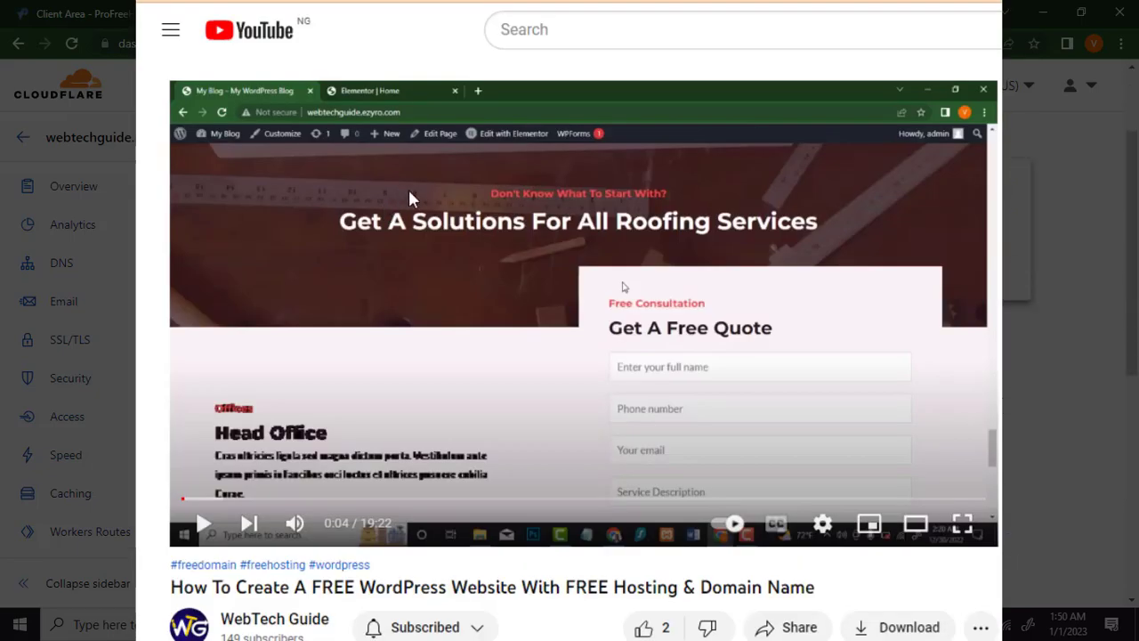
Step: Start playing the free WordPress tutorial video
{"action": "scroll", "coordinate": [409, 190], "scroll_direction": "down", "scroll_amount": 1}
{"action": "left_click", "coordinate": [390, 264]}
{"action": "scroll", "coordinate": [400, 286], "scroll_direction": "up", "scroll_amount": 1}
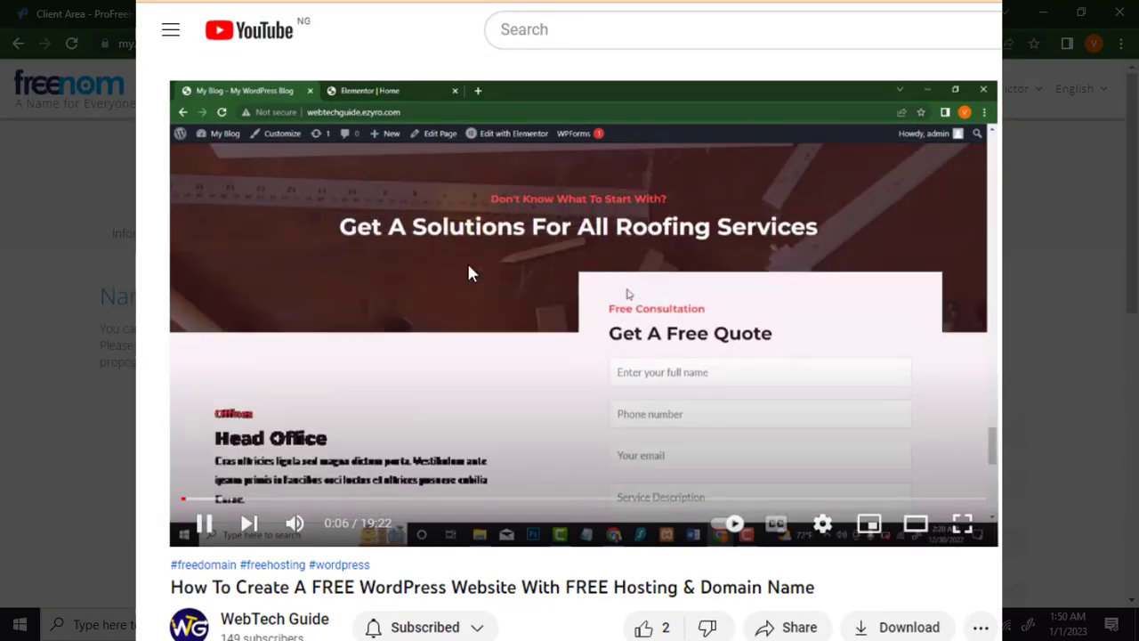
Step: Expand the video's full description and scroll down to the viewer comments
{"action": "scroll", "coordinate": [530, 297], "scroll_direction": "down", "scroll_amount": 3}
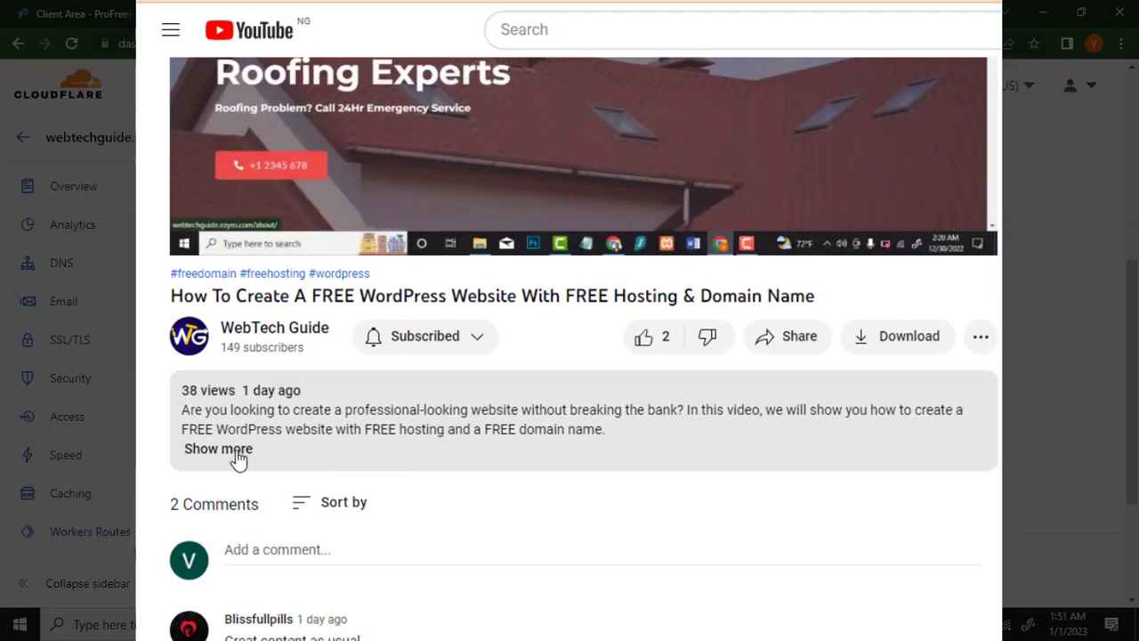
{"action": "left_click", "coordinate": [233, 454]}
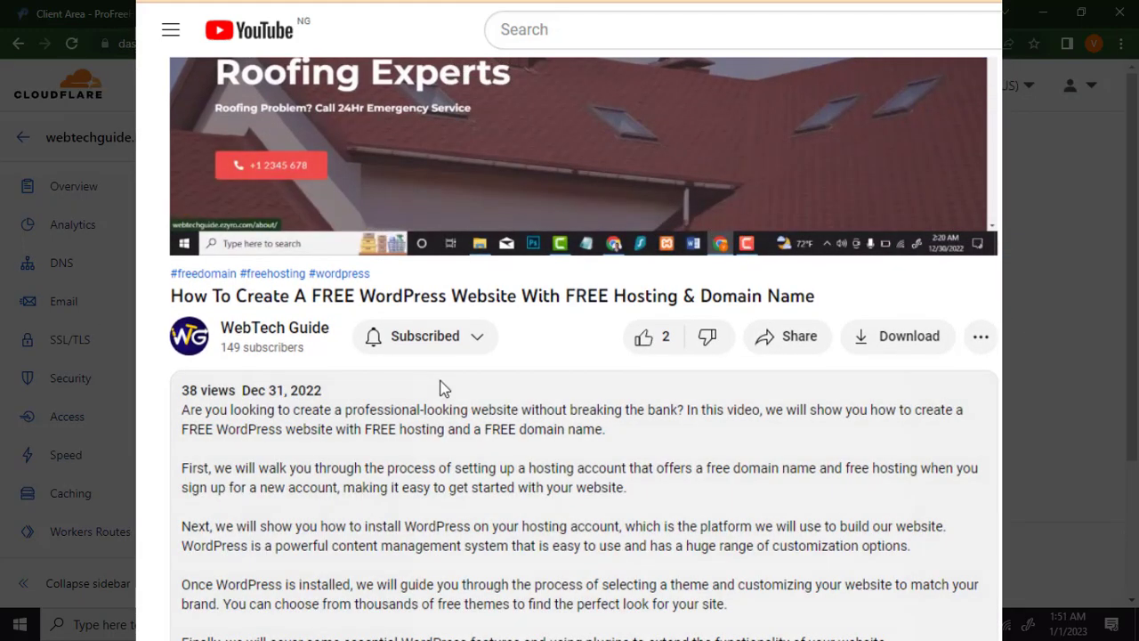
{"action": "scroll", "coordinate": [479, 363], "scroll_direction": "down", "scroll_amount": 6}
{"action": "scroll", "coordinate": [479, 361], "scroll_direction": "down", "scroll_amount": 2}
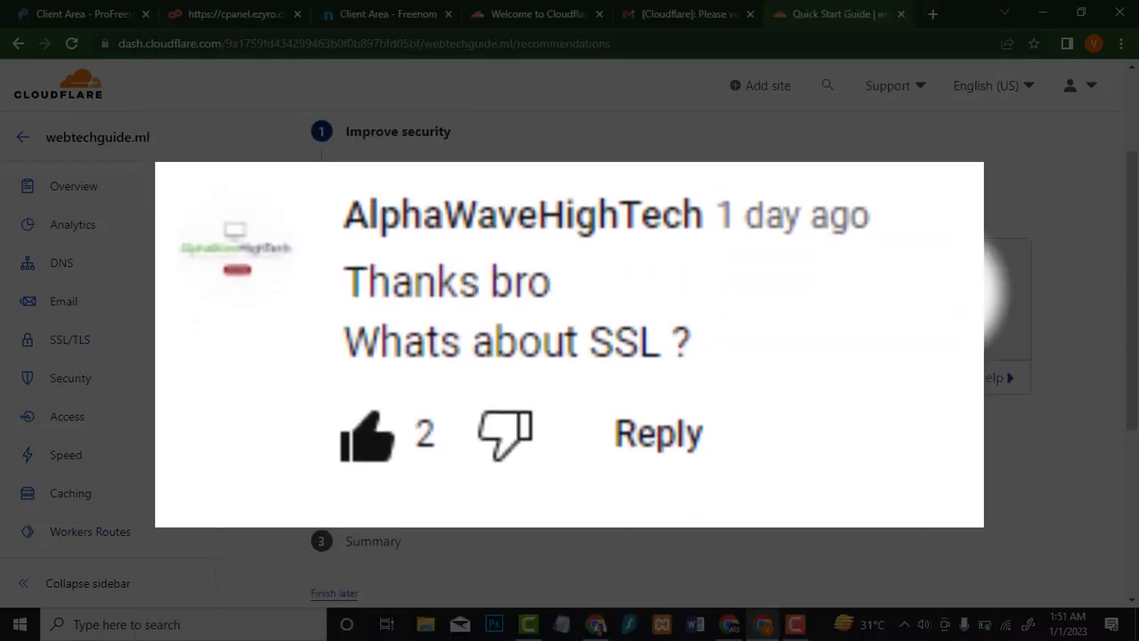
Step: Save the webtechguide.ml Quick Start settings and finish the guide from the Summary step
{"action": "scroll", "coordinate": [470, 356], "scroll_direction": "down", "scroll_amount": 5}
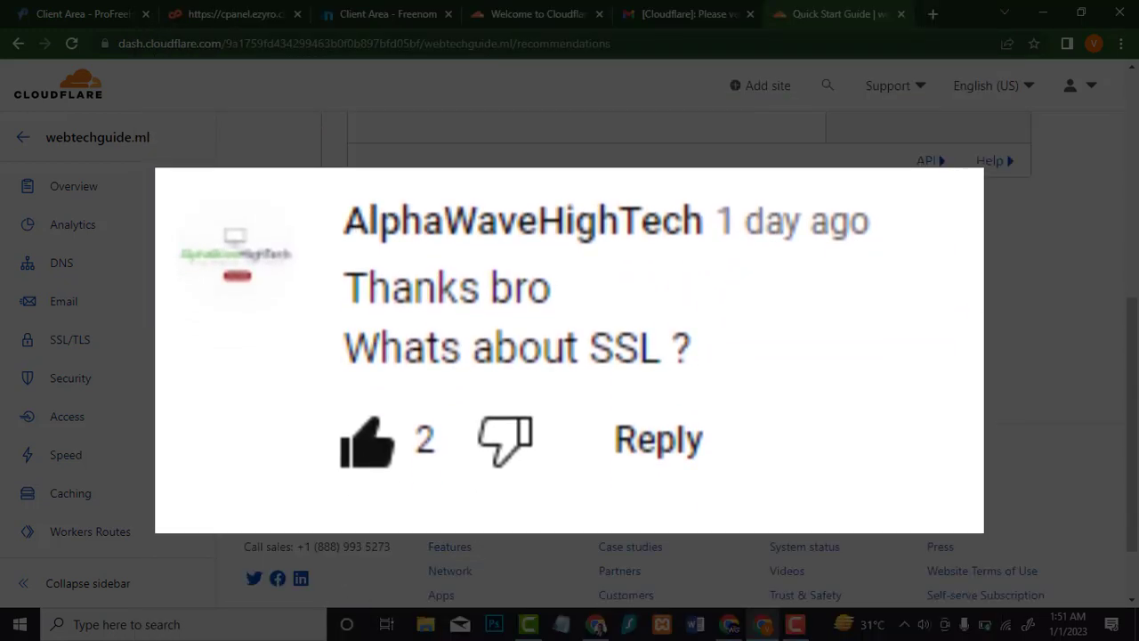
{"action": "left_click", "coordinate": [448, 160]}
{"action": "left_click", "coordinate": [374, 254]}
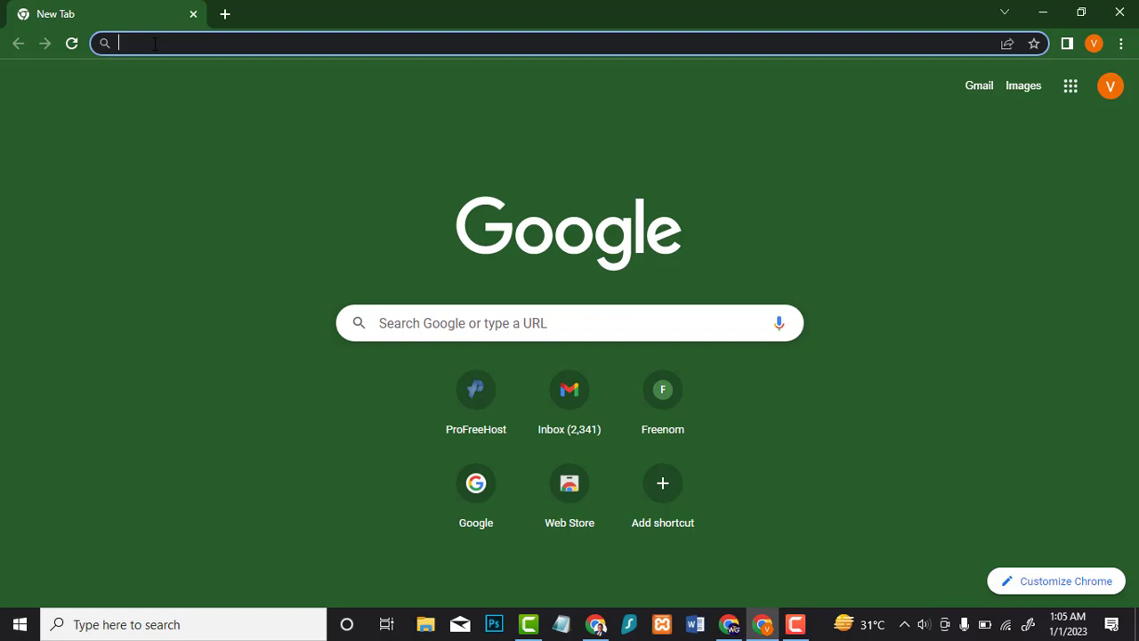
Step: Go to profreehost.com and enter the Client Area, dismissing the full-page ad
{"action": "type", "text": "pr"}
{"action": "key", "text": "Return"}
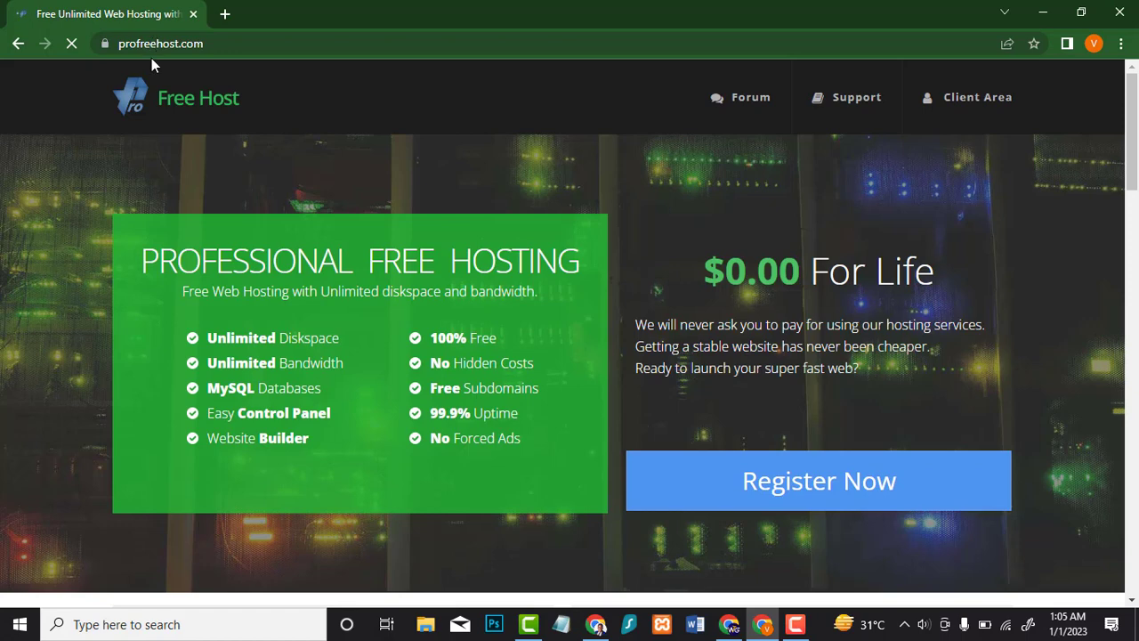
{"action": "left_click", "coordinate": [952, 107]}
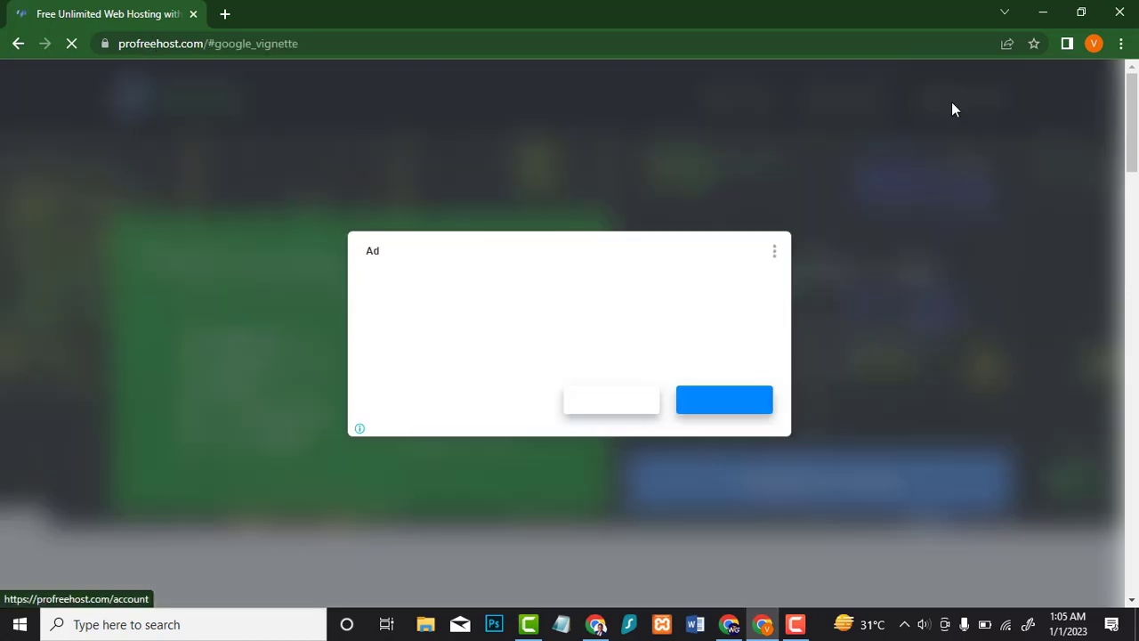
{"action": "left_click", "coordinate": [604, 398]}
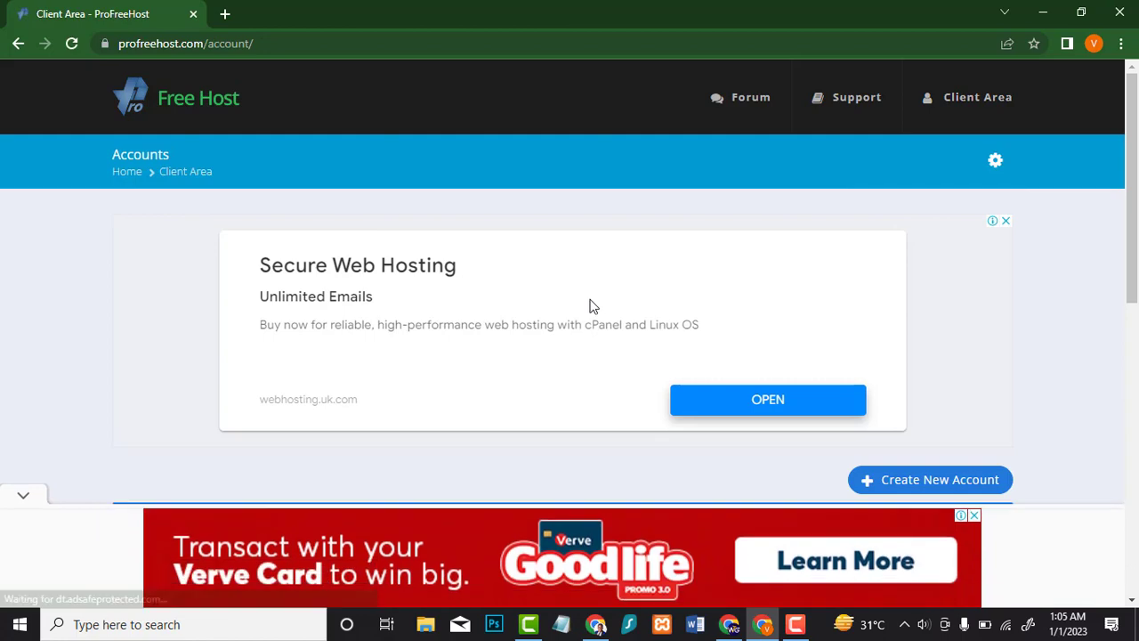
Step: Manage the webtechguide.ezyro.com account and review its Overview details
{"action": "scroll", "coordinate": [574, 294], "scroll_direction": "down", "scroll_amount": 4}
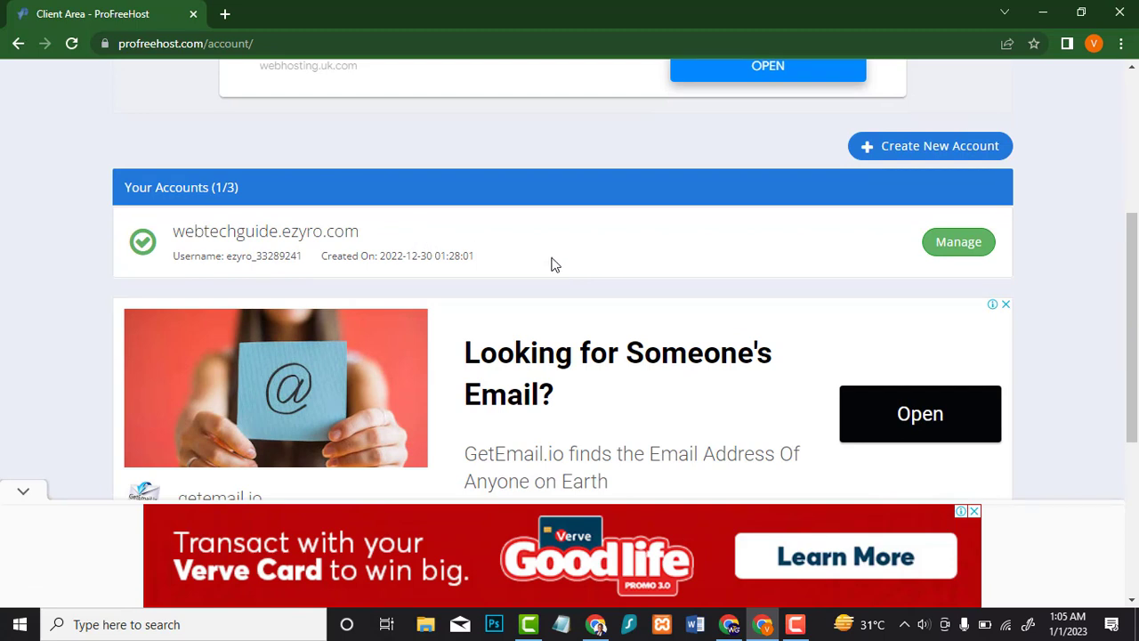
{"action": "left_click", "coordinate": [958, 249]}
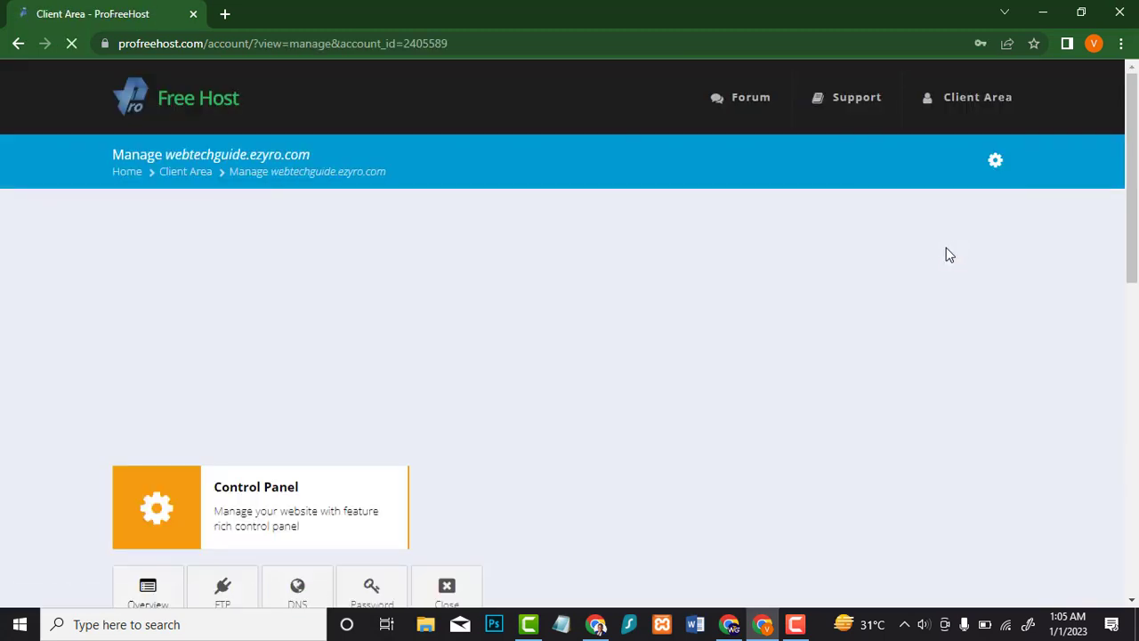
{"action": "scroll", "coordinate": [669, 276], "scroll_direction": "down", "scroll_amount": 2}
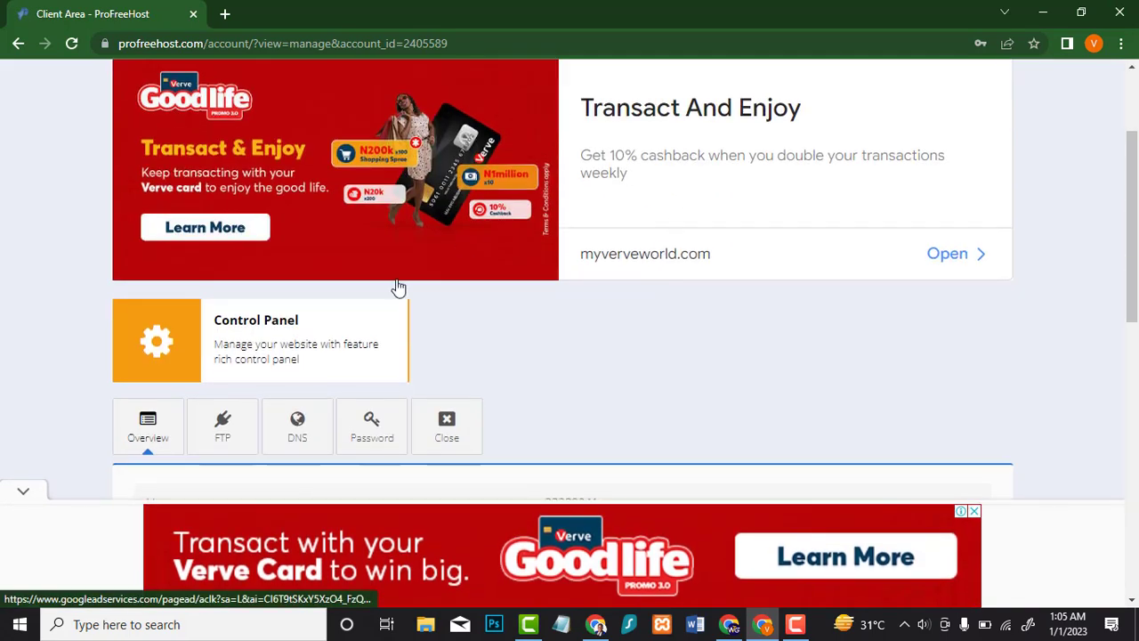
{"action": "scroll", "coordinate": [400, 287], "scroll_direction": "down", "scroll_amount": 2}
{"action": "scroll", "coordinate": [274, 310], "scroll_direction": "down", "scroll_amount": 1}
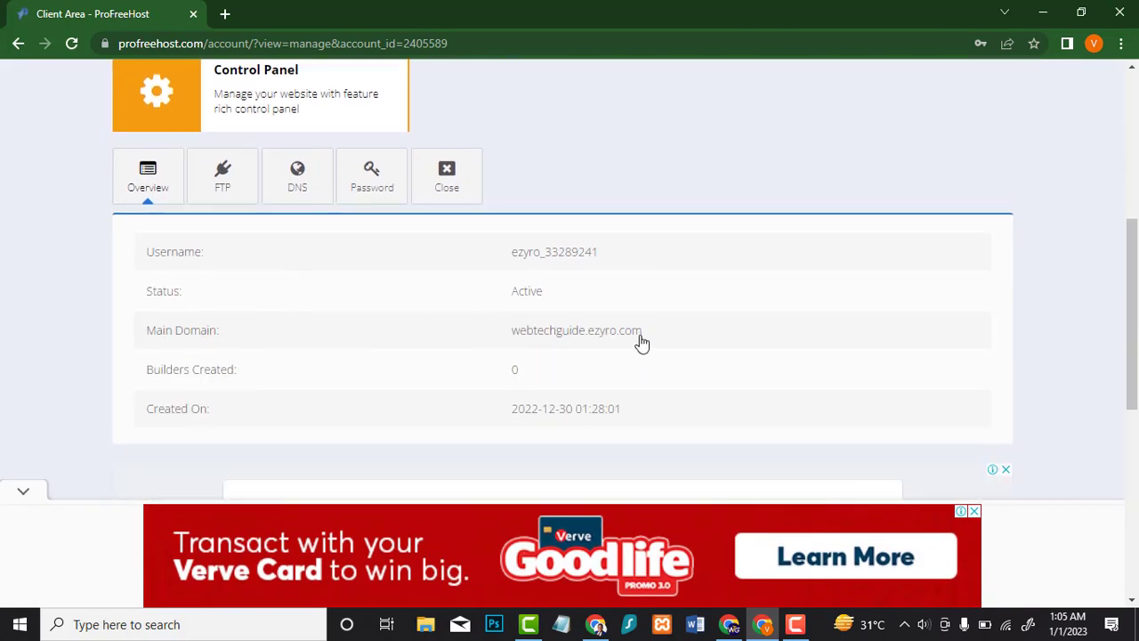
{"action": "left_click_drag", "start_coordinate": [637, 332], "coordinate": [511, 333]}
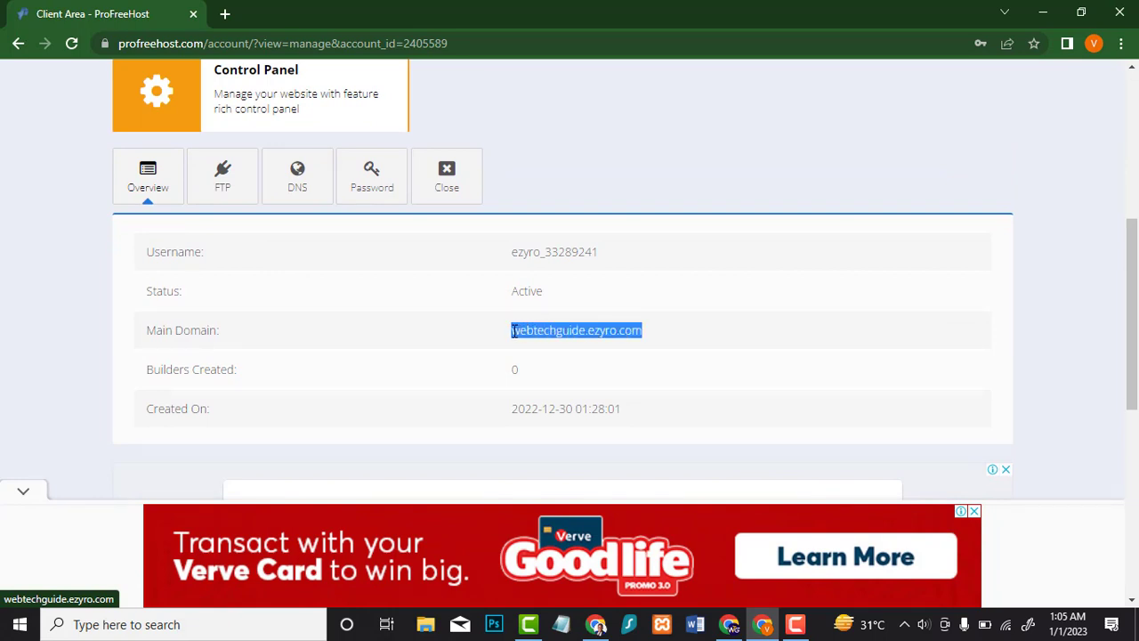
{"action": "left_click", "coordinate": [481, 334]}
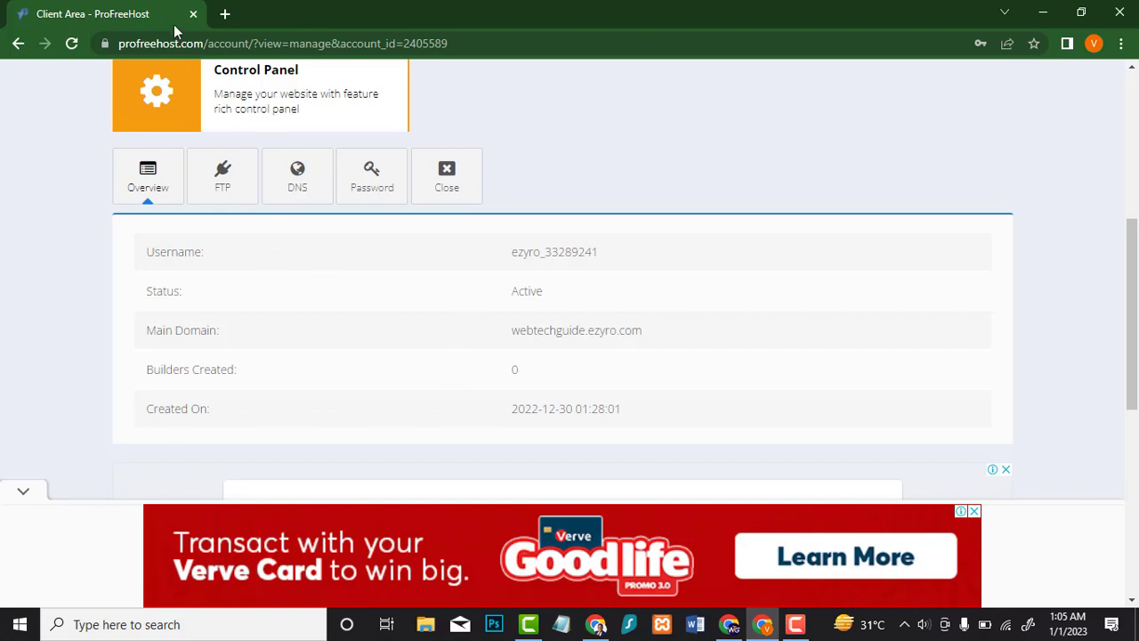
Step: Load freenom.com in a new tab and go to its domain checker
{"action": "left_click", "coordinate": [227, 18]}
{"action": "type", "text": "g"}
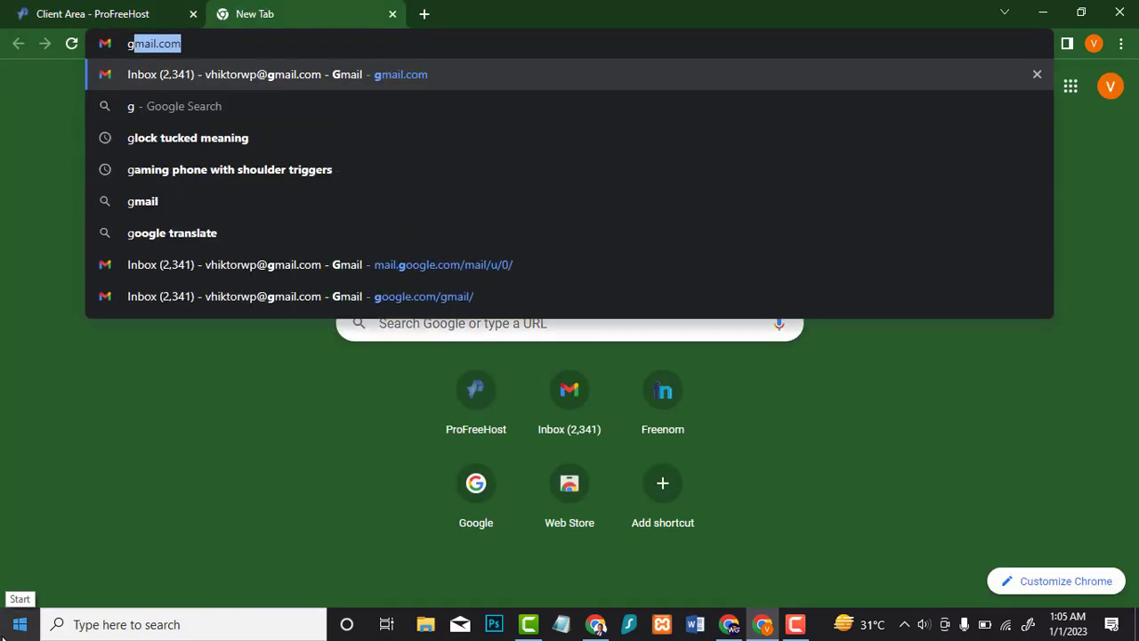
{"action": "key", "text": "BackSpace"}
{"action": "key", "text": "BackSpace"}
{"action": "type", "text": "freeno"}
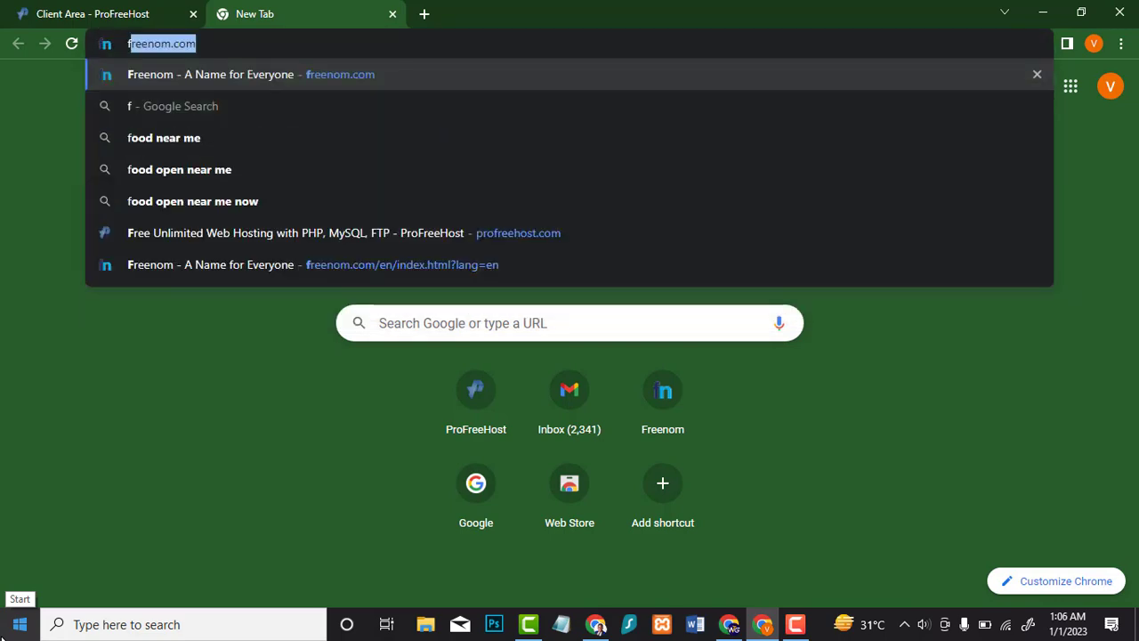
{"action": "key", "text": "Return"}
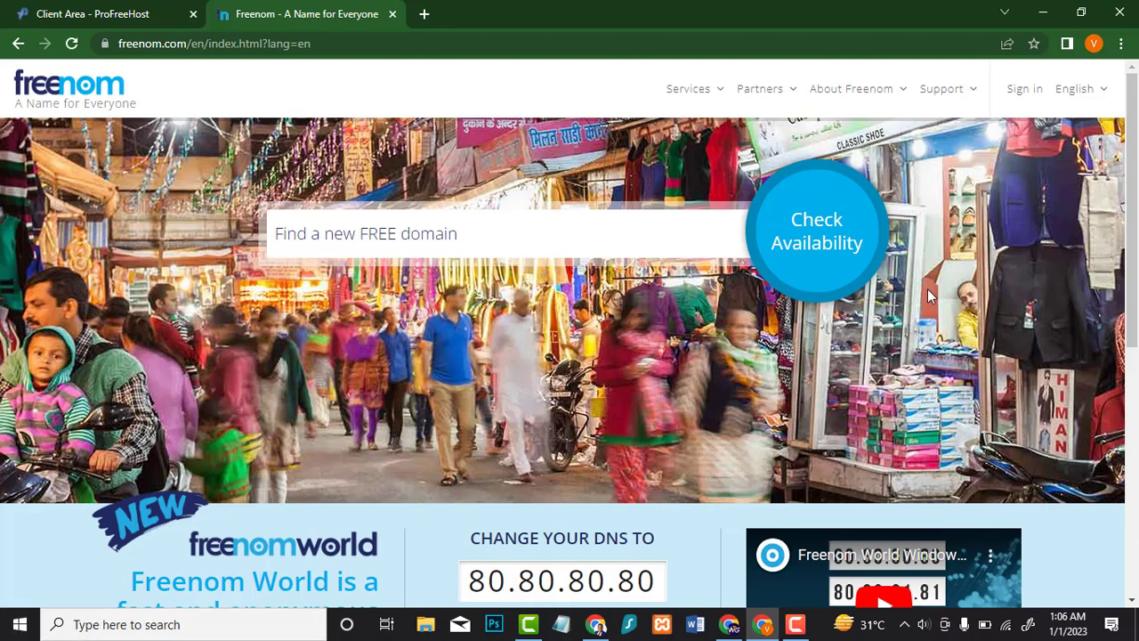
{"action": "scroll", "coordinate": [356, 247], "scroll_direction": "down", "scroll_amount": 5}
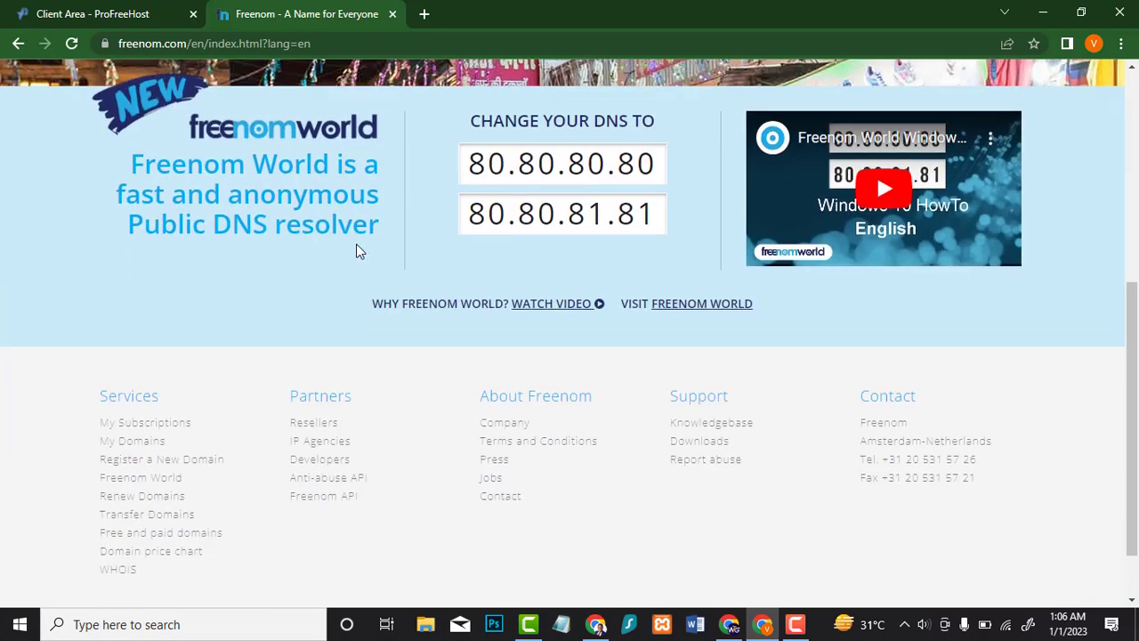
{"action": "scroll", "coordinate": [356, 250], "scroll_direction": "up", "scroll_amount": 5}
{"action": "left_click", "coordinate": [356, 244]}
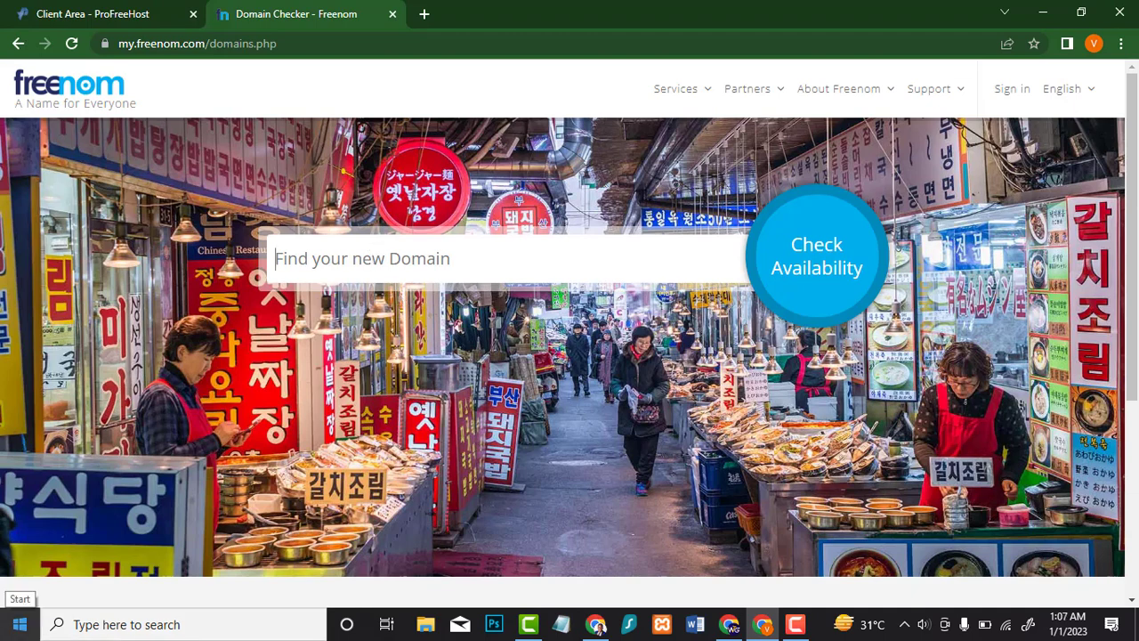
Step: Search for webtechguide, claim the free webtechguide.tk domain, and proceed to checkout
{"action": "type", "text": "we"}
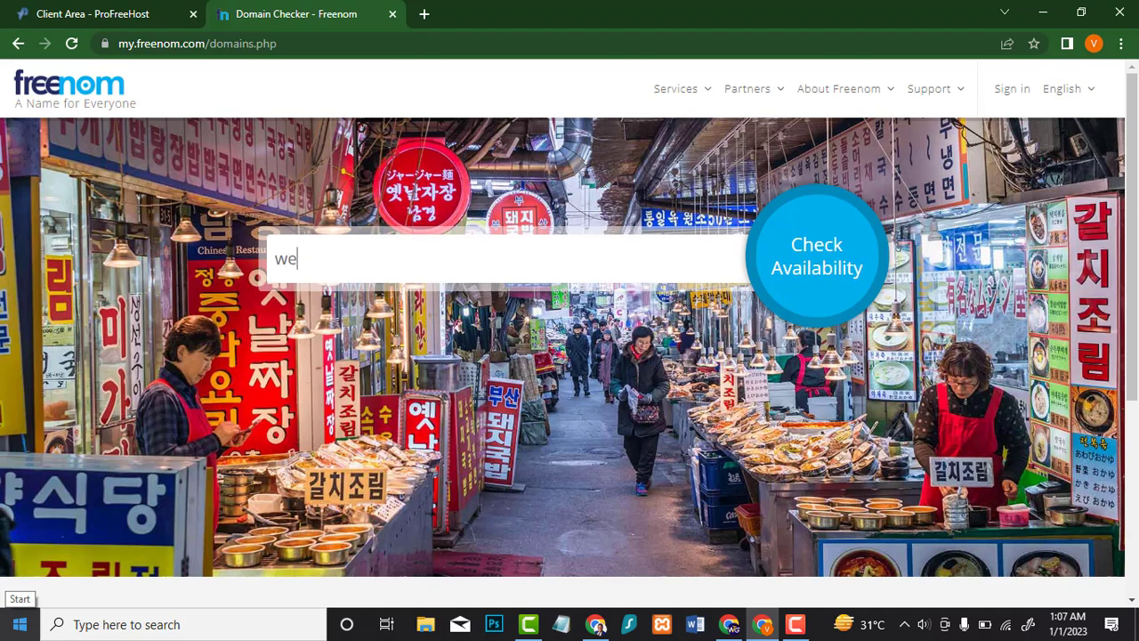
{"action": "type", "text": "btechguide"}
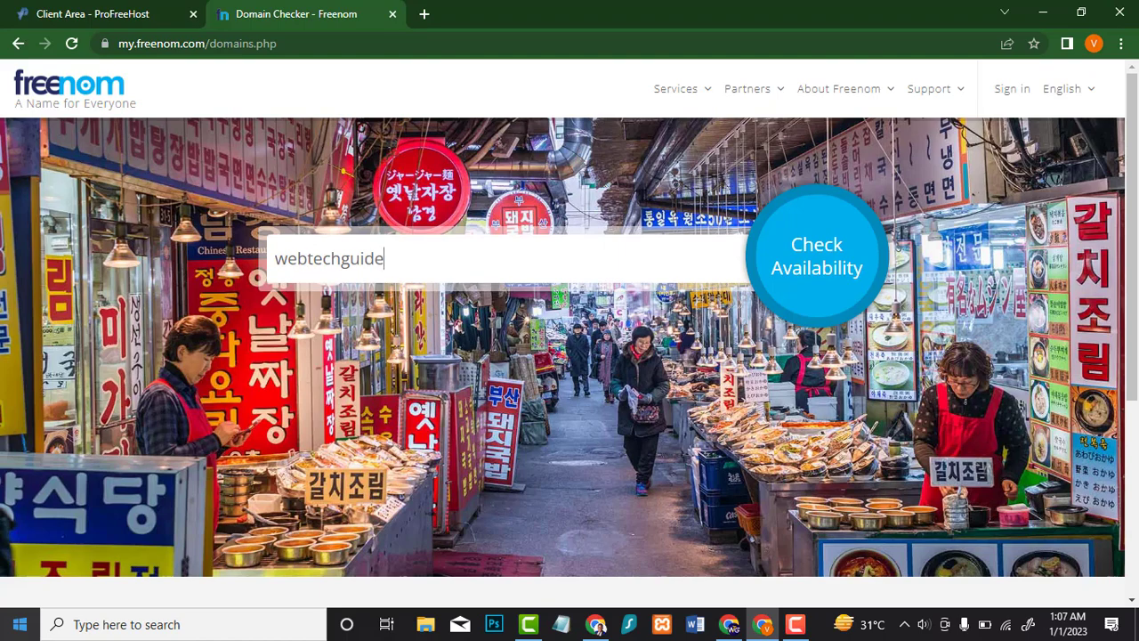
{"action": "left_click", "coordinate": [825, 243]}
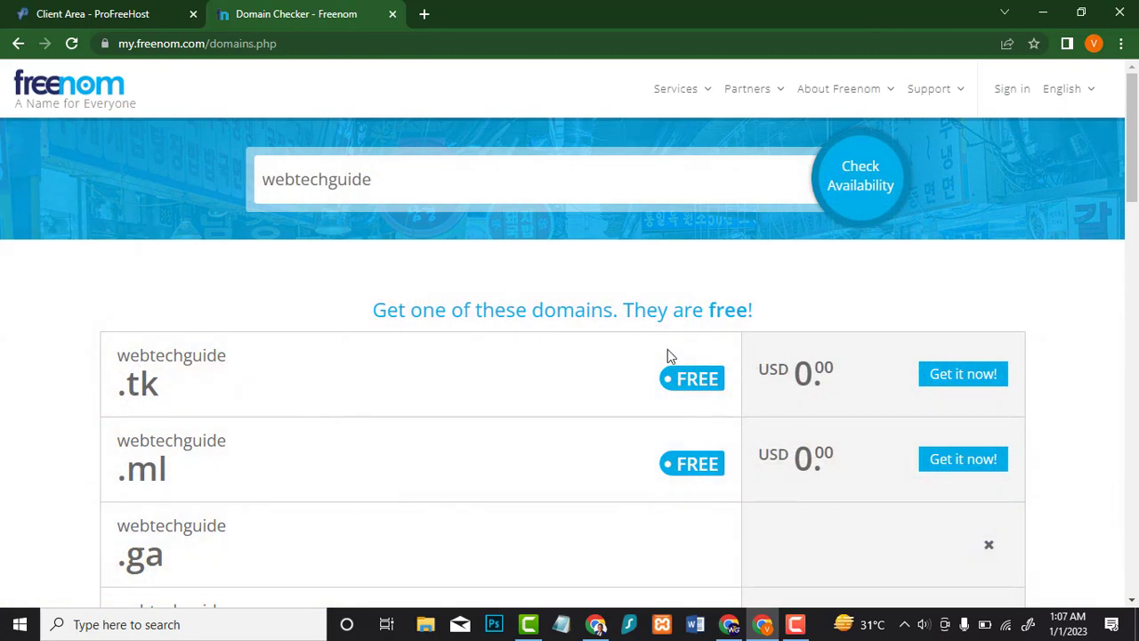
{"action": "left_click", "coordinate": [961, 375]}
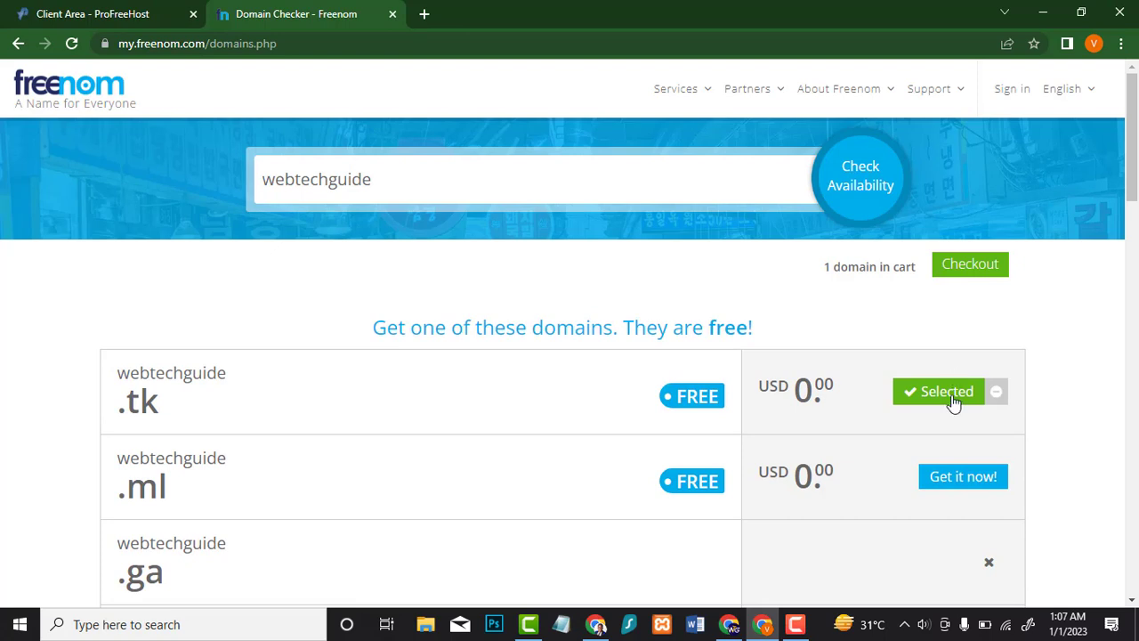
{"action": "left_click", "coordinate": [976, 273]}
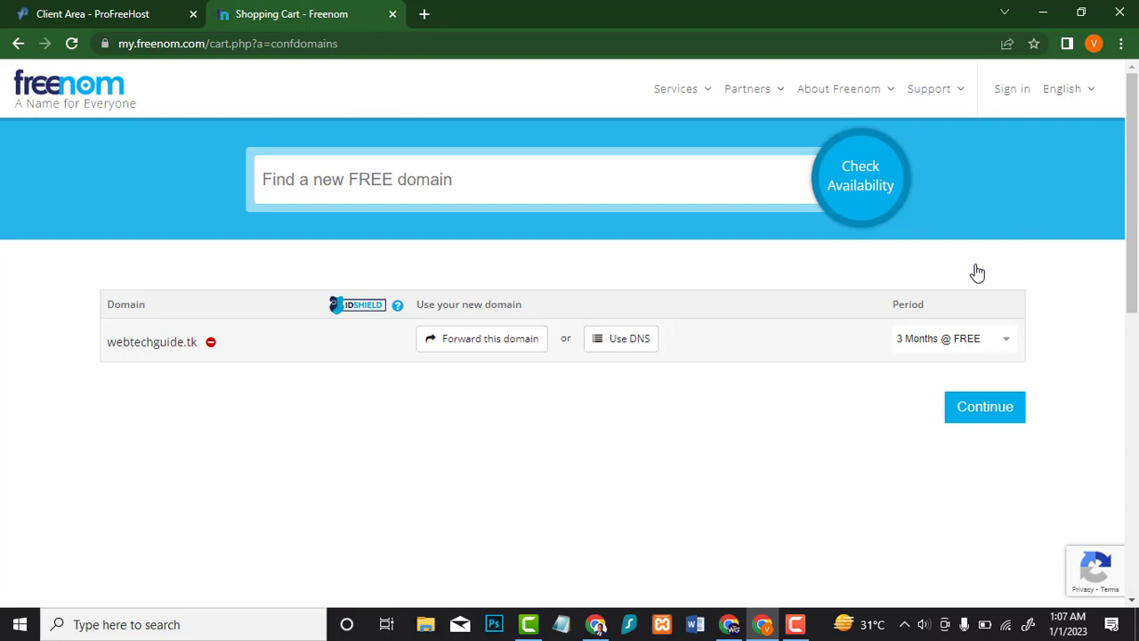
Step: Set webtechguide.tk's registration period to 12 Months free and choose the DNS option
{"action": "left_click", "coordinate": [972, 343]}
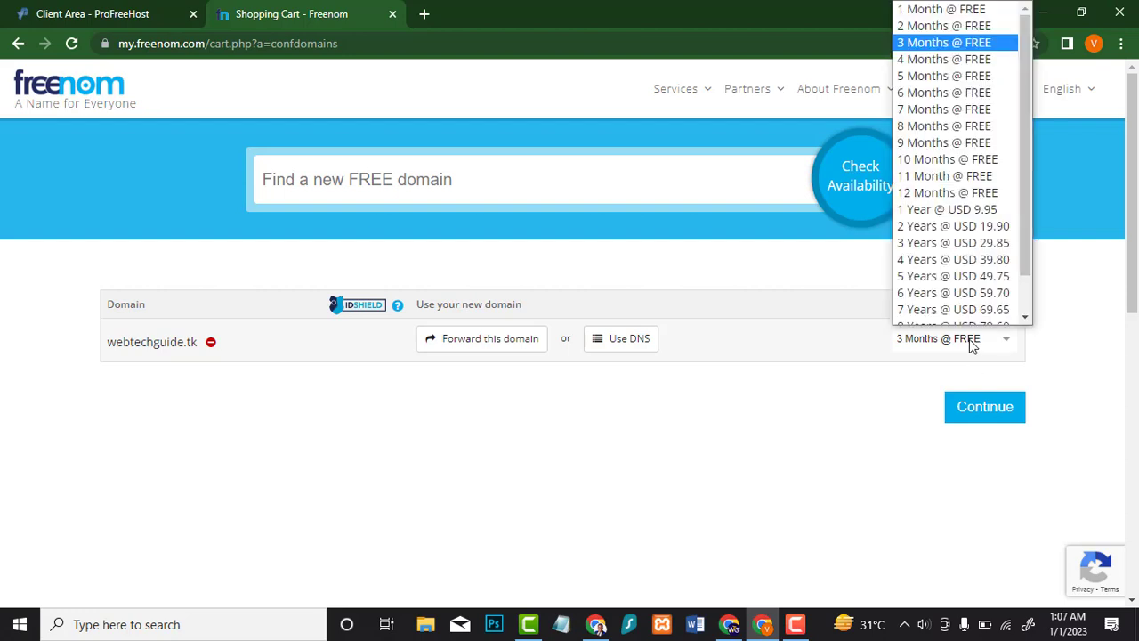
{"action": "left_click", "coordinate": [969, 182]}
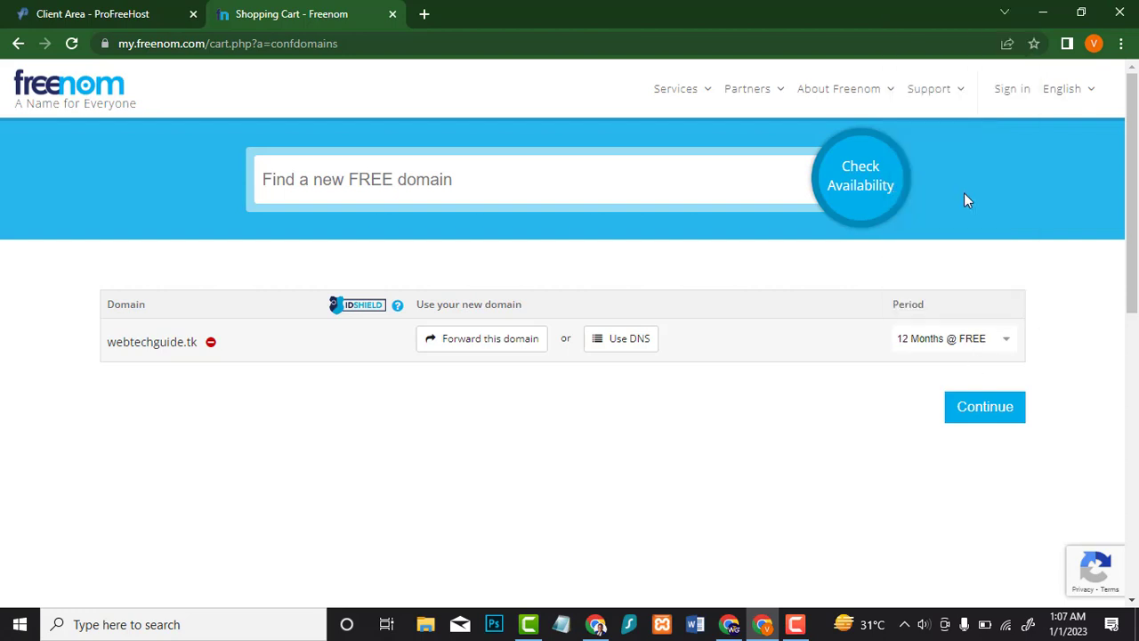
{"action": "left_click", "coordinate": [618, 340]}
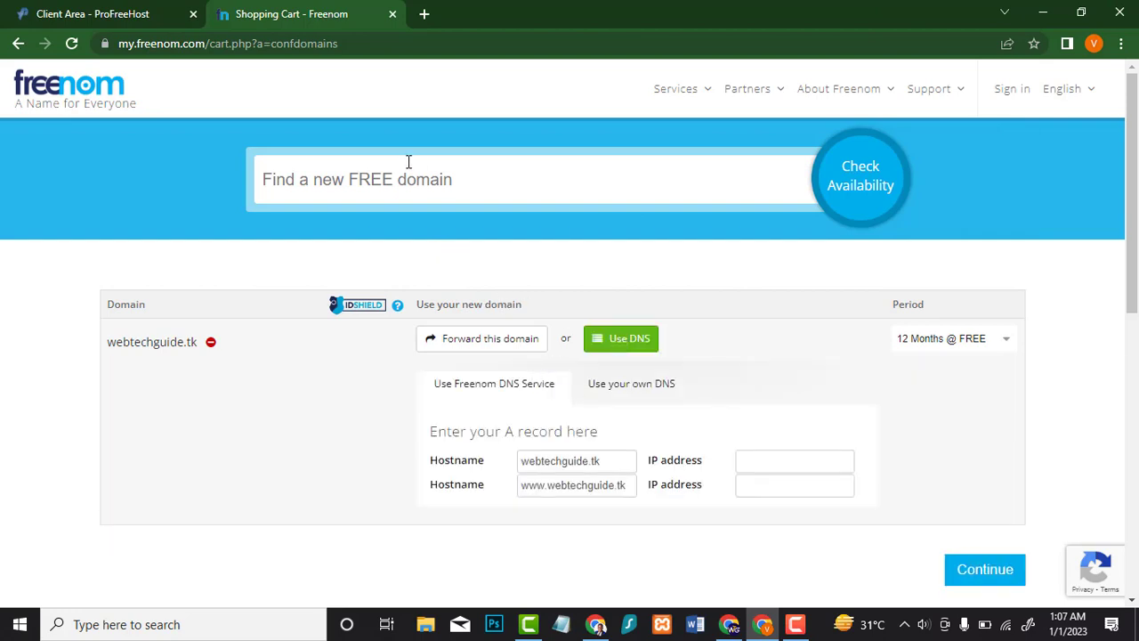
Step: Copy ns1.ezyro.com from ProFreeHost and enter it as Freenom's first custom nameserver
{"action": "left_click", "coordinate": [86, 11]}
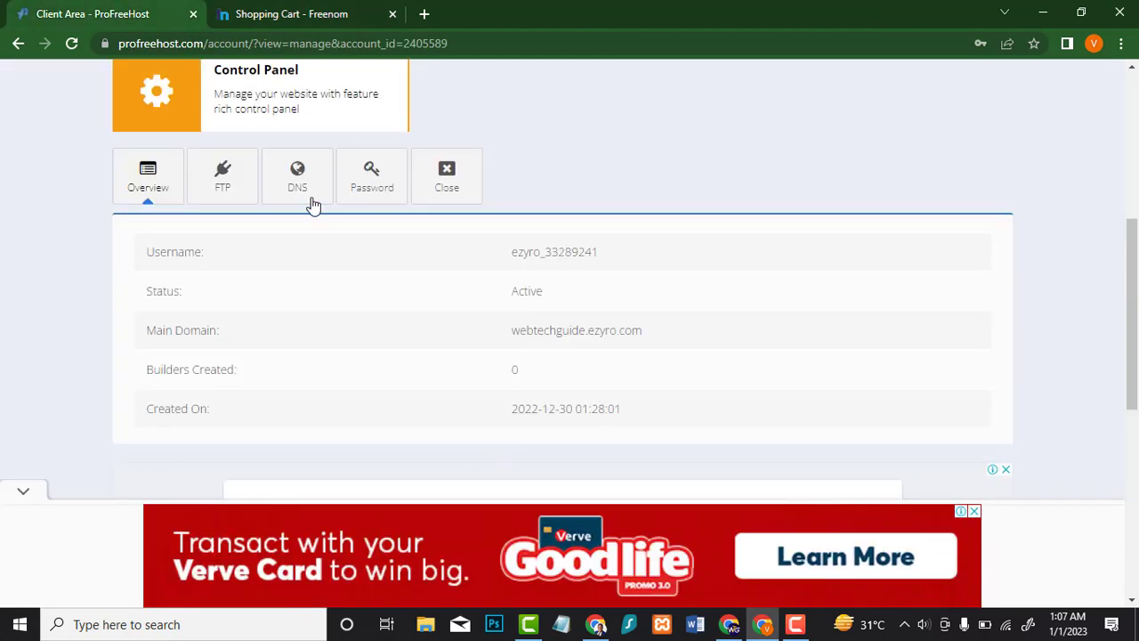
{"action": "left_click", "coordinate": [295, 180]}
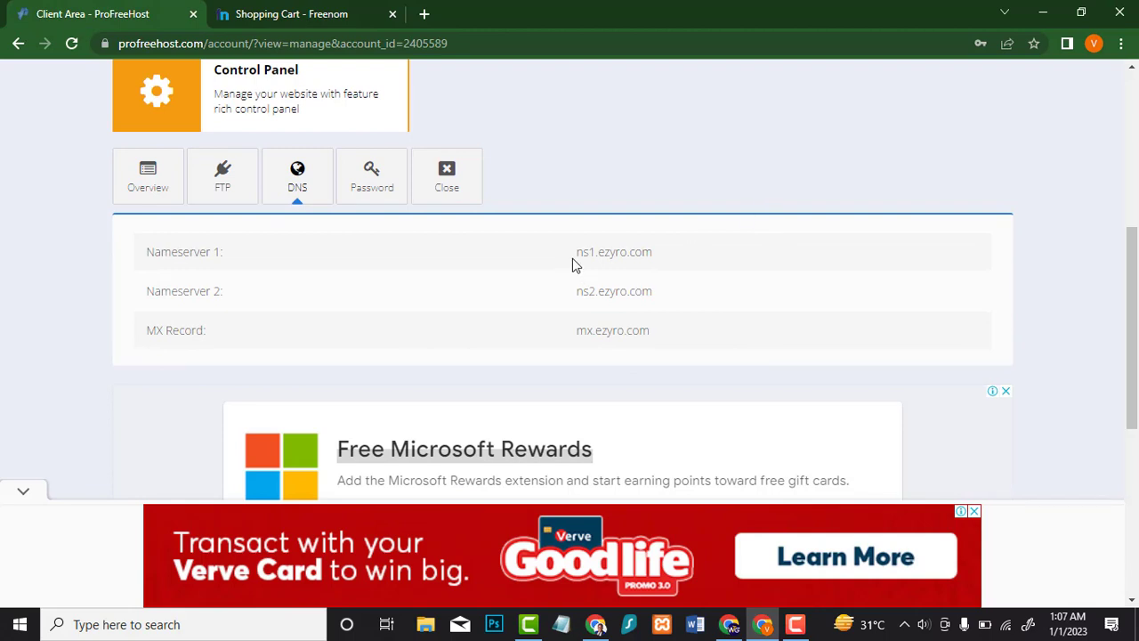
{"action": "left_click_drag", "start_coordinate": [663, 264], "coordinate": [540, 247]}
{"action": "key", "text": "ctrl+c"}
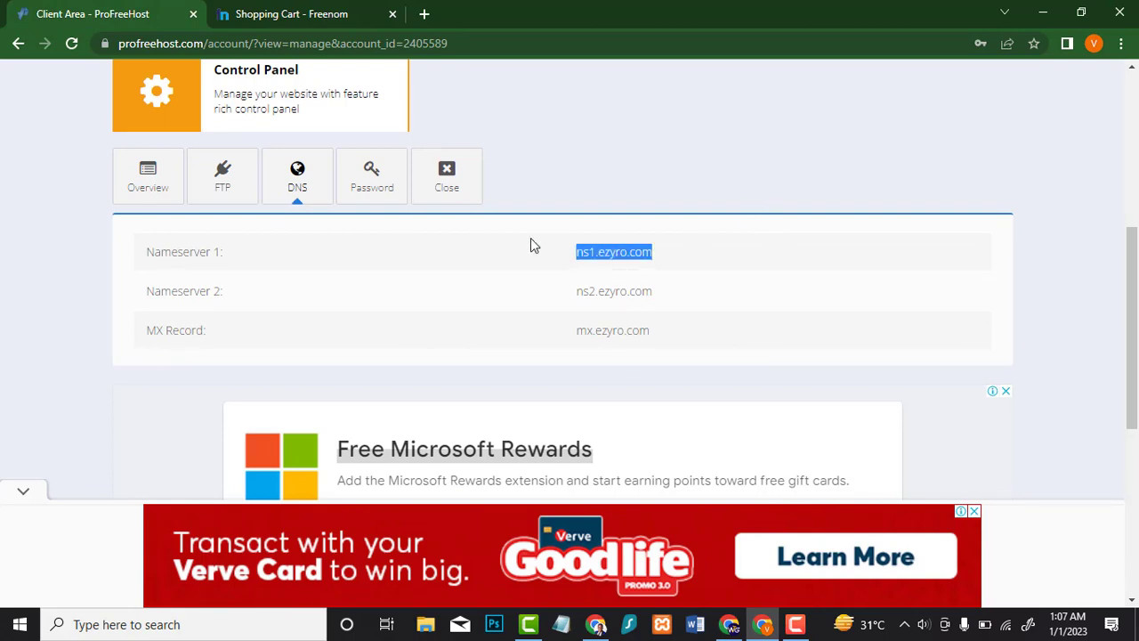
{"action": "left_click", "coordinate": [299, 10]}
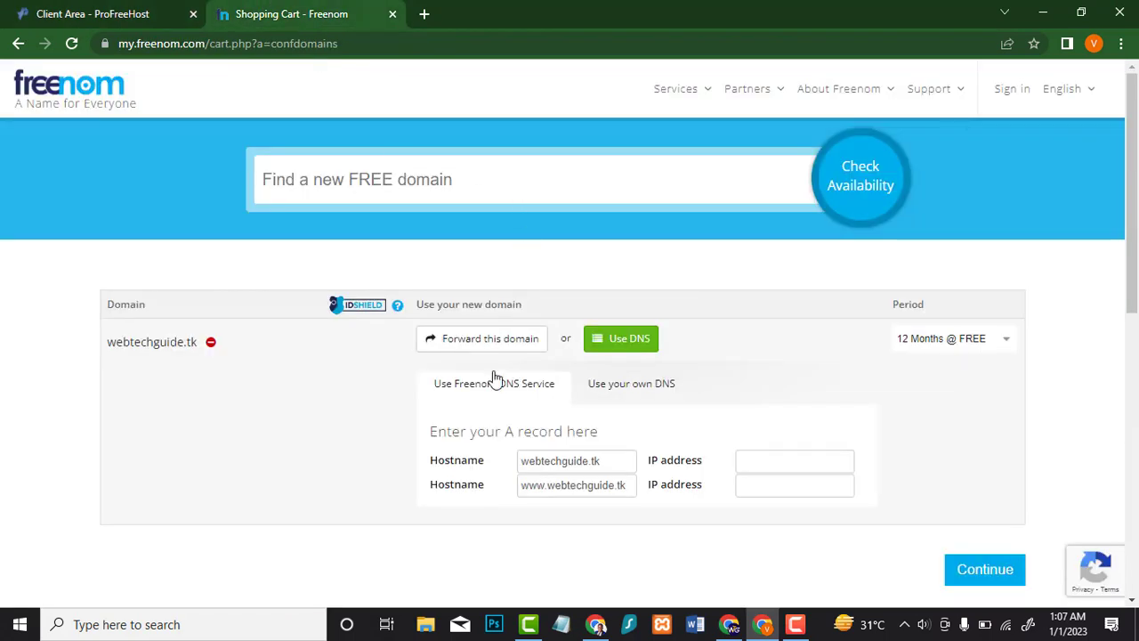
{"action": "double_click", "coordinate": [613, 461]}
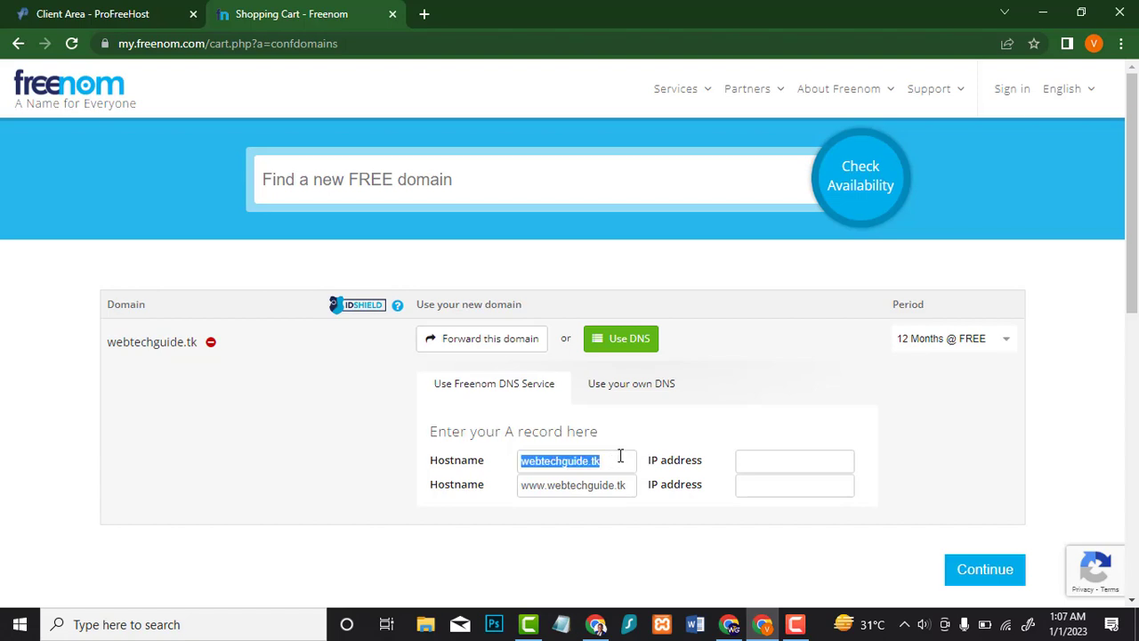
{"action": "key", "text": "ctrl+v"}
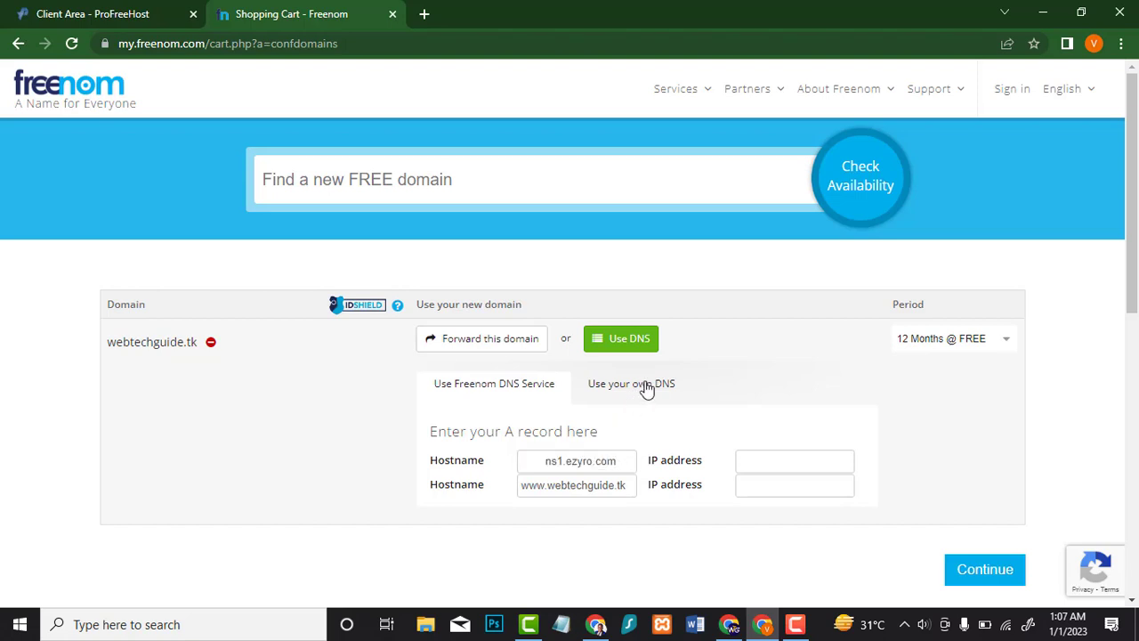
{"action": "left_click", "coordinate": [643, 386]}
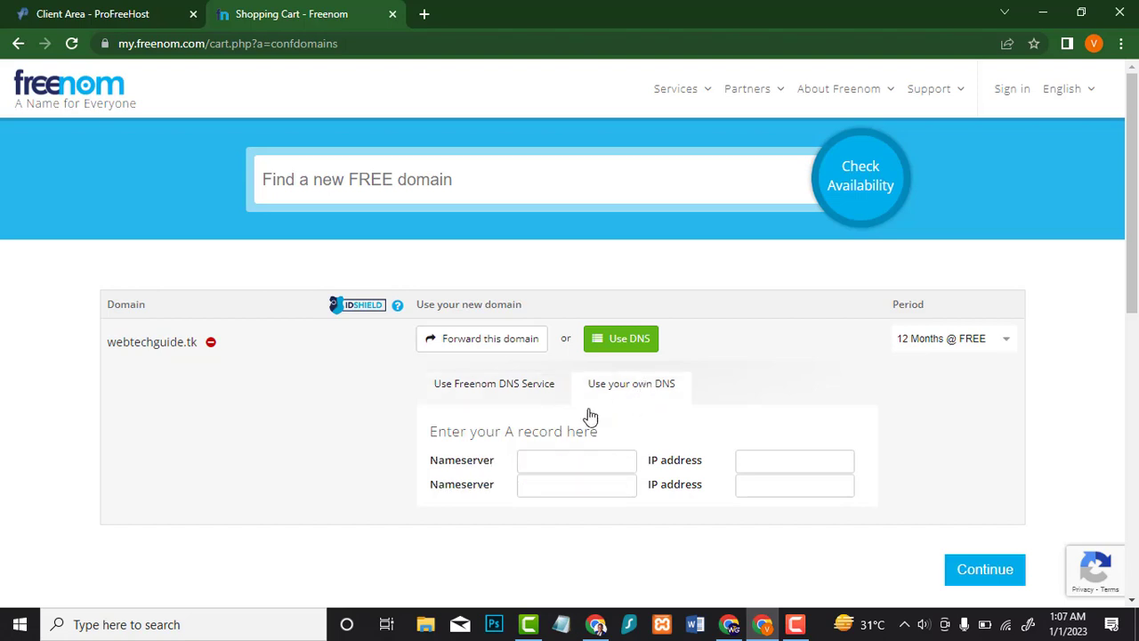
{"action": "left_click", "coordinate": [593, 459]}
{"action": "key", "text": "ctrl+v"}
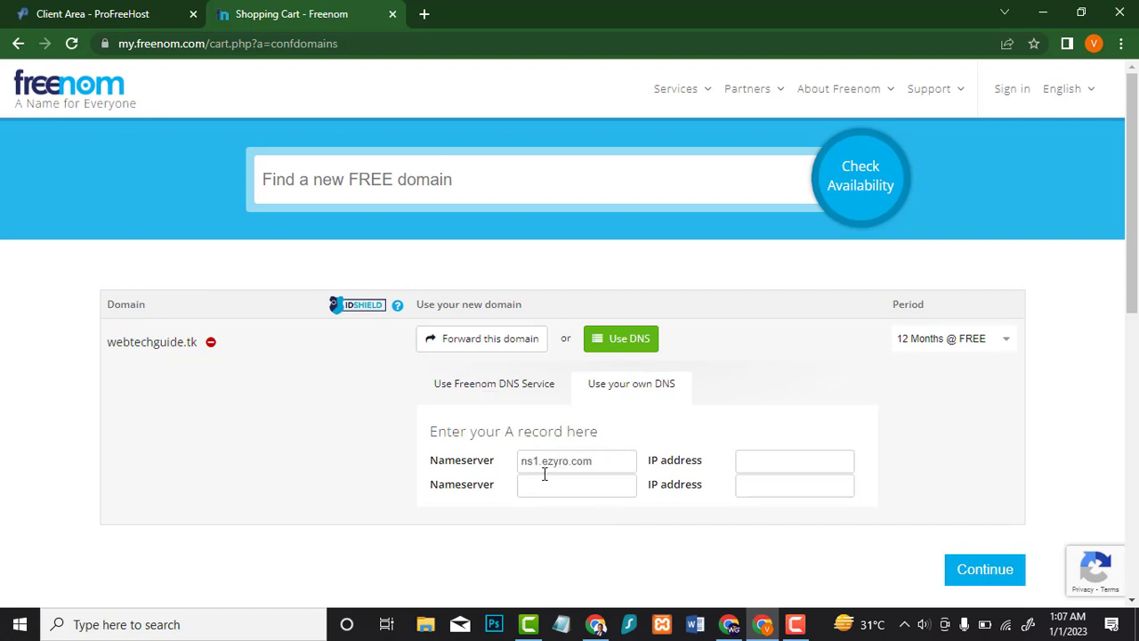
Step: Copy ns2.ezyro.com into the second nameserver field and continue to Review & Checkout
{"action": "left_click", "coordinate": [68, 11]}
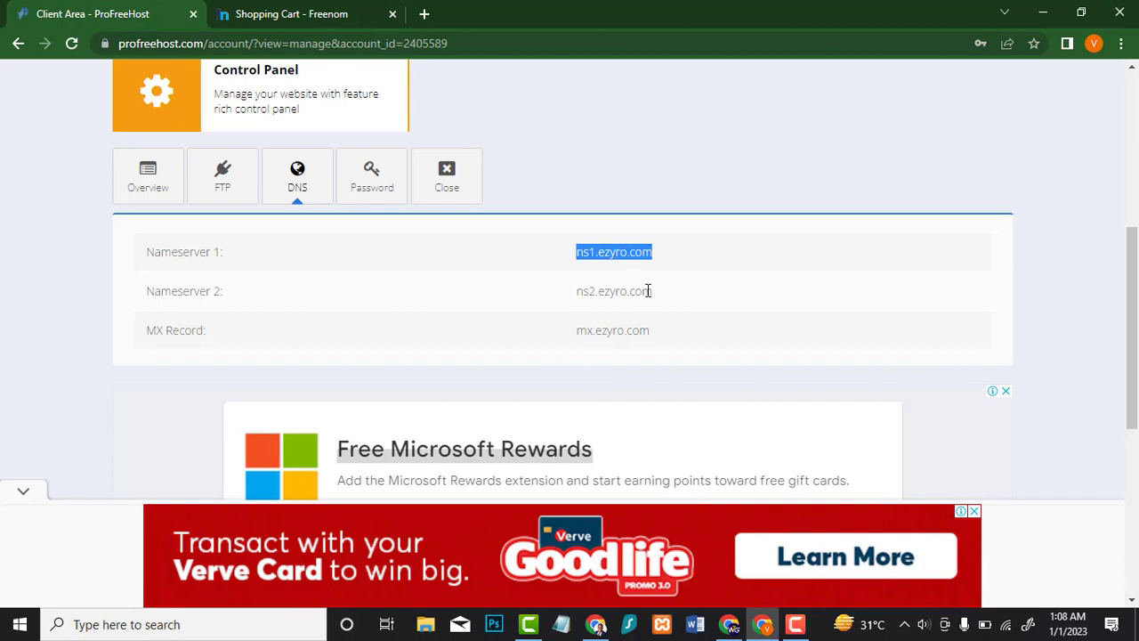
{"action": "left_click_drag", "start_coordinate": [653, 291], "coordinate": [578, 299]}
{"action": "key", "text": "ctrl+c"}
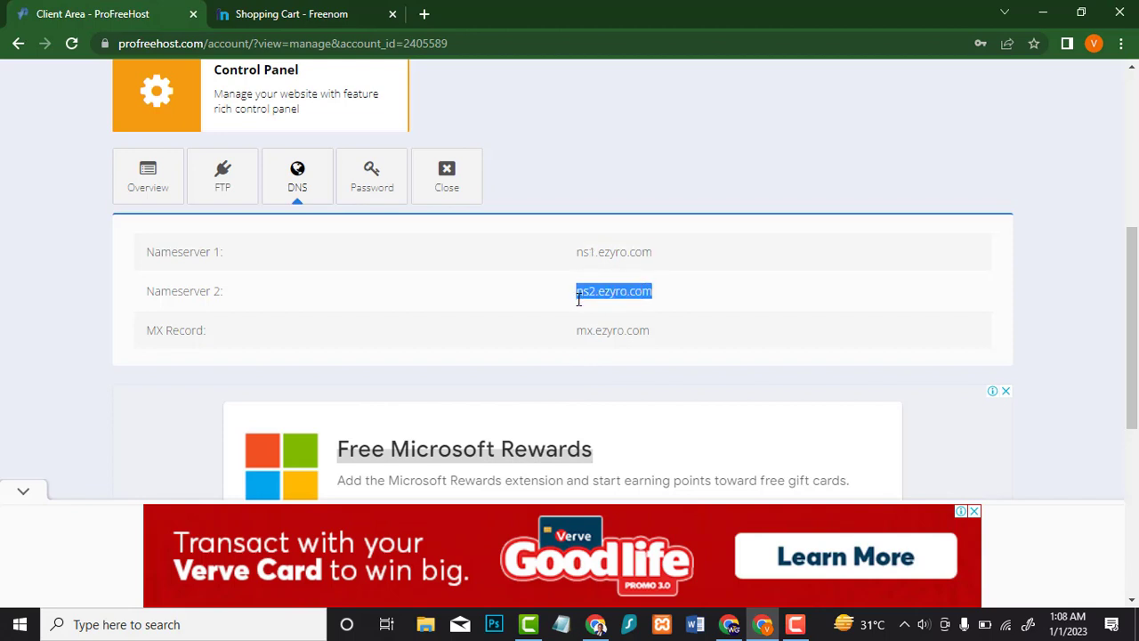
{"action": "left_click", "coordinate": [294, 13]}
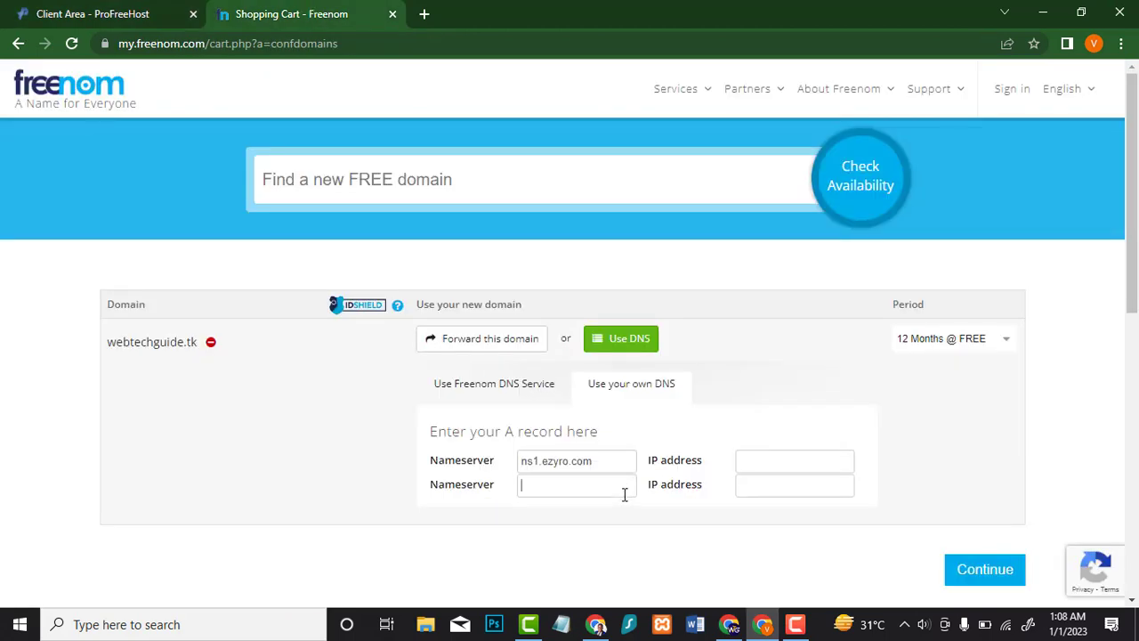
{"action": "left_click", "coordinate": [579, 495]}
{"action": "key", "text": "ctrl+v"}
{"action": "scroll", "coordinate": [908, 381], "scroll_direction": "down", "scroll_amount": 2}
{"action": "left_click", "coordinate": [982, 409]}
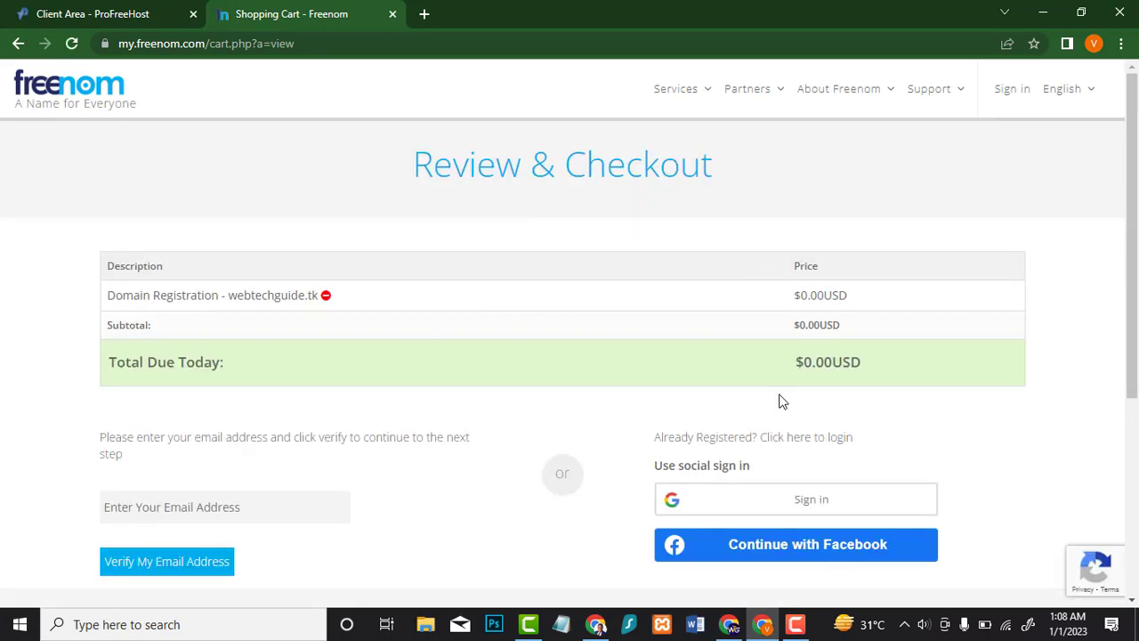
Step: Enter the order e-mail address and request verification
{"action": "scroll", "coordinate": [779, 401], "scroll_direction": "down", "scroll_amount": 1}
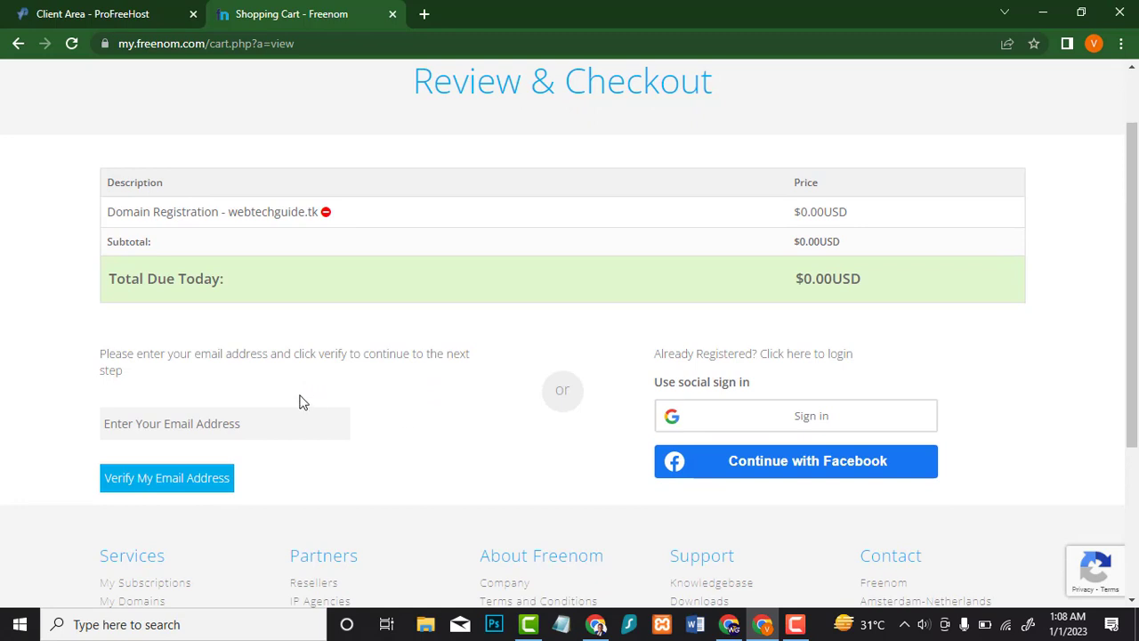
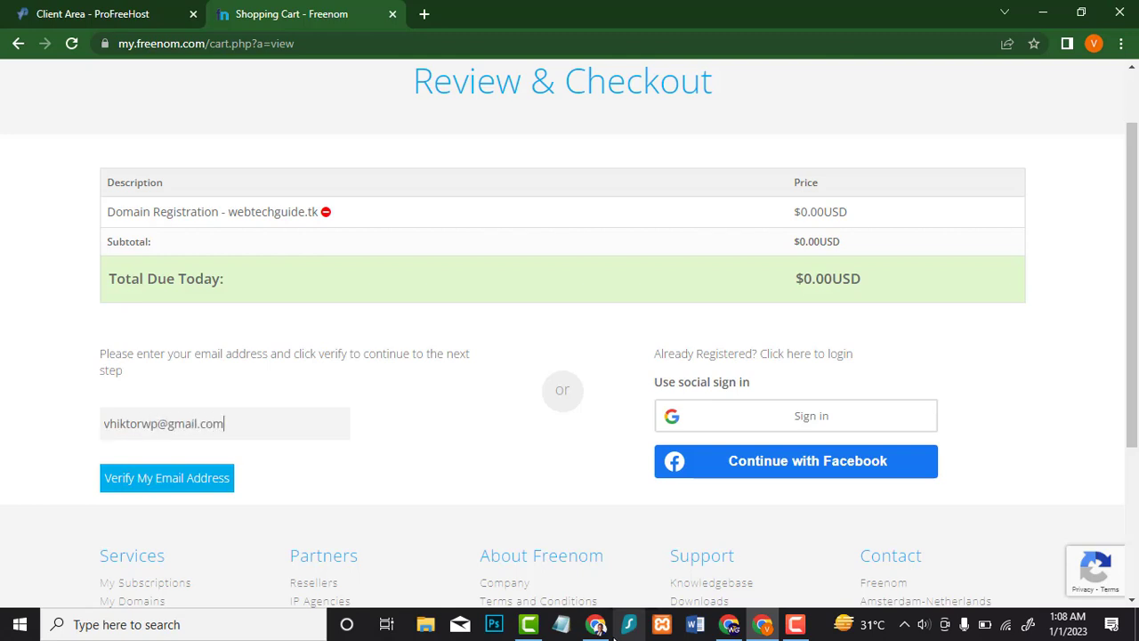
{"action": "left_click", "coordinate": [183, 482]}
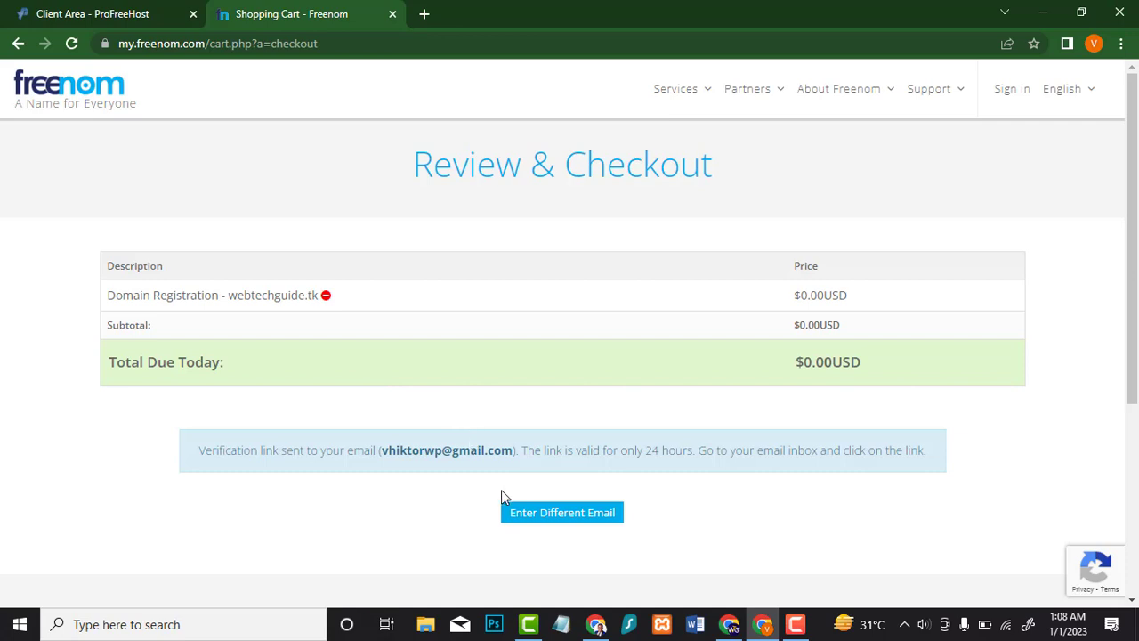
Step: Open Gmail in a new tab and follow the link in Freenom's verification e-mail
{"action": "left_click", "coordinate": [422, 10]}
{"action": "type", "text": "gm"}
{"action": "key", "text": "Return"}
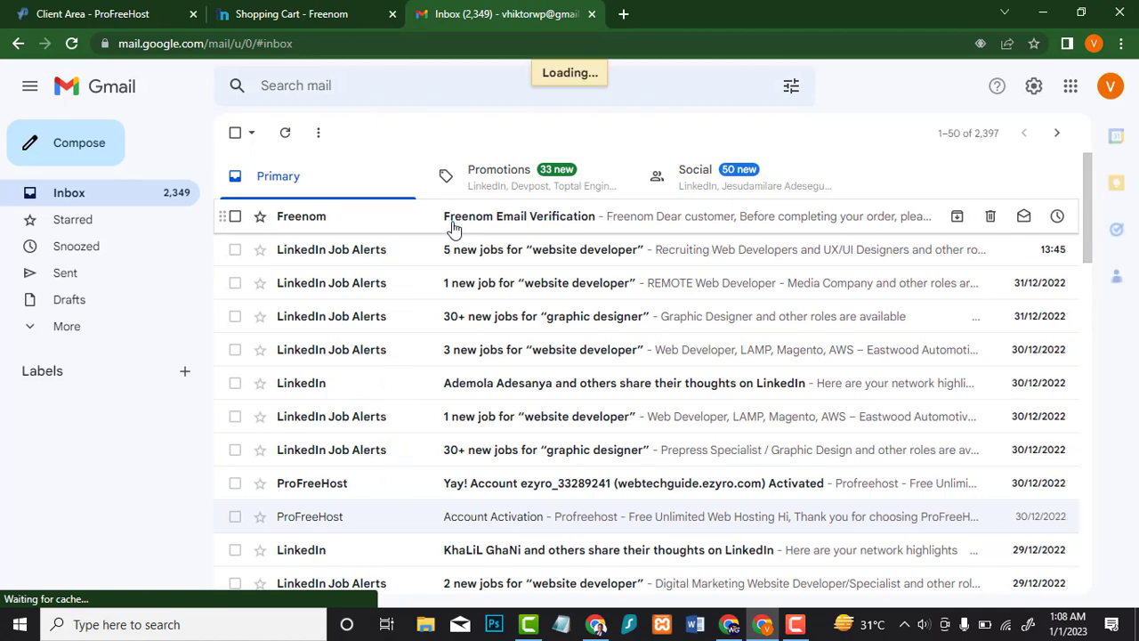
{"action": "left_click", "coordinate": [454, 228]}
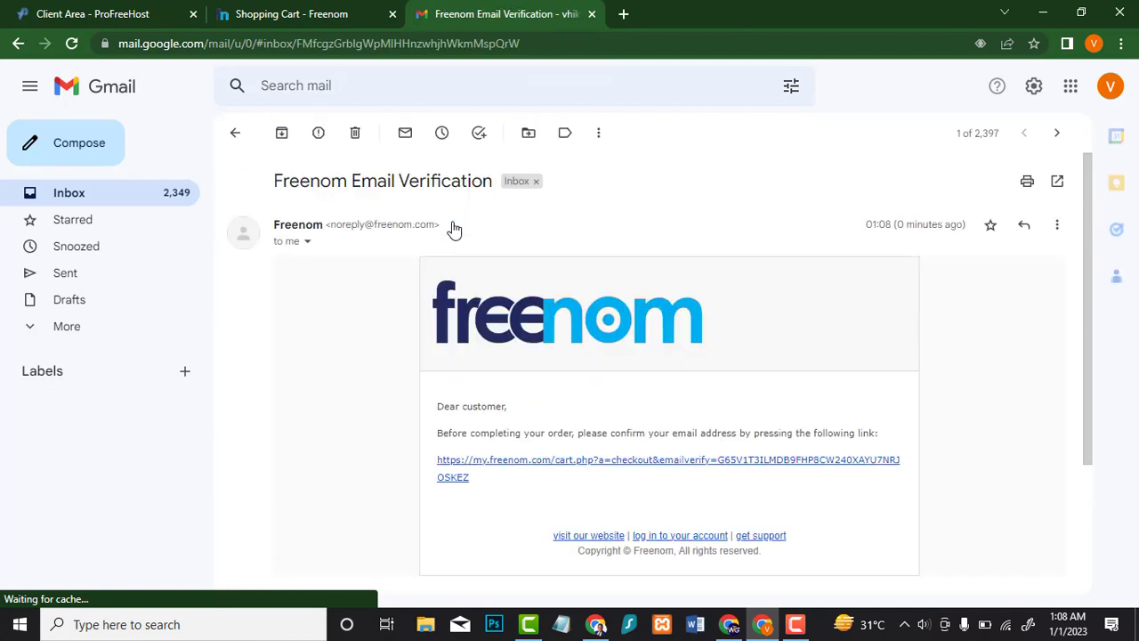
{"action": "left_click", "coordinate": [727, 467]}
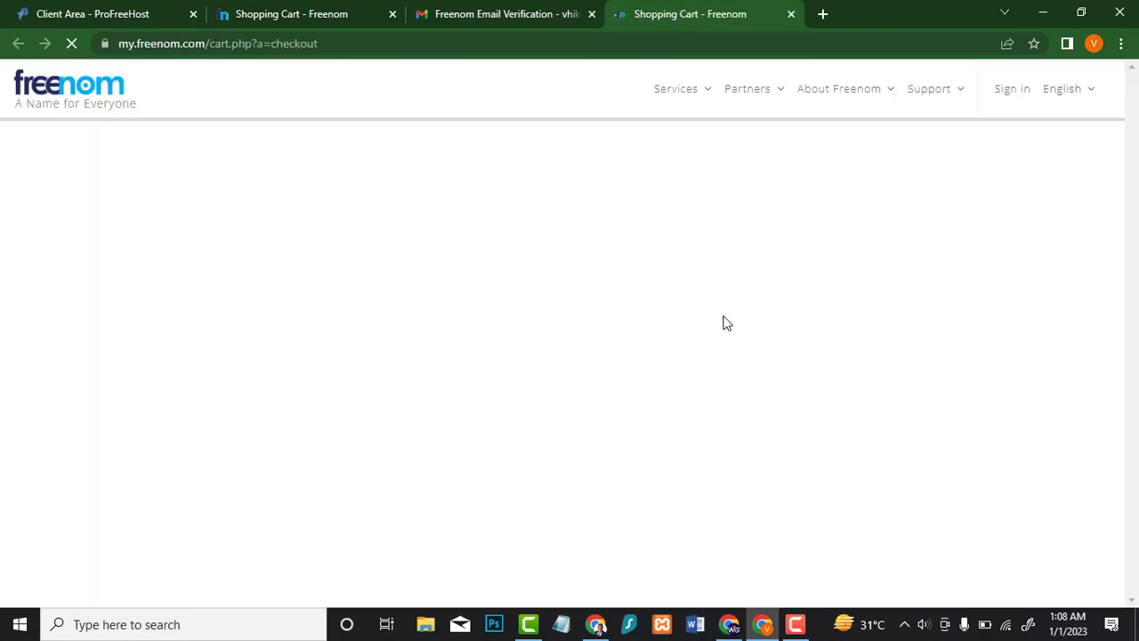
Step: Fill in the registrant's first and last name, company, street address and zip code
{"action": "scroll", "coordinate": [664, 322], "scroll_direction": "down", "scroll_amount": 2}
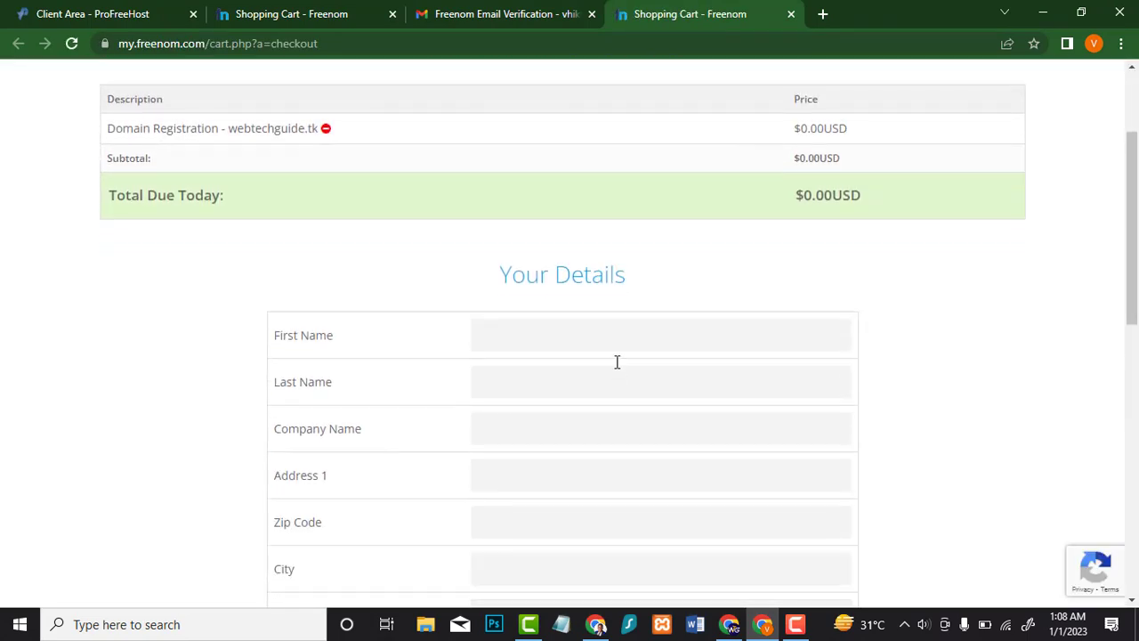
{"action": "left_click", "coordinate": [602, 380]}
{"action": "left_click", "coordinate": [604, 429]}
{"action": "type", "text": "Web Tech Guides"}
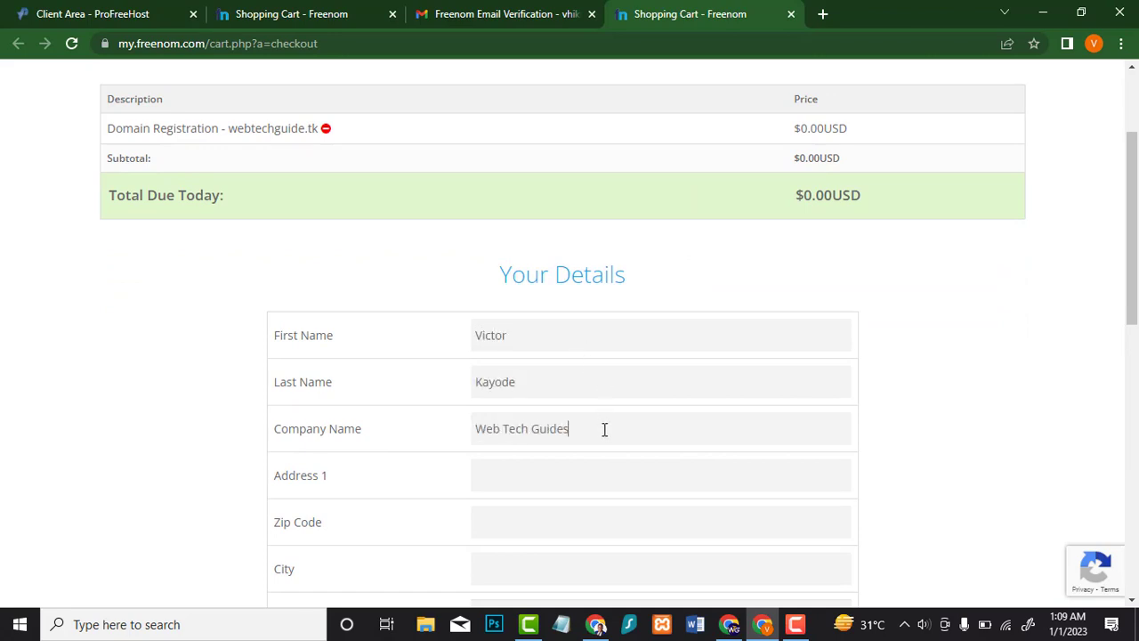
{"action": "left_click", "coordinate": [603, 477]}
{"action": "type", "text": "Under G"}
{"action": "key", "text": "Left"}
{"action": "key", "text": "Left"}
{"action": "type", "text": "r"}
{"action": "left_click", "coordinate": [543, 528]}
{"action": "type", "text": "210213"}
Step: Enter the city, choose the country and state, and fill in the phone number
{"action": "scroll", "coordinate": [508, 496], "scroll_direction": "down", "scroll_amount": 1}
{"action": "left_click", "coordinate": [557, 481]}
{"action": "type", "text": "Og"}
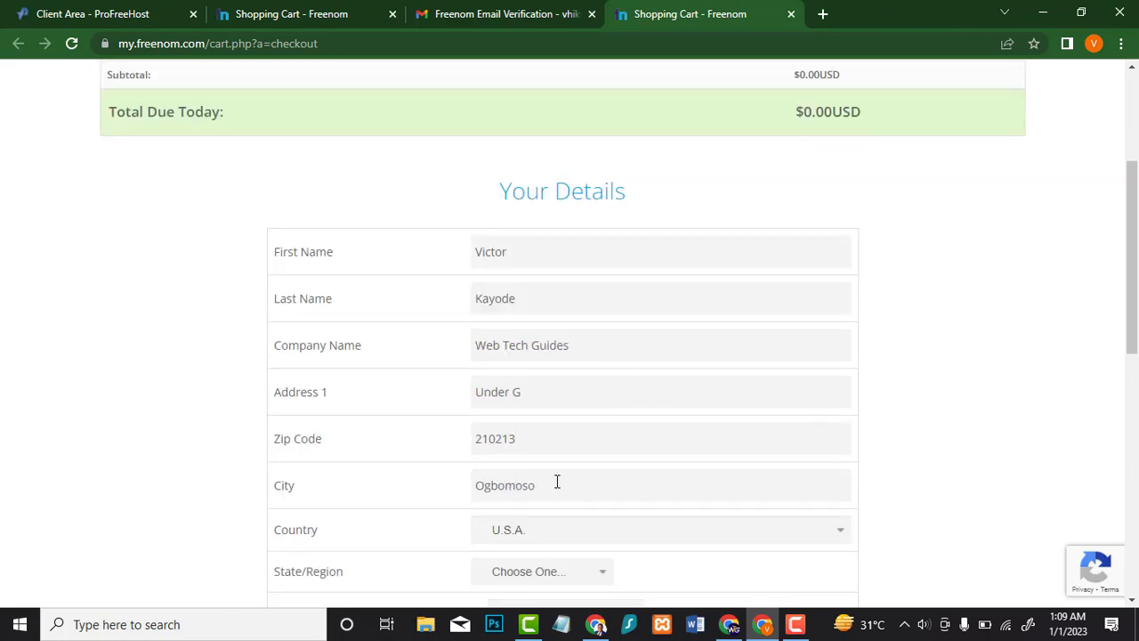
{"action": "left_click", "coordinate": [569, 529]}
{"action": "scroll", "coordinate": [651, 346], "scroll_direction": "up", "scroll_amount": 5}
{"action": "left_click", "coordinate": [511, 295]}
{"action": "scroll", "coordinate": [529, 437], "scroll_direction": "down", "scroll_amount": 2}
{"action": "left_click", "coordinate": [534, 404]}
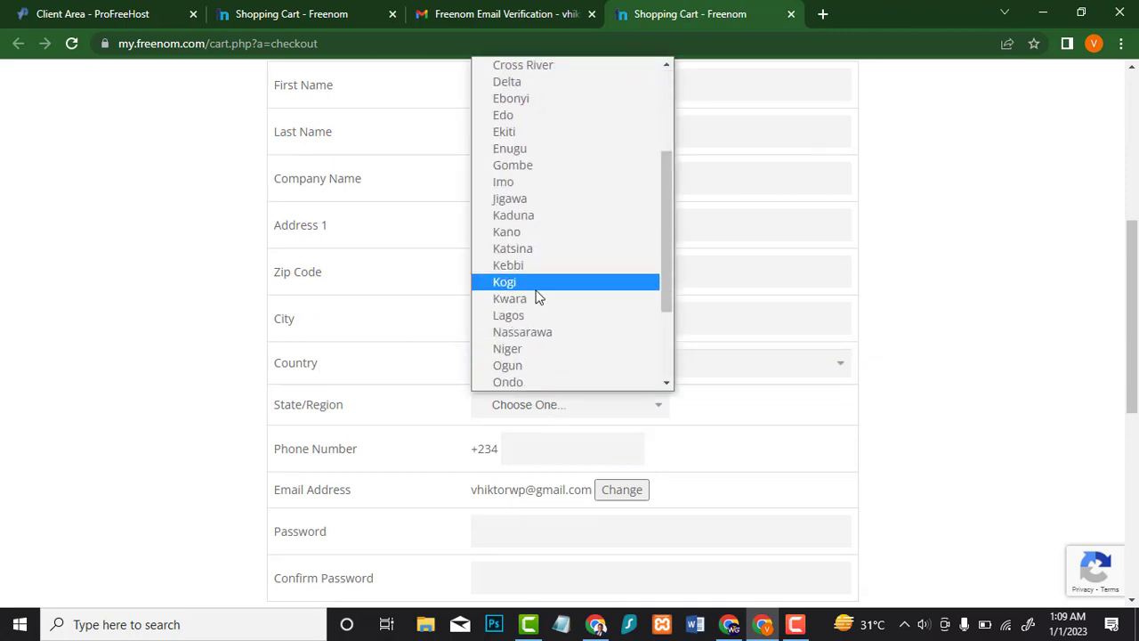
{"action": "scroll", "coordinate": [538, 296], "scroll_direction": "down", "scroll_amount": 3}
{"action": "left_click", "coordinate": [534, 280]}
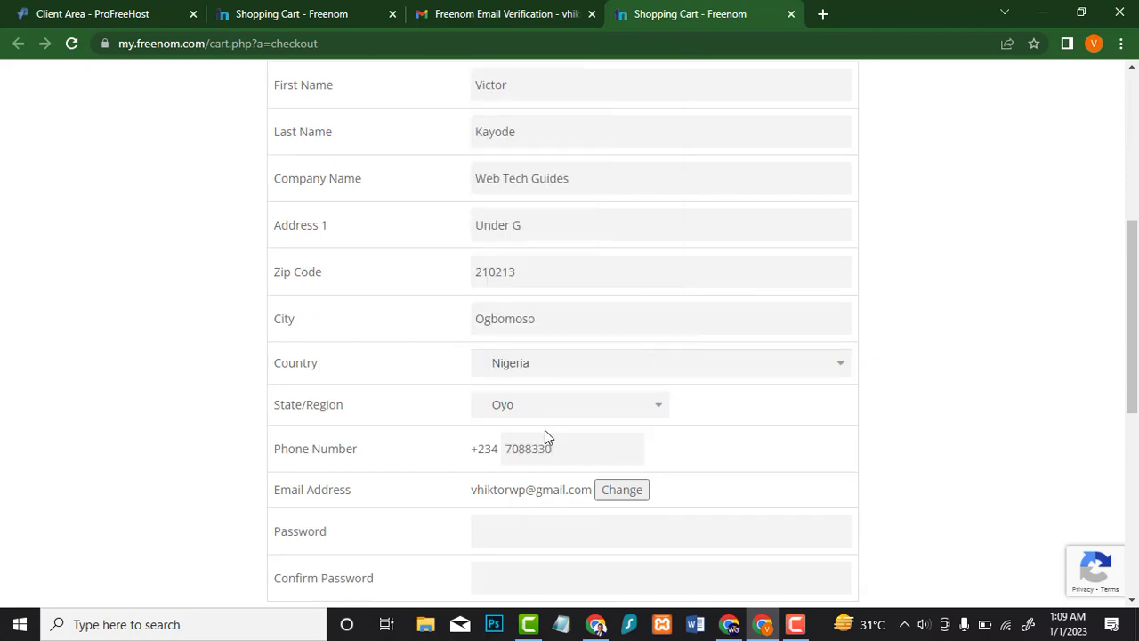
Step: Paste the account password, accept the terms, and complete the free order
{"action": "scroll", "coordinate": [545, 431], "scroll_direction": "down", "scroll_amount": 2}
{"action": "left_click", "coordinate": [543, 366]}
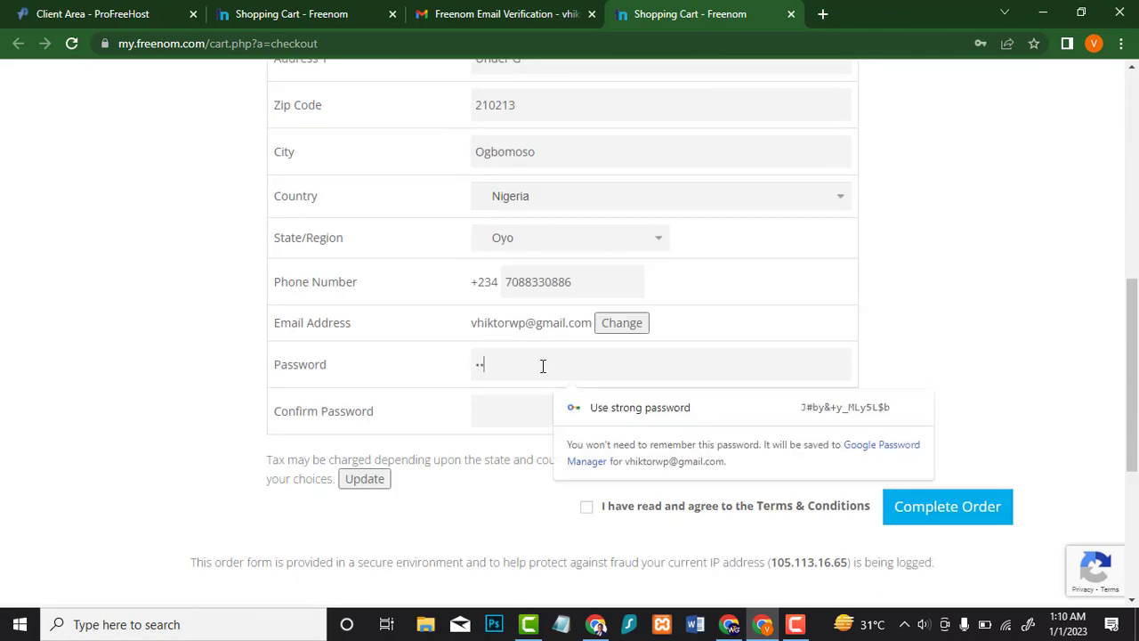
{"action": "key", "text": "ctrl+a"}
{"action": "key", "text": "ctrl+v"}
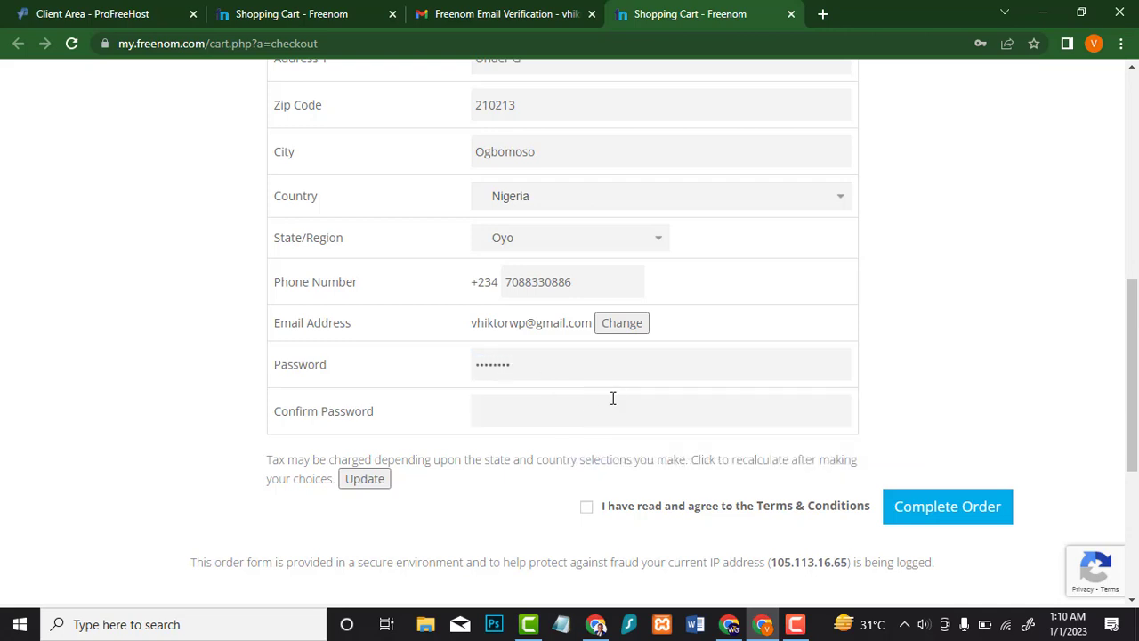
{"action": "left_click", "coordinate": [586, 506]}
{"action": "left_click", "coordinate": [931, 506]}
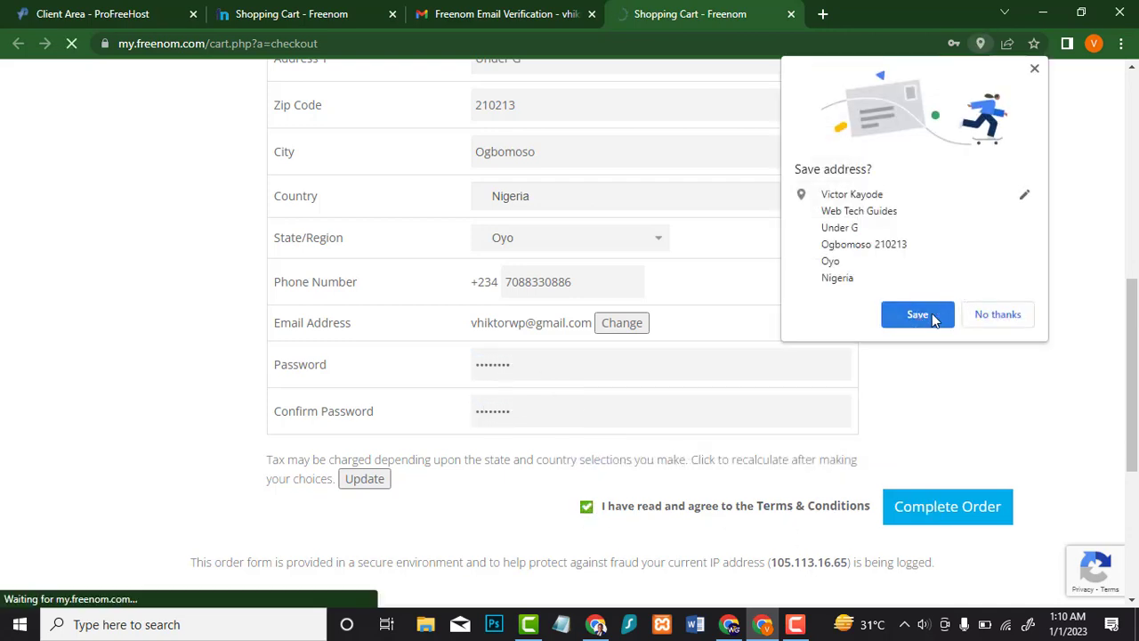
{"action": "left_click", "coordinate": [925, 315]}
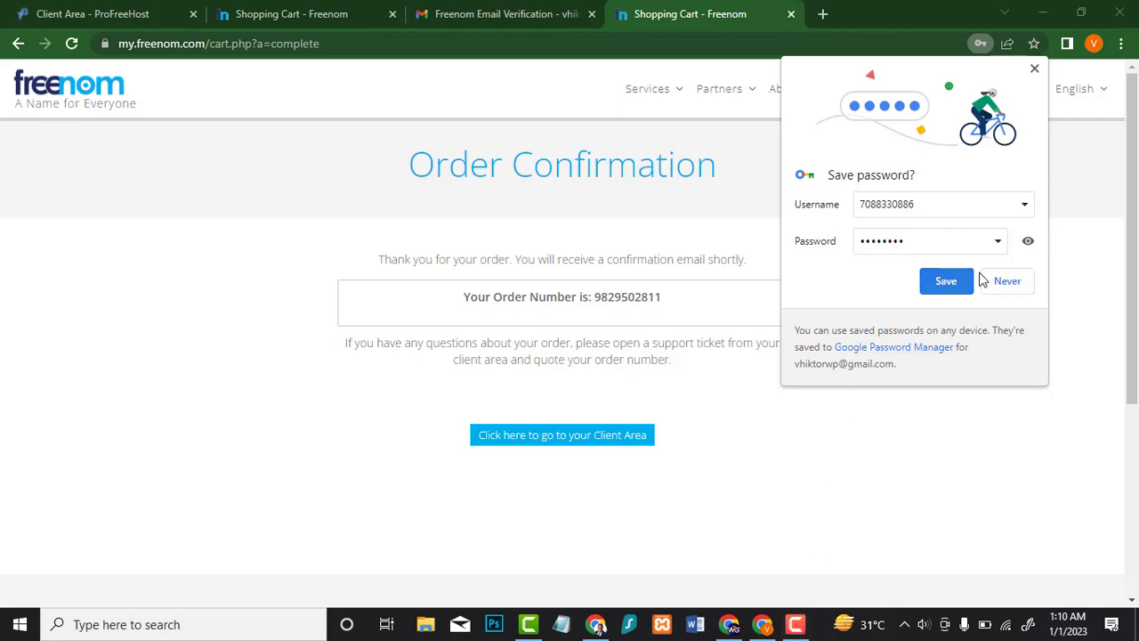
Step: Decline saving the password, then go through the Client Area to the My Domains list
{"action": "left_click", "coordinate": [1005, 283]}
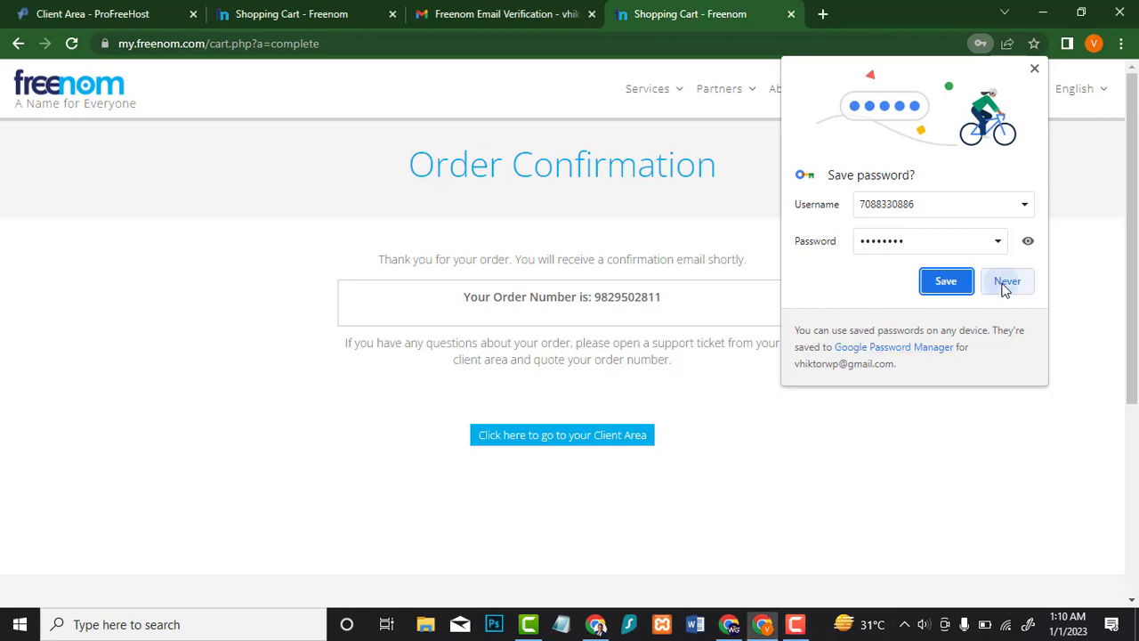
{"action": "left_click", "coordinate": [604, 439]}
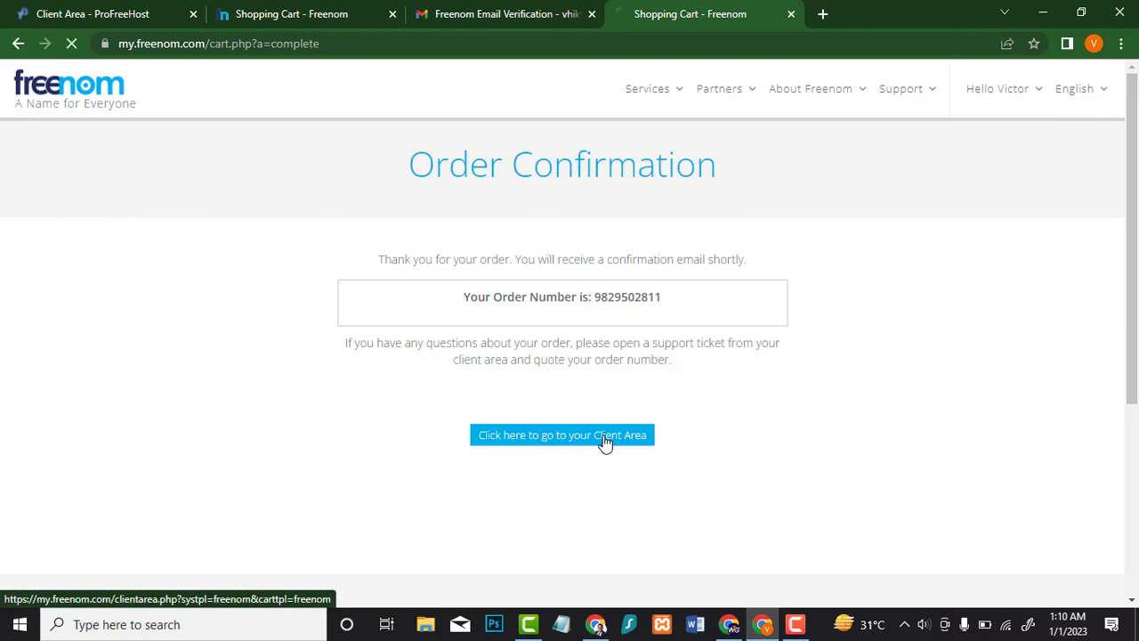
{"action": "scroll", "coordinate": [611, 320], "scroll_direction": "down", "scroll_amount": 5}
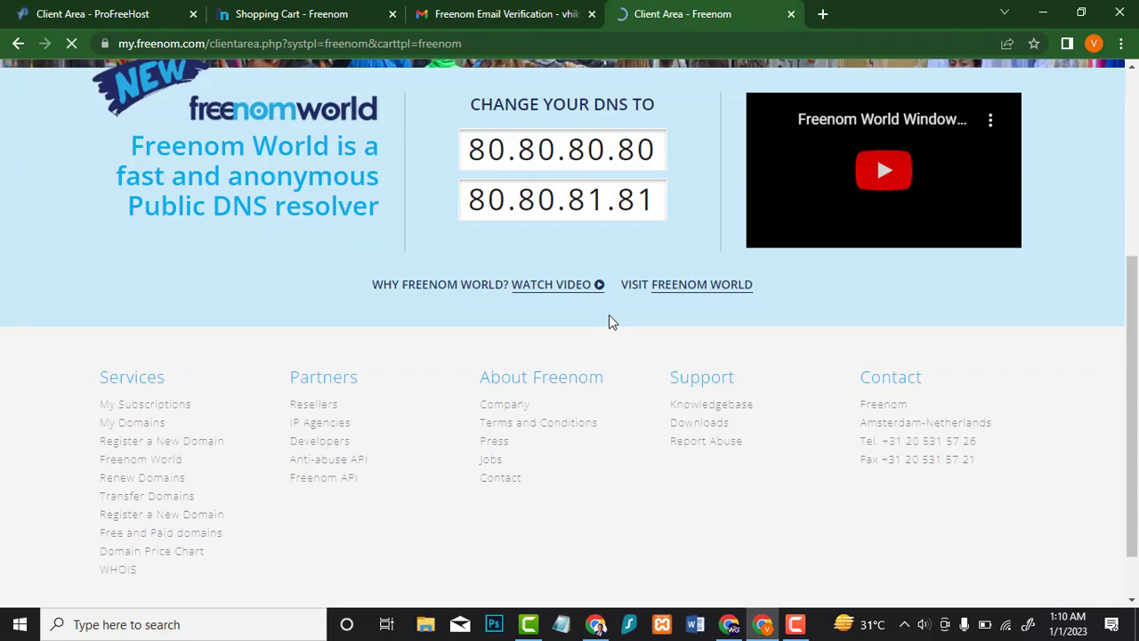
{"action": "left_click", "coordinate": [157, 356]}
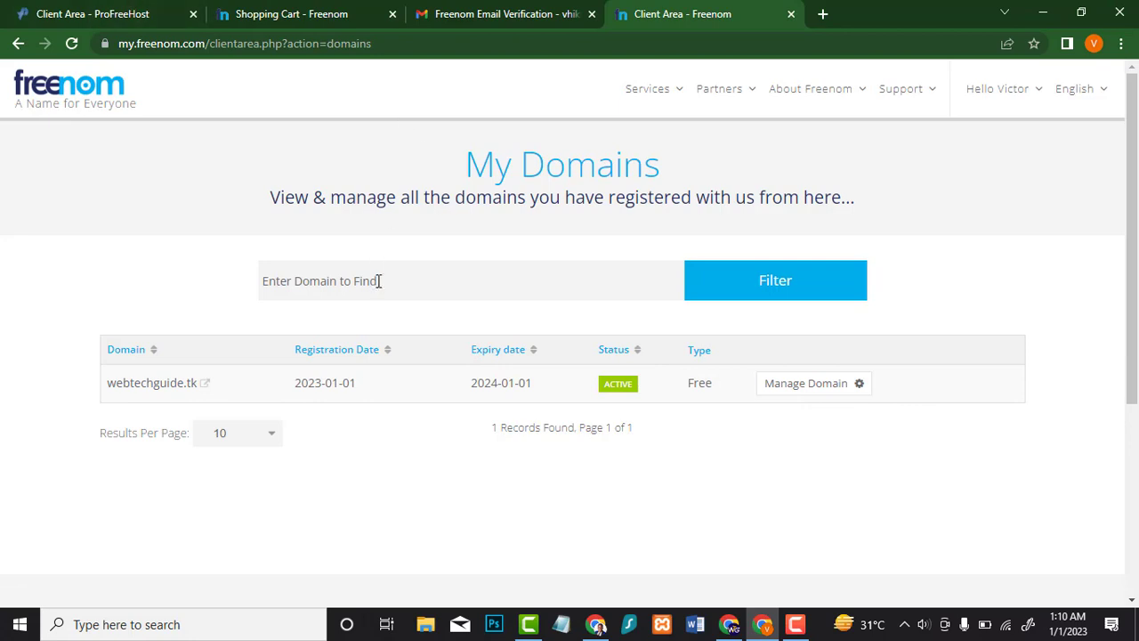
Step: Return to ProFreeHost's DNS details showing the ns1/ns2.ezyro.com nameservers
{"action": "left_click", "coordinate": [498, 9]}
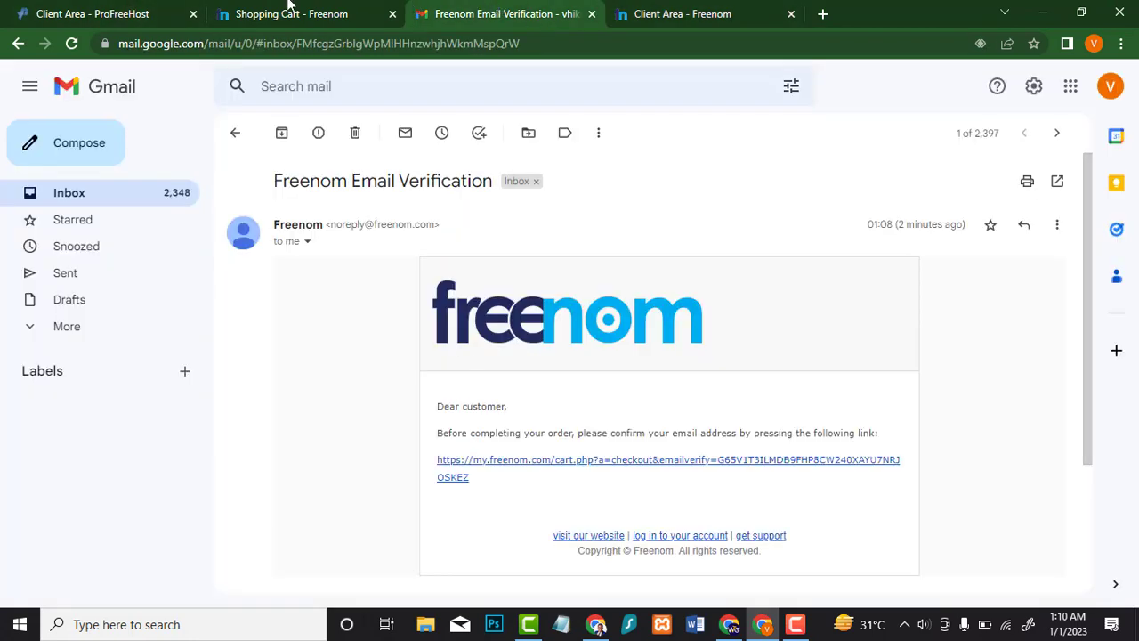
{"action": "left_click", "coordinate": [289, 9]}
{"action": "left_click", "coordinate": [4, 7]}
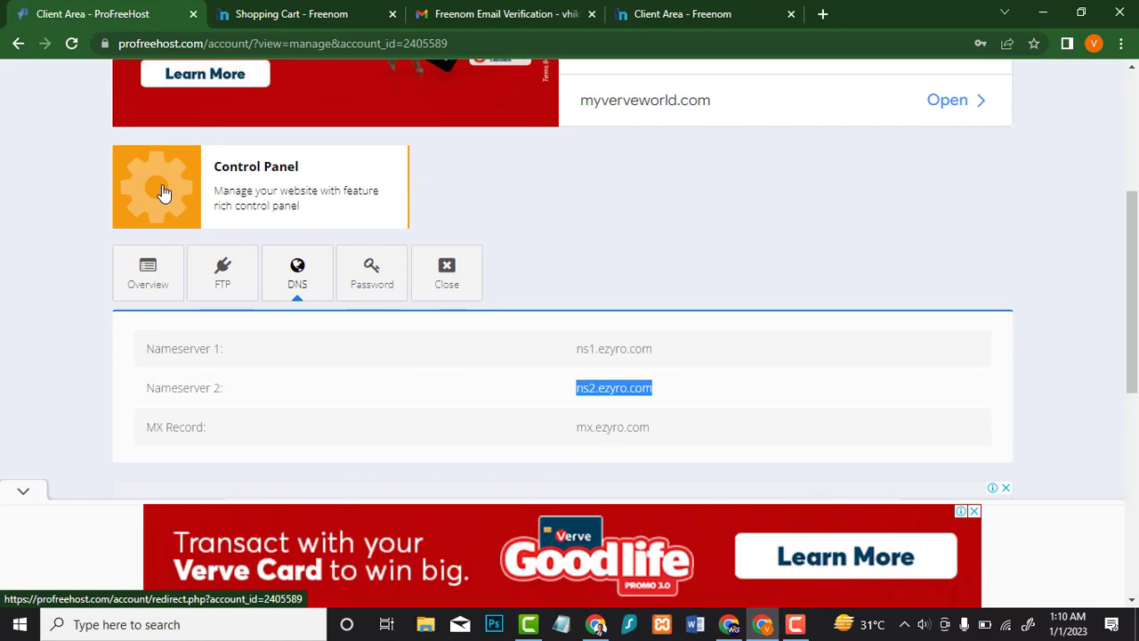
Step: Open the ProFreeHost control panel's Addon Domains page, dismissing the ad overlay
{"action": "left_click", "coordinate": [155, 187]}
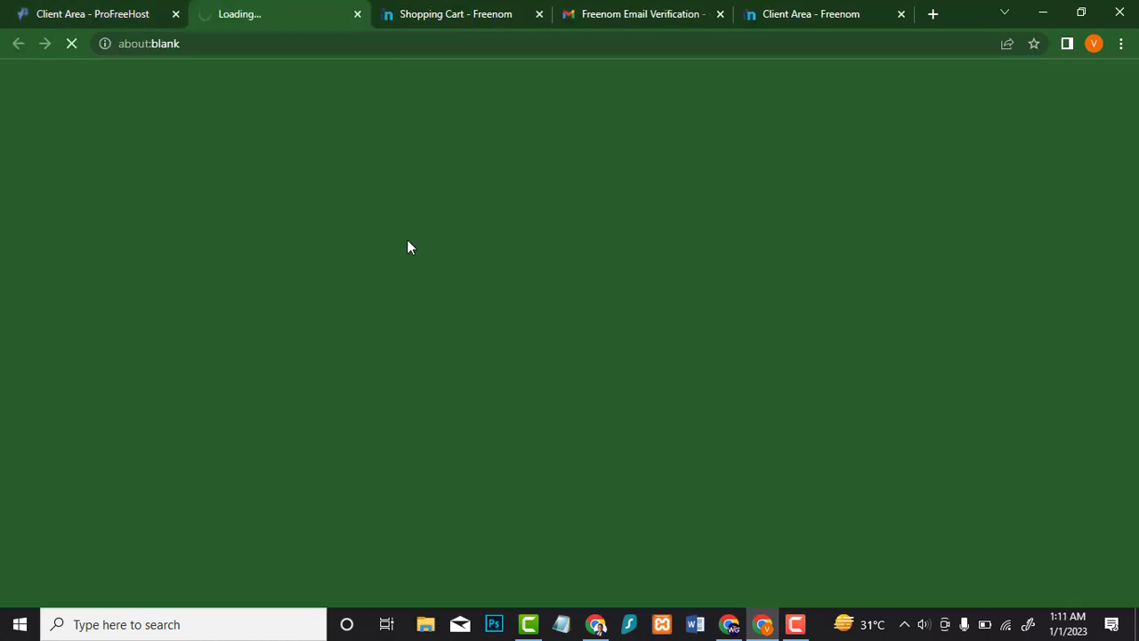
{"action": "scroll", "coordinate": [649, 269], "scroll_direction": "down", "scroll_amount": 1}
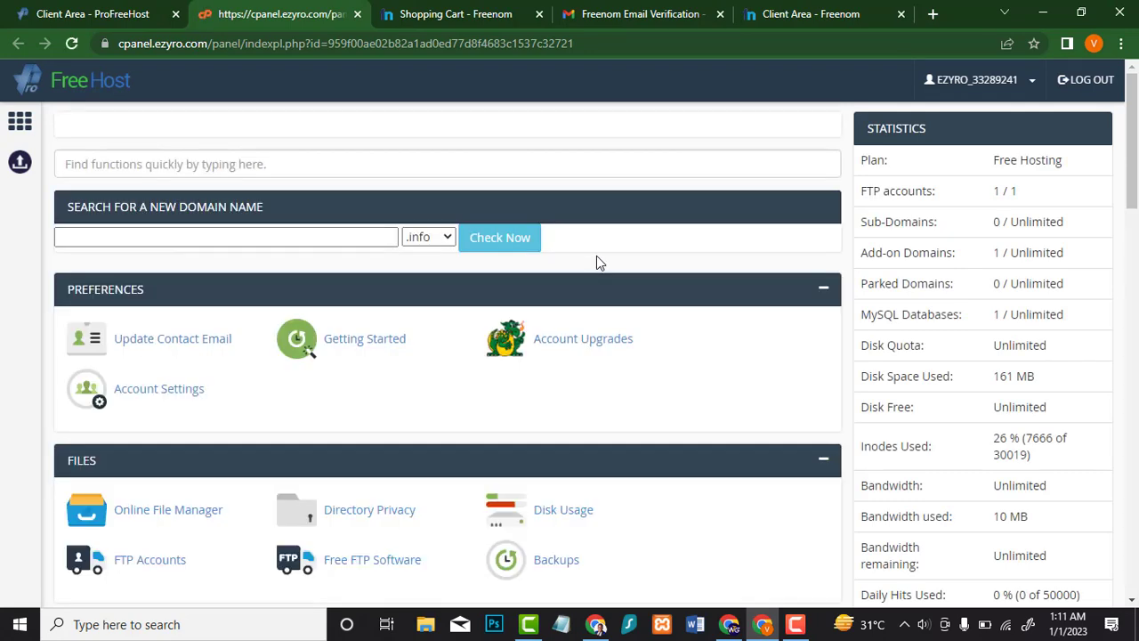
{"action": "scroll", "coordinate": [572, 392], "scroll_direction": "down", "scroll_amount": 1}
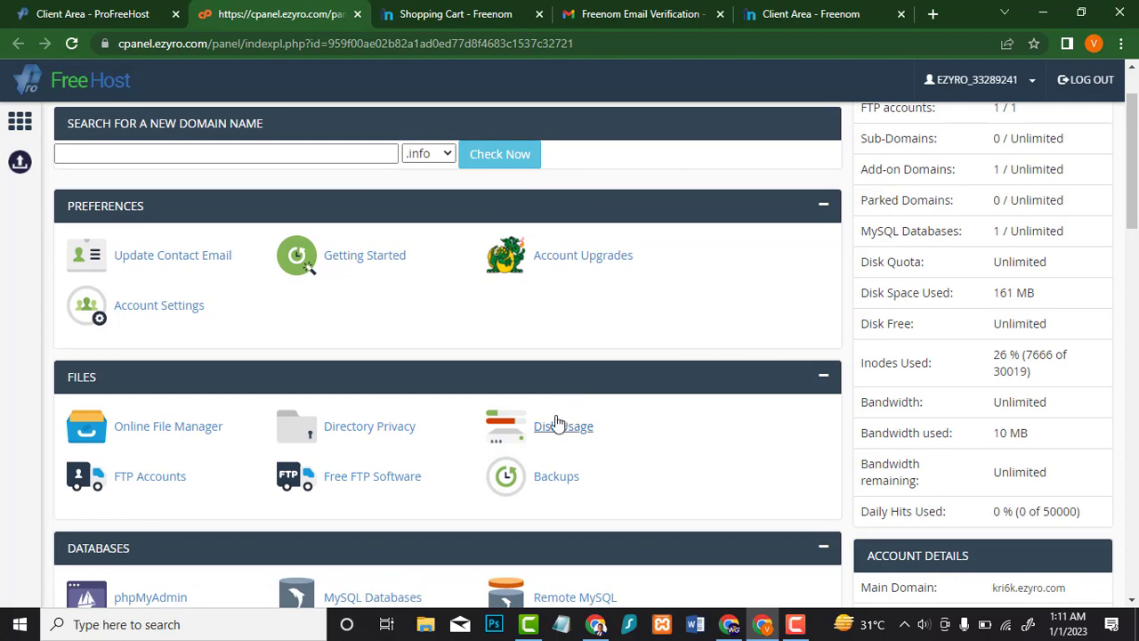
{"action": "scroll", "coordinate": [450, 400], "scroll_direction": "down", "scroll_amount": 1}
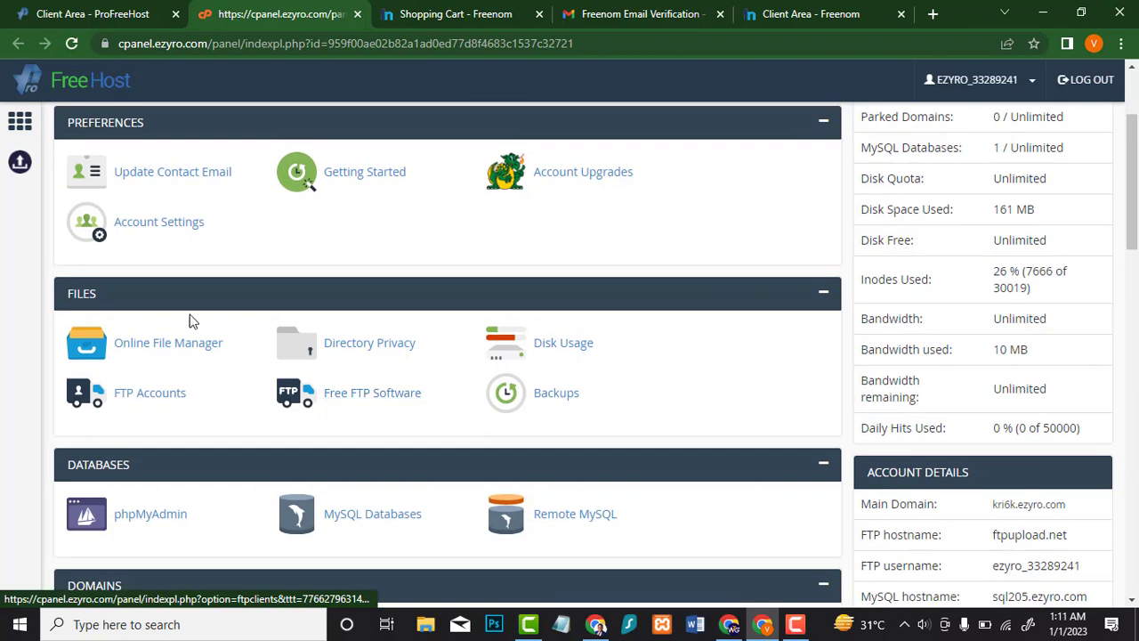
{"action": "scroll", "coordinate": [618, 302], "scroll_direction": "up", "scroll_amount": 2}
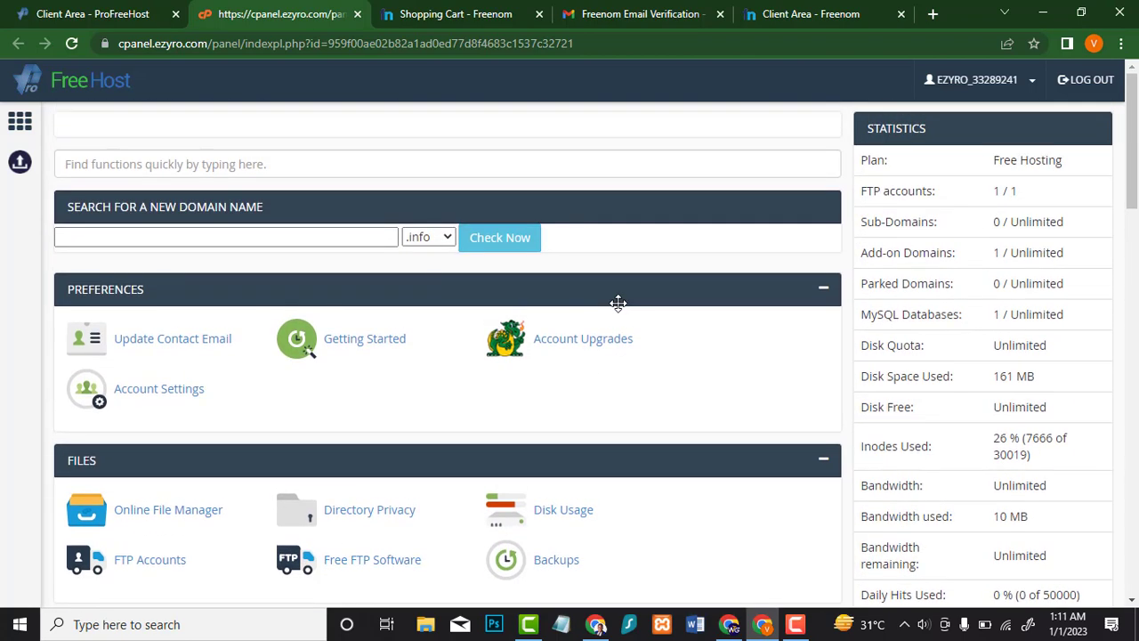
{"action": "scroll", "coordinate": [625, 308], "scroll_direction": "down", "scroll_amount": 5}
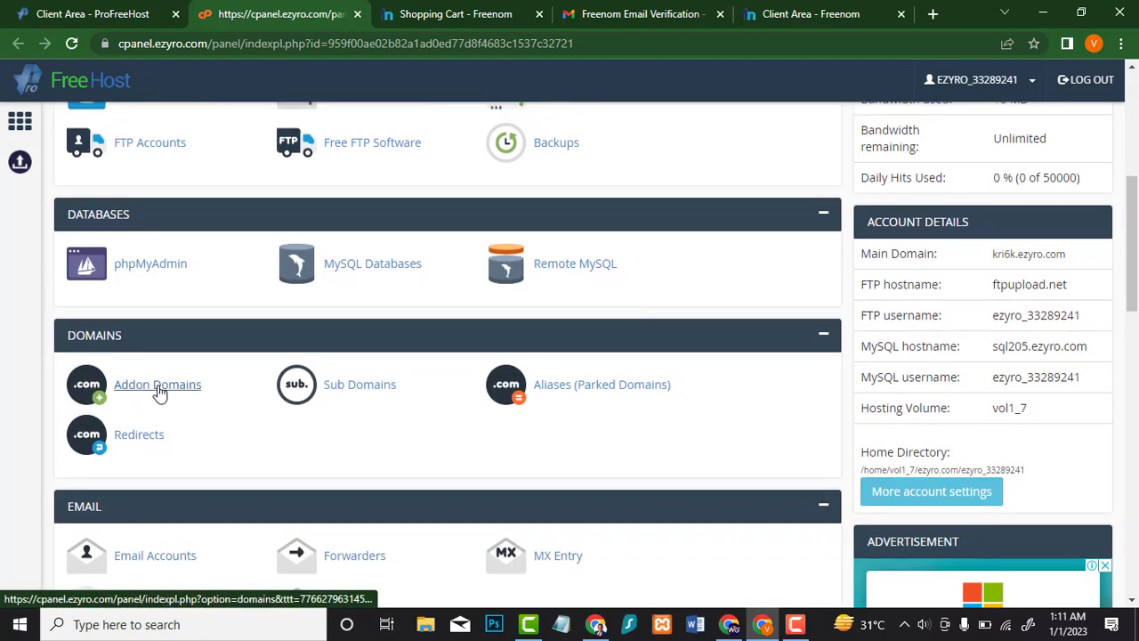
{"action": "left_click", "coordinate": [157, 388]}
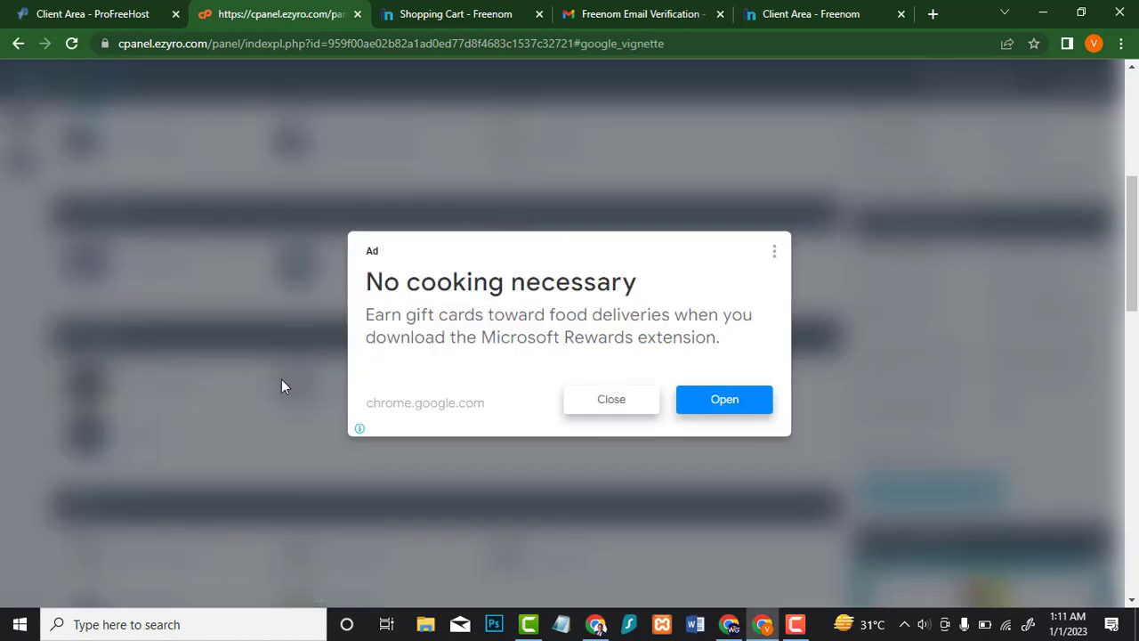
{"action": "left_click", "coordinate": [605, 405]}
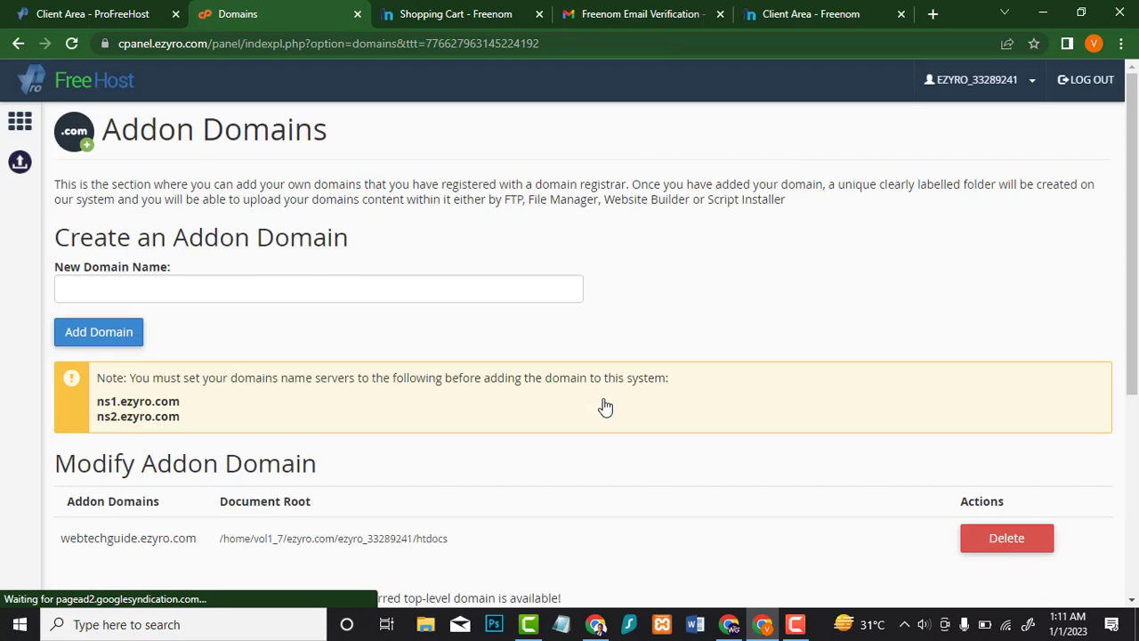
Step: Copy the webtechguide.tk domain name from Freenom's My Domains list
{"action": "left_click", "coordinate": [817, 10]}
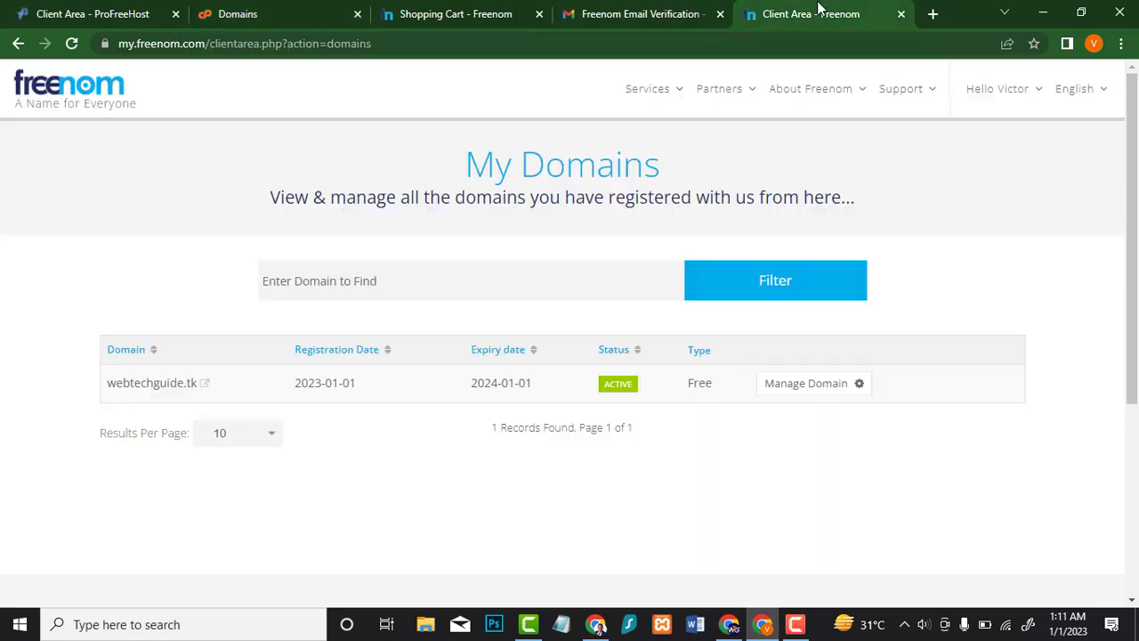
{"action": "left_click_drag", "start_coordinate": [101, 379], "coordinate": [196, 389]}
{"action": "left_click", "coordinate": [31, 462]}
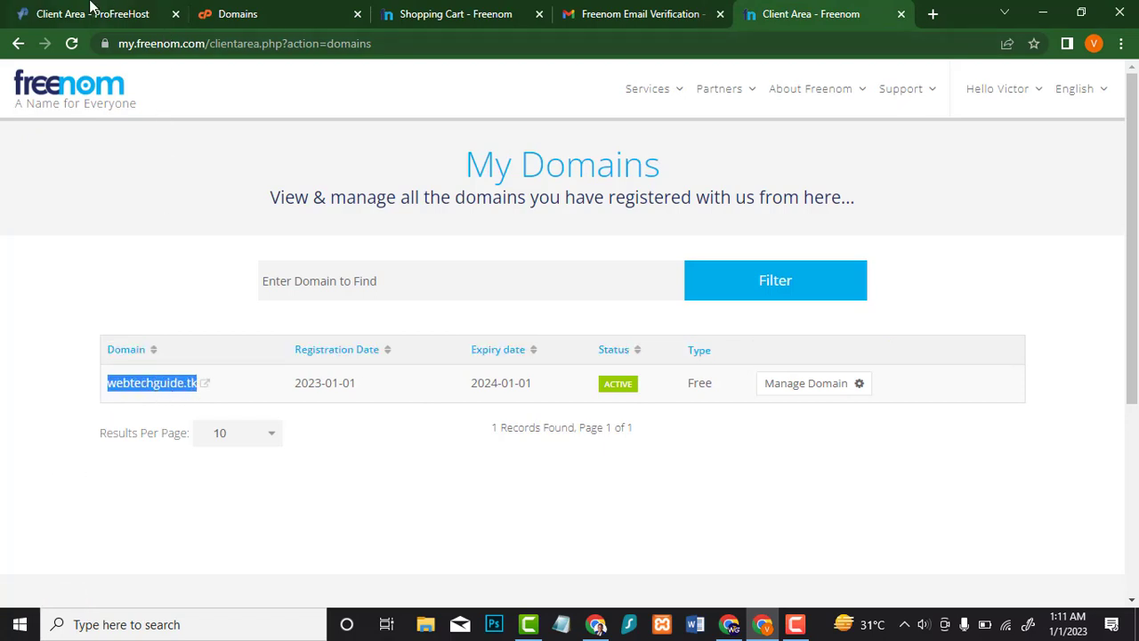
Step: Submit webtechguide.tk as a new addon domain, then return to Freenom's domain list
{"action": "left_click", "coordinate": [278, 9]}
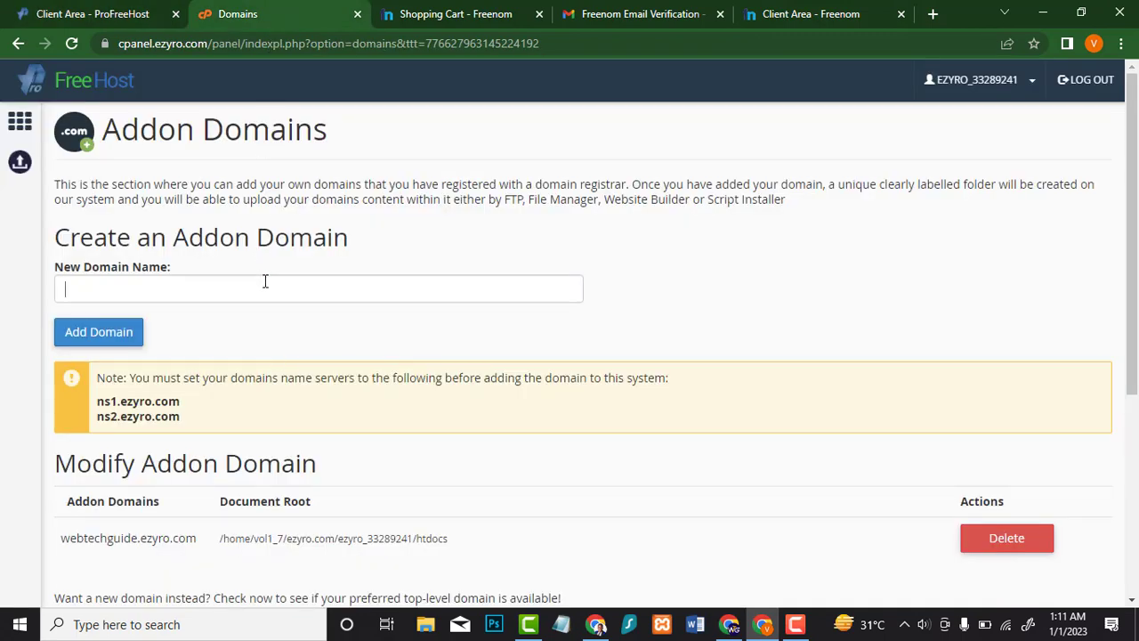
{"action": "type", "text": "webtechguide.tk"}
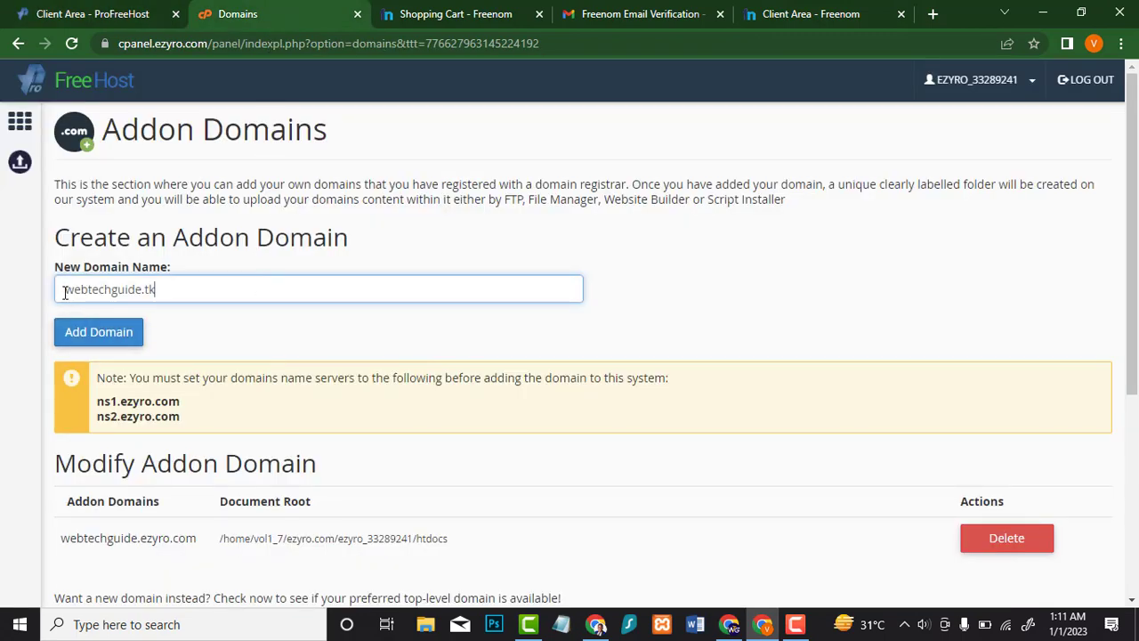
{"action": "left_click", "coordinate": [65, 292]}
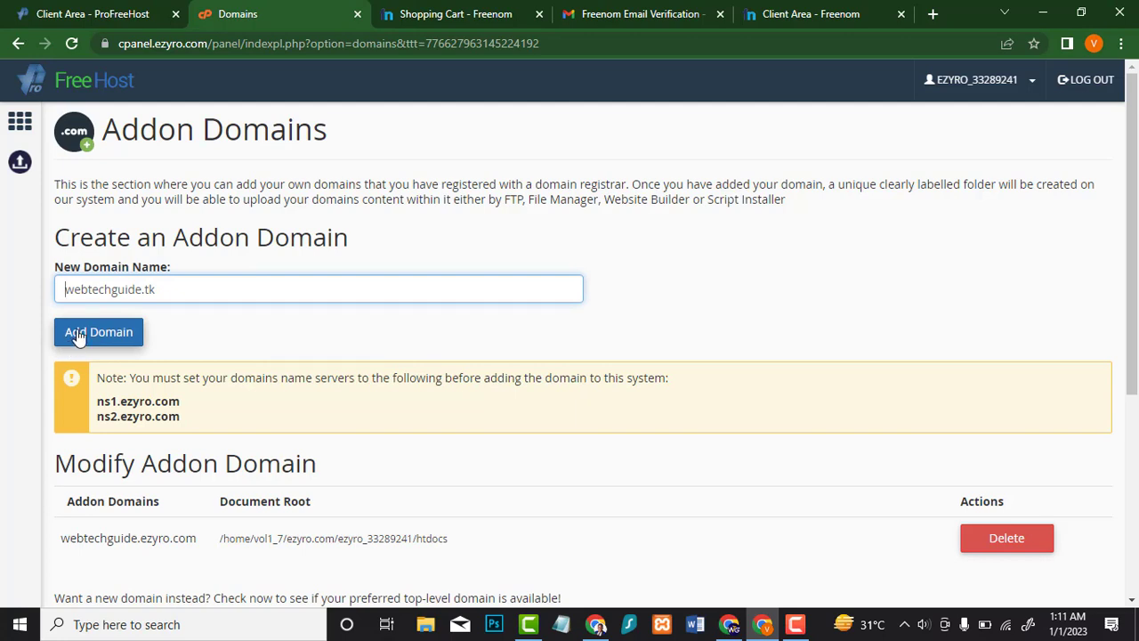
{"action": "left_click", "coordinate": [79, 334]}
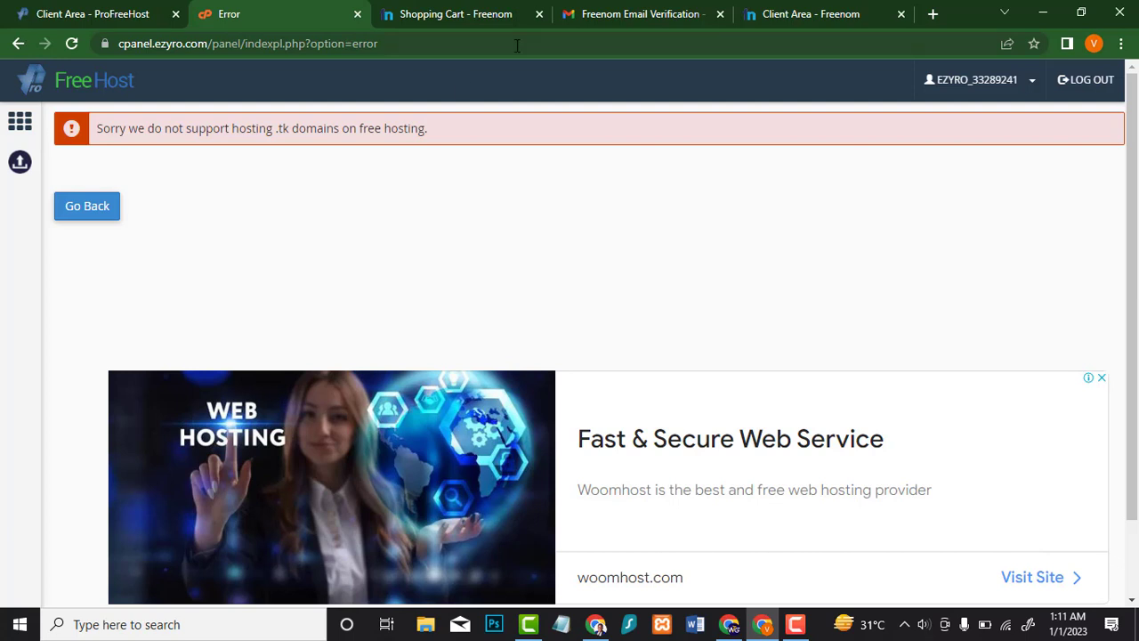
{"action": "left_click", "coordinate": [773, 9]}
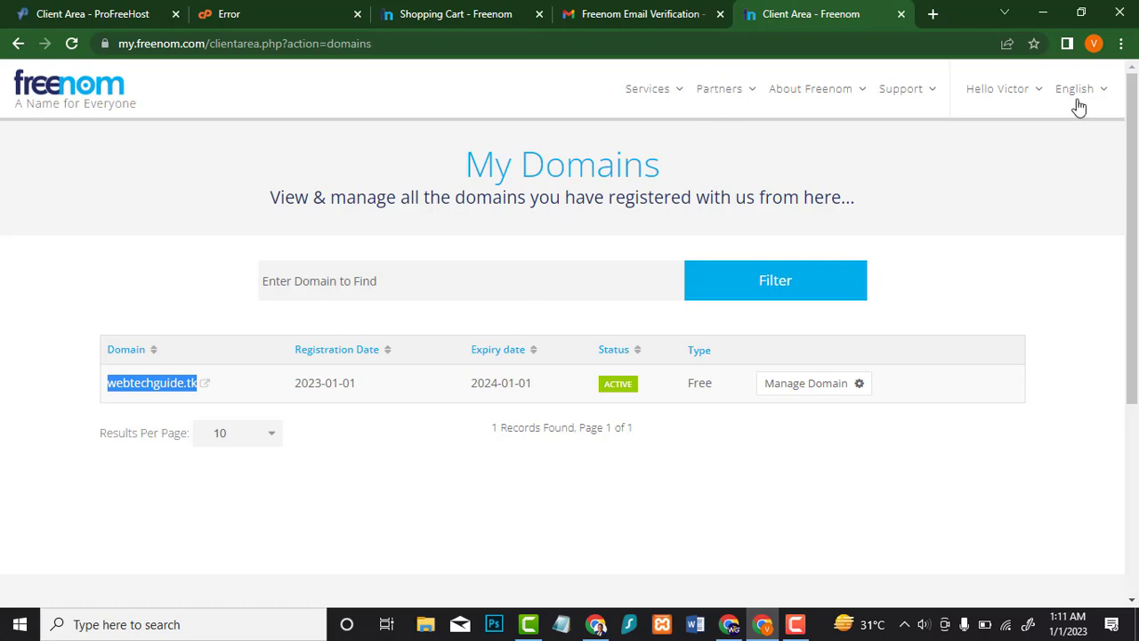
Step: Search Freenom for webtechguide and add the free webtechguide.ml domain to the cart
{"action": "scroll", "coordinate": [479, 292], "scroll_direction": "down", "scroll_amount": 3}
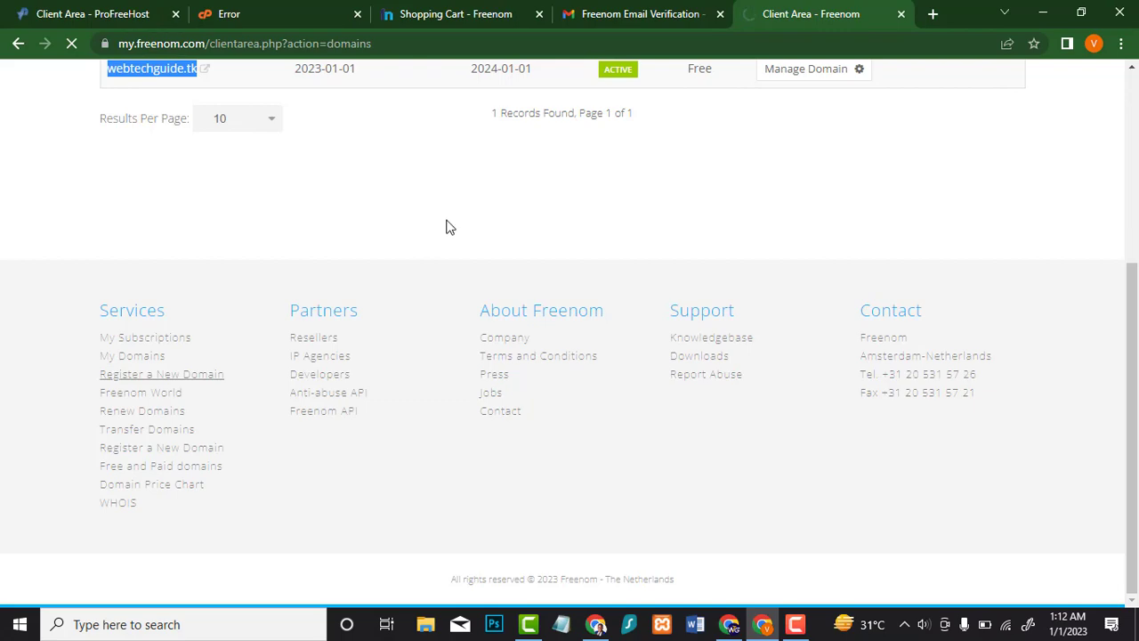
{"action": "scroll", "coordinate": [498, 238], "scroll_direction": "up", "scroll_amount": 3}
{"action": "scroll", "coordinate": [498, 236], "scroll_direction": "down", "scroll_amount": 2}
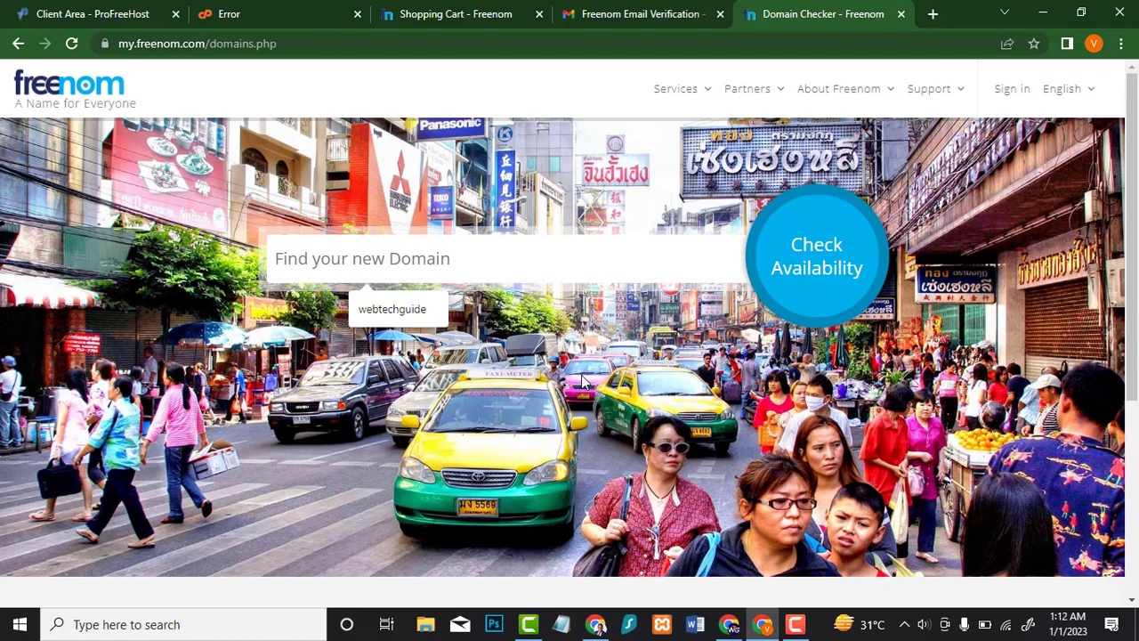
{"action": "left_click", "coordinate": [392, 309]}
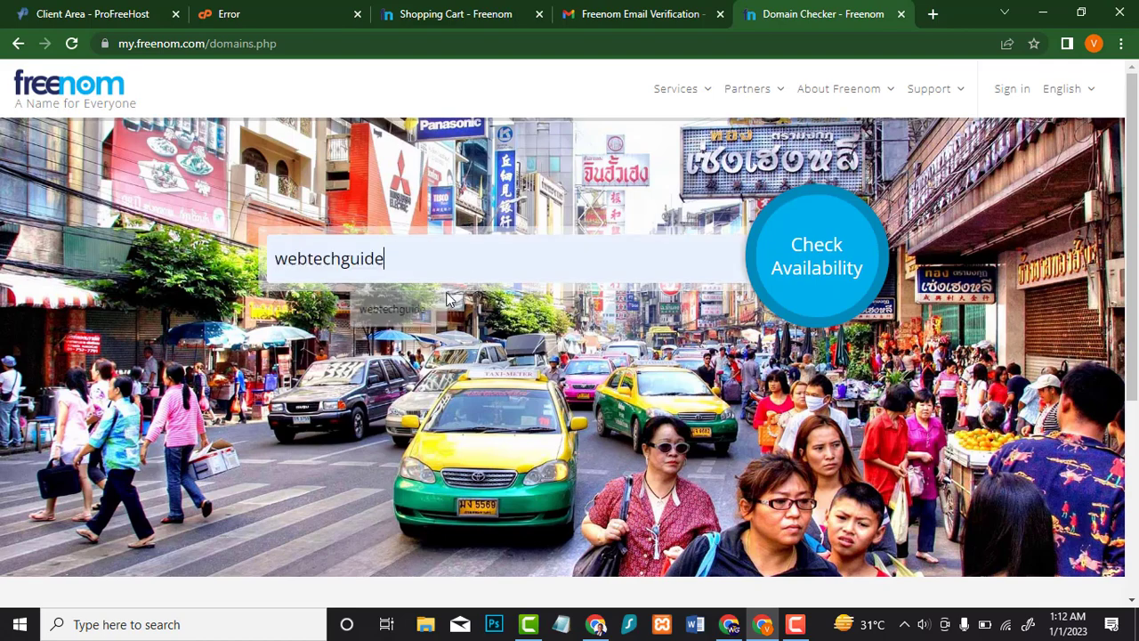
{"action": "left_click", "coordinate": [843, 255]}
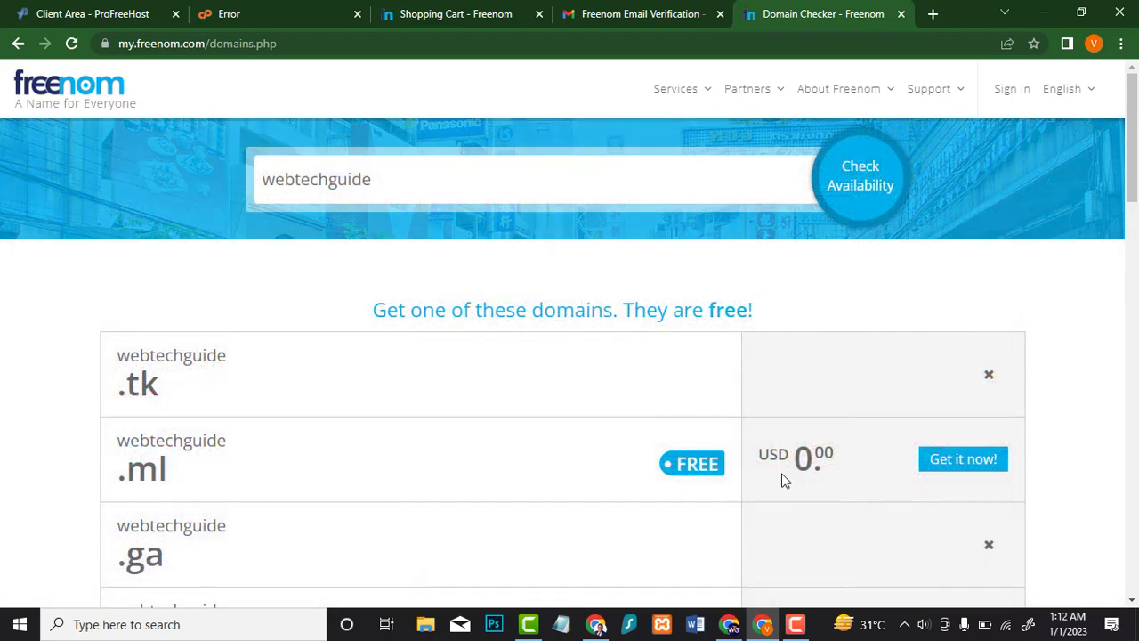
{"action": "left_click", "coordinate": [957, 472]}
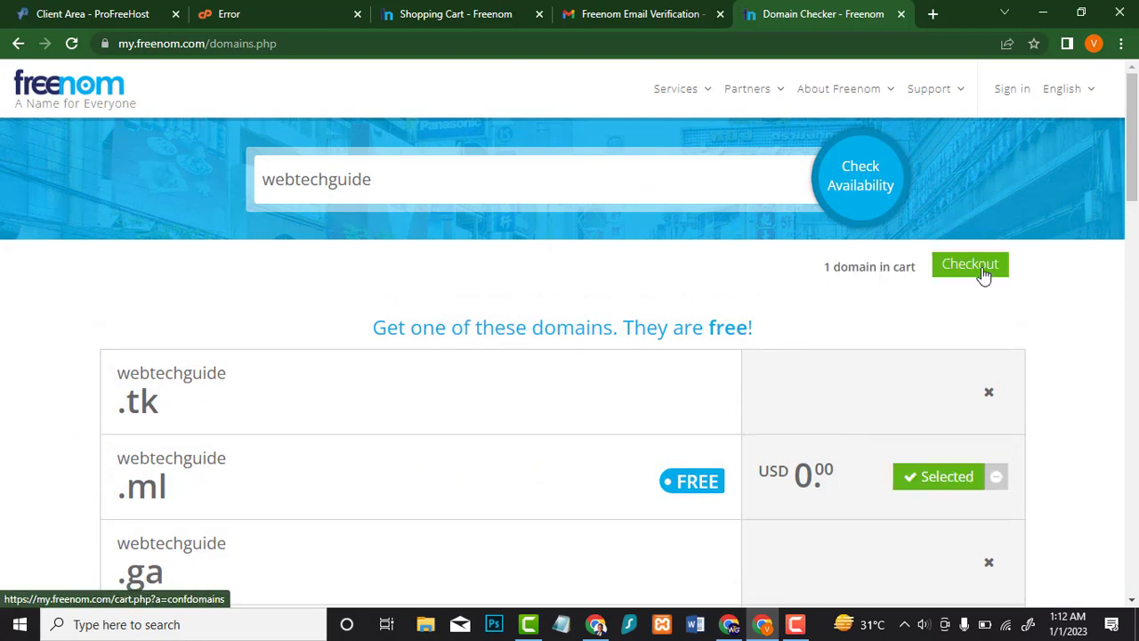
{"action": "left_click", "coordinate": [983, 272]}
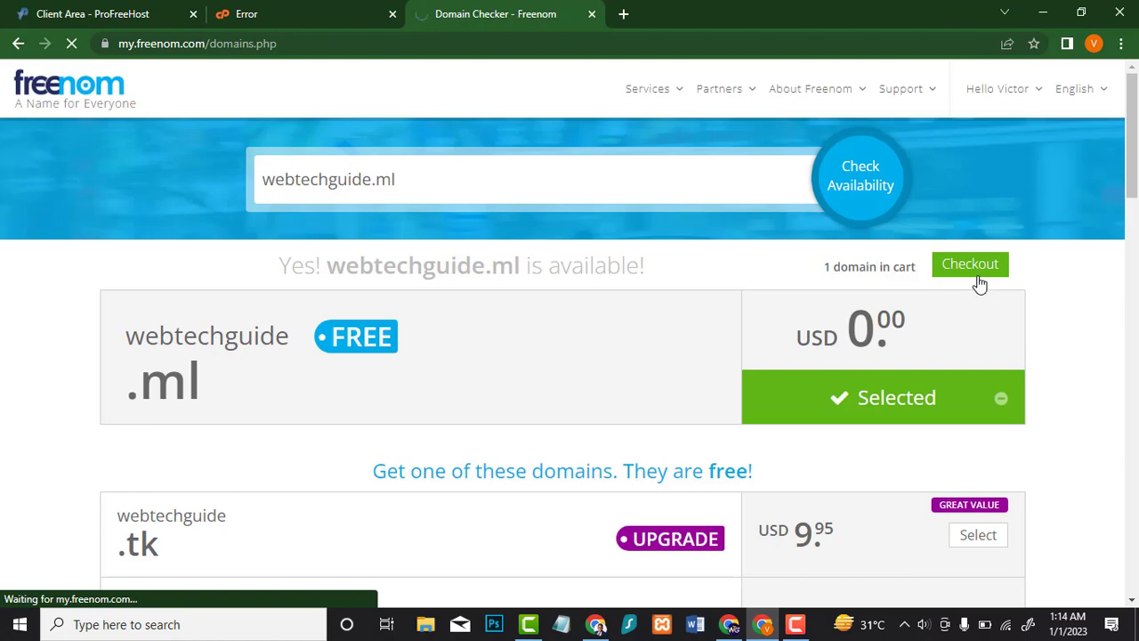
Step: Use custom nameservers ns1.ezyro.com and ns2.ezyro.com with a 12 Months free period
{"action": "left_click", "coordinate": [620, 336]}
{"action": "key", "text": "ctrl+1"}
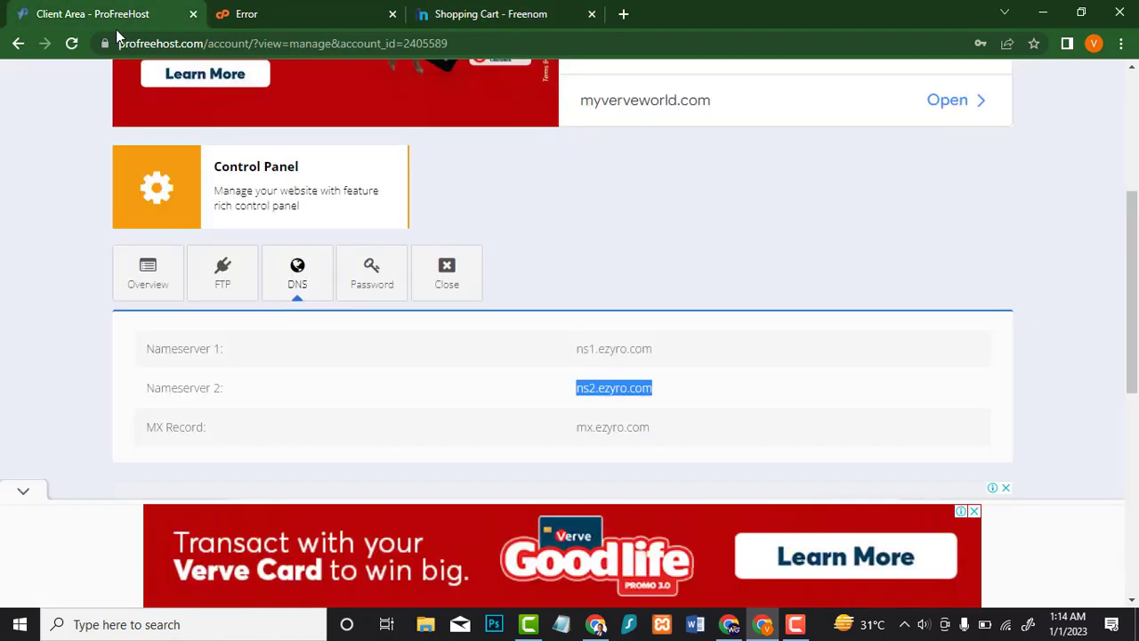
{"action": "left_click", "coordinate": [491, 11]}
{"action": "left_click", "coordinate": [554, 487]}
{"action": "type", "text": "ns2.ezyro.com"}
{"action": "left_click", "coordinate": [545, 460]}
{"action": "type", "text": "ns2.ezyro.com"}
{"action": "left_click", "coordinate": [538, 461]}
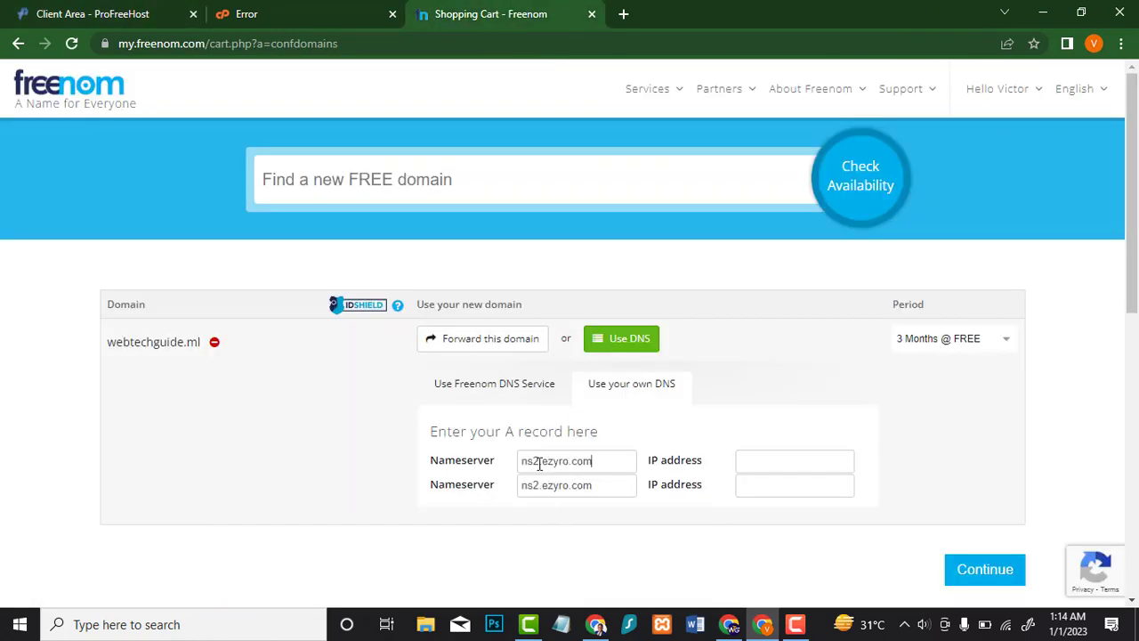
{"action": "key", "text": "BackSpace"}
{"action": "type", "text": "1"}
{"action": "left_click", "coordinate": [1014, 337]}
{"action": "left_click", "coordinate": [931, 316]}
Step: Accept the Terms, complete the free order, and confirm webtechguide.ml in My Domains
{"action": "left_click", "coordinate": [983, 566]}
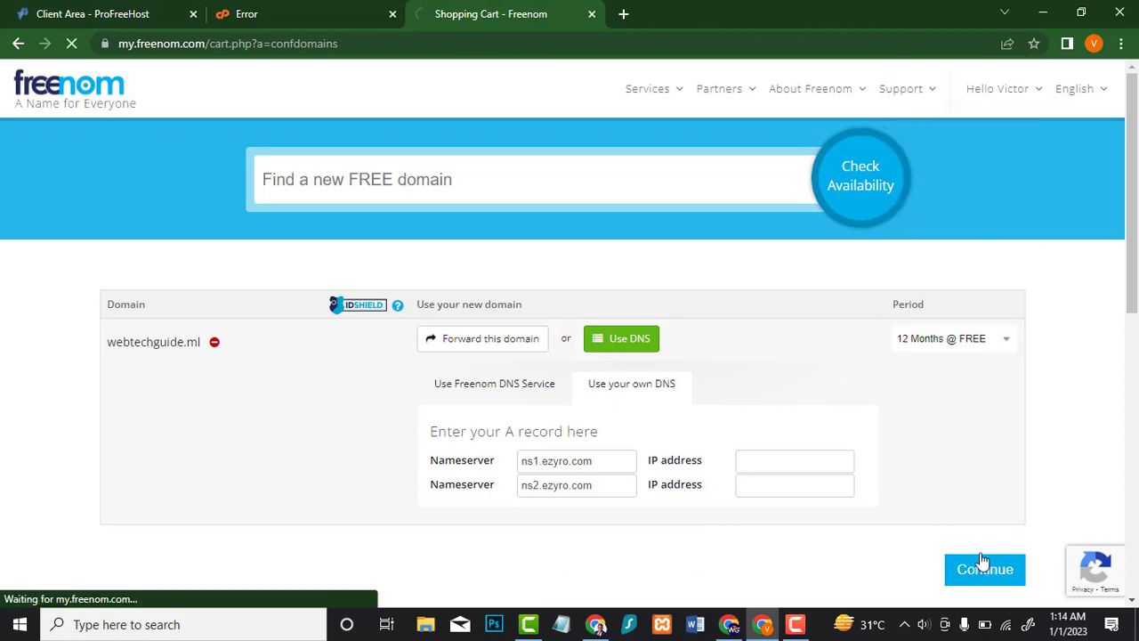
{"action": "left_click", "coordinate": [588, 446]}
{"action": "left_click", "coordinate": [959, 447]}
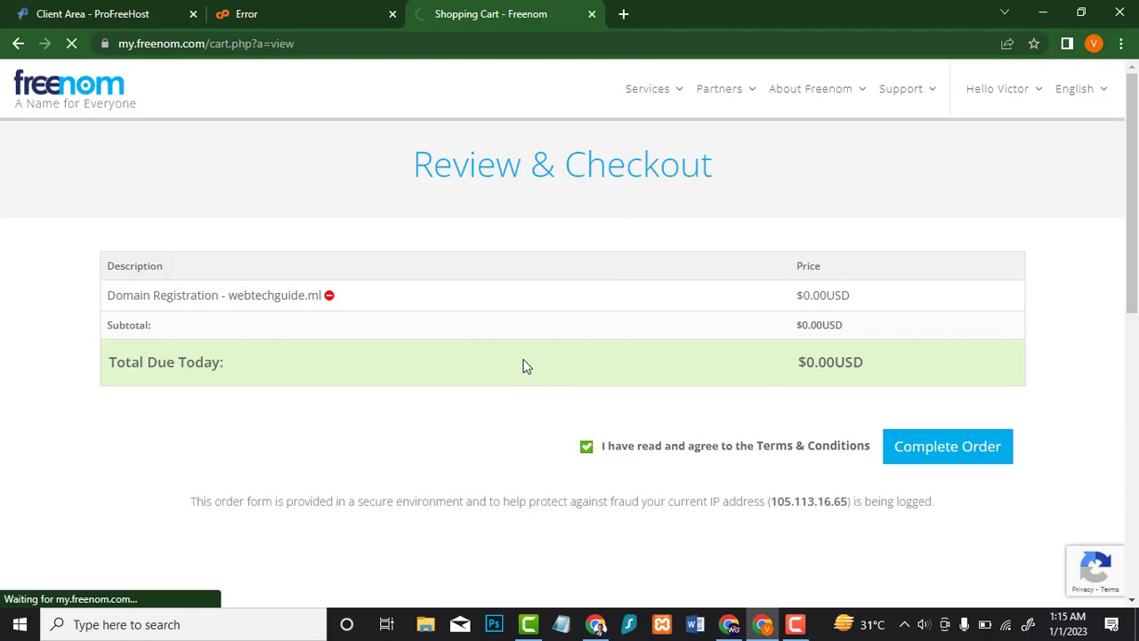
{"action": "left_click", "coordinate": [578, 438]}
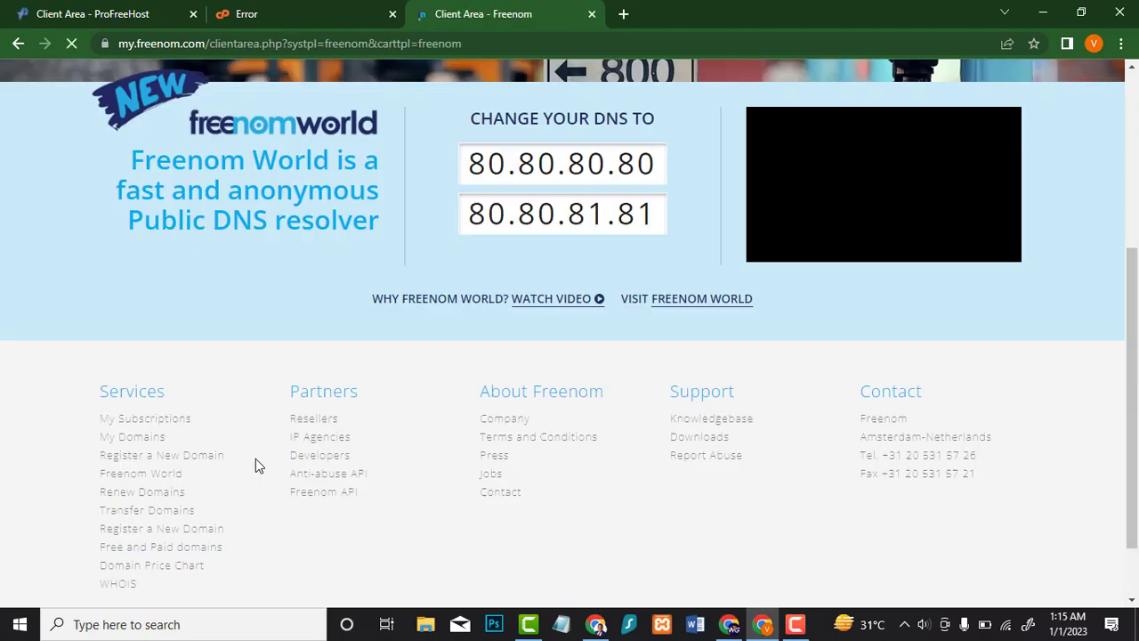
{"action": "scroll", "coordinate": [255, 464], "scroll_direction": "down", "scroll_amount": 1}
{"action": "left_click", "coordinate": [145, 359]}
{"action": "left_click_drag", "start_coordinate": [108, 421], "coordinate": [202, 425]}
{"action": "key", "text": "ctrl+c"}
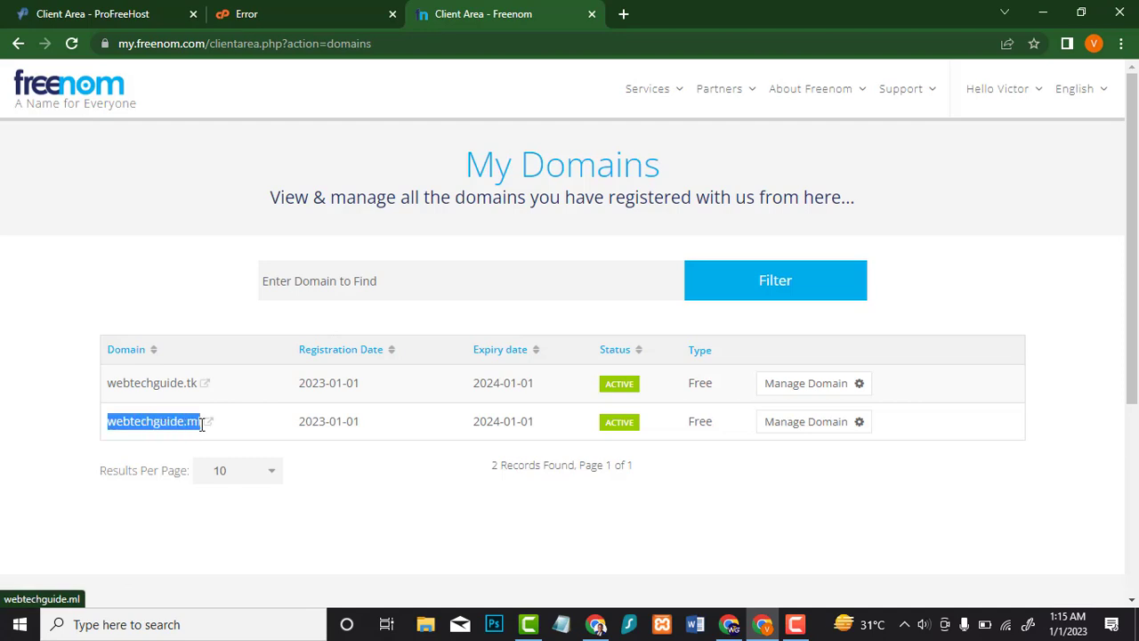
{"action": "left_click", "coordinate": [309, 13]}
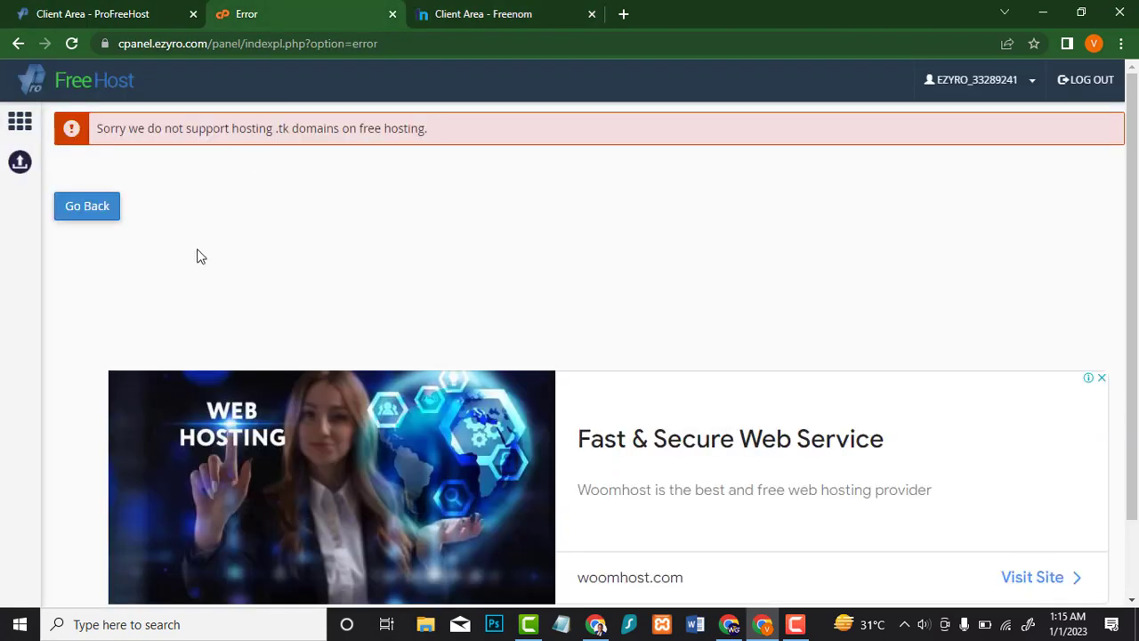
Step: Replace the old .tk name with webtechguide.ml and add it as a ProFreeHost addon domain
{"action": "left_click", "coordinate": [87, 206]}
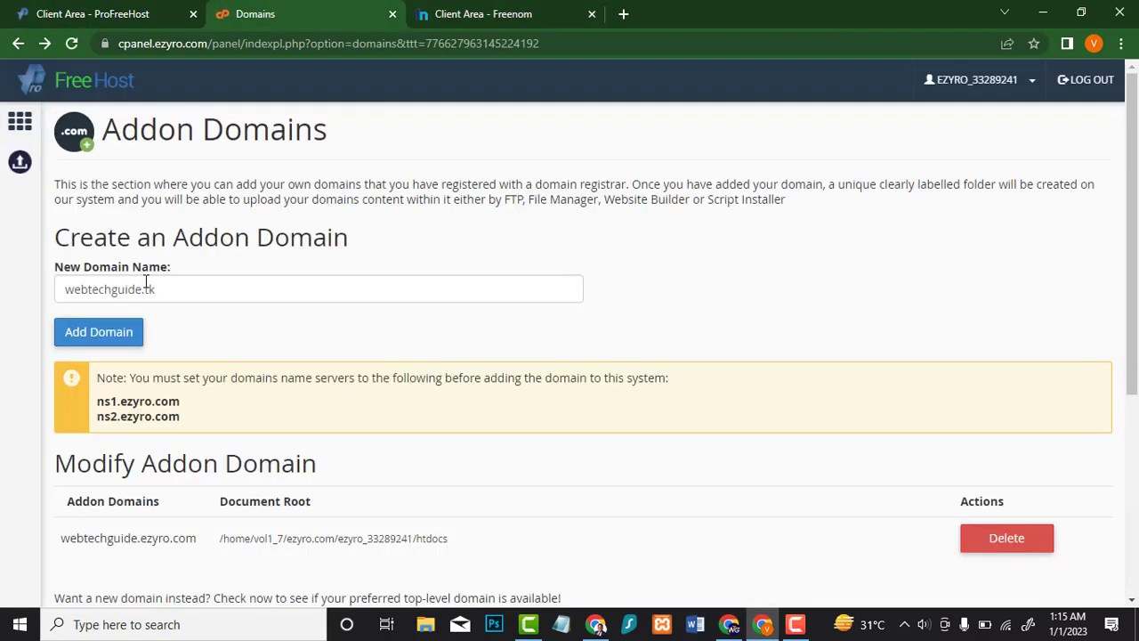
{"action": "left_click", "coordinate": [195, 285]}
{"action": "key", "text": "ctrl+a"}
{"action": "key", "text": "ctrl+v"}
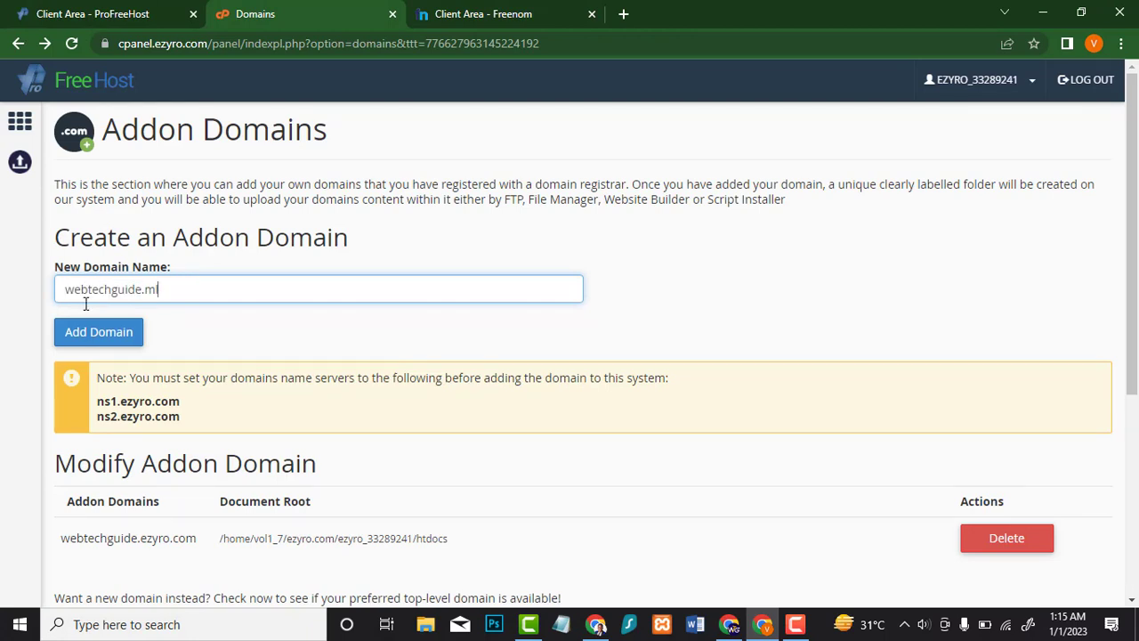
{"action": "left_click", "coordinate": [100, 338]}
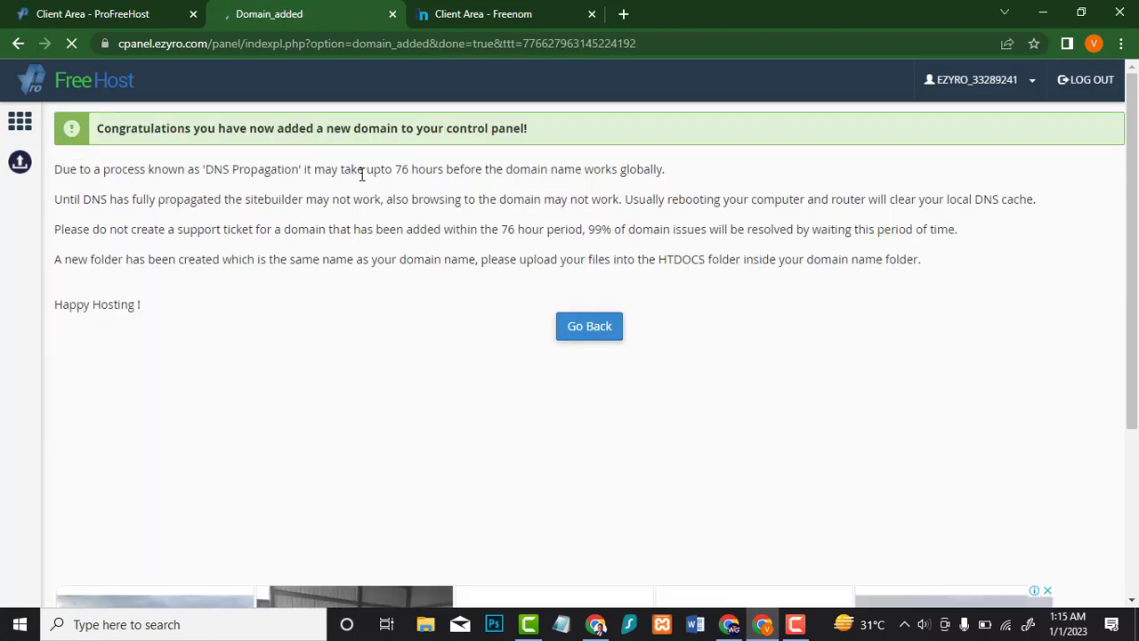
{"action": "left_click", "coordinate": [590, 329]}
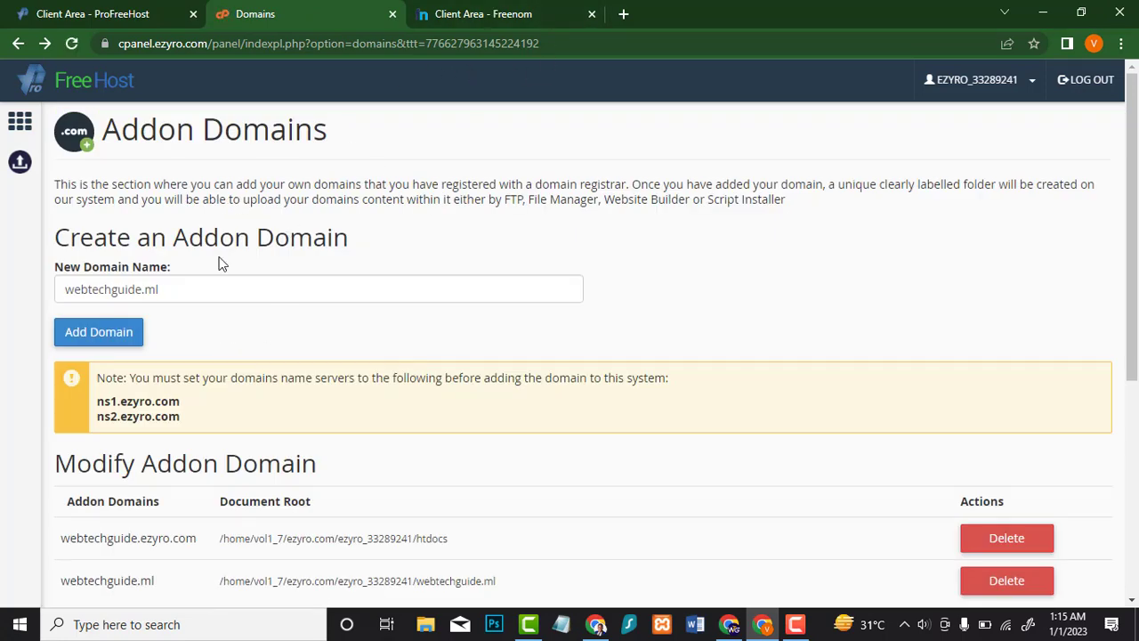
{"action": "left_click", "coordinate": [560, 11]}
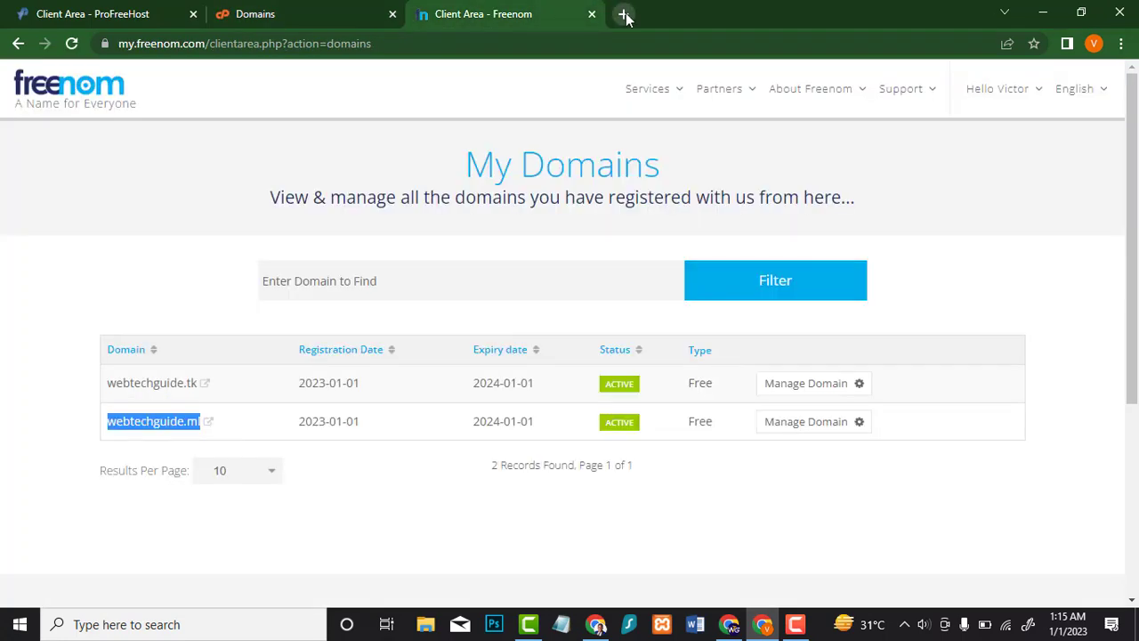
Step: Load cloudflare.com in a new tab and start the Get Started Free sign-up
{"action": "left_click", "coordinate": [623, 14]}
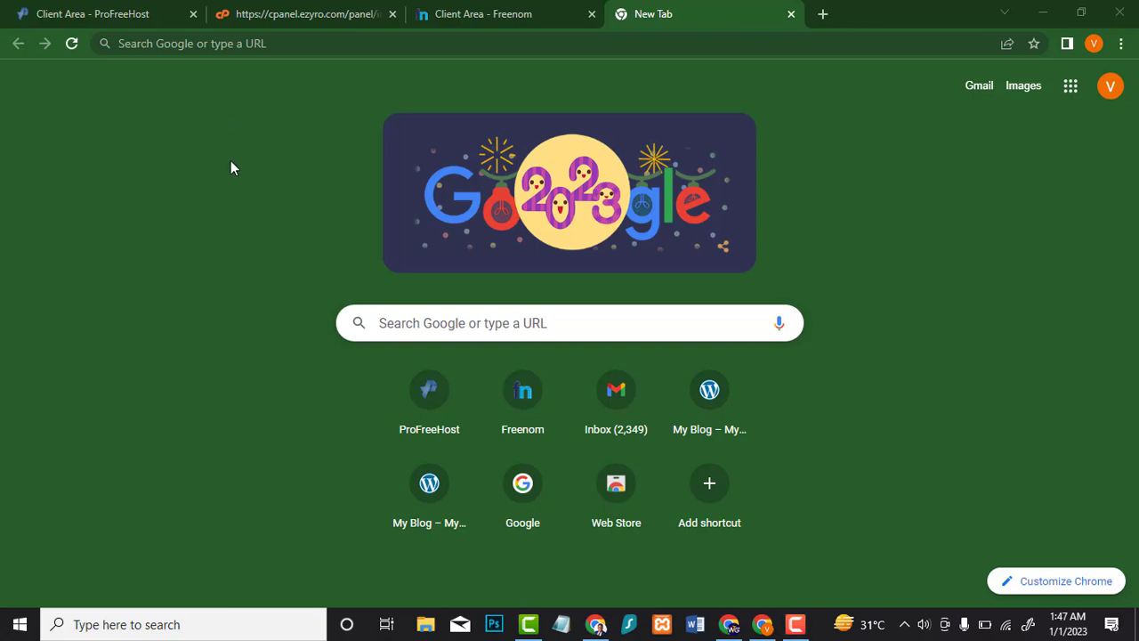
{"action": "left_click", "coordinate": [306, 44]}
{"action": "type", "text": "clo"}
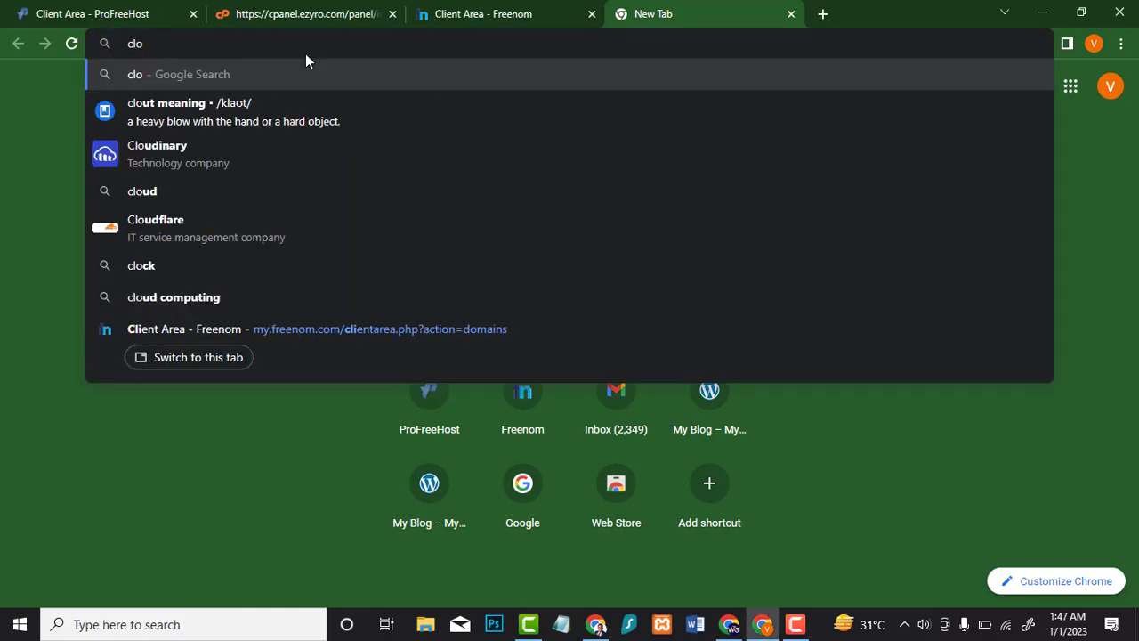
{"action": "type", "text": "udfla"}
{"action": "type", "text": "re"}
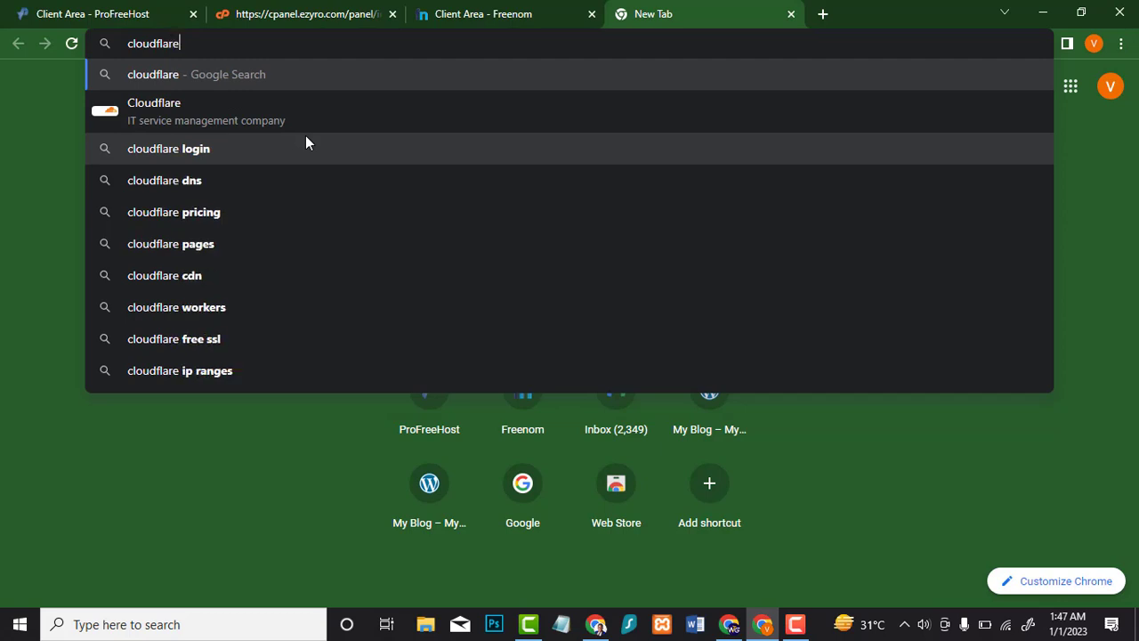
{"action": "type", "text": ".com"}
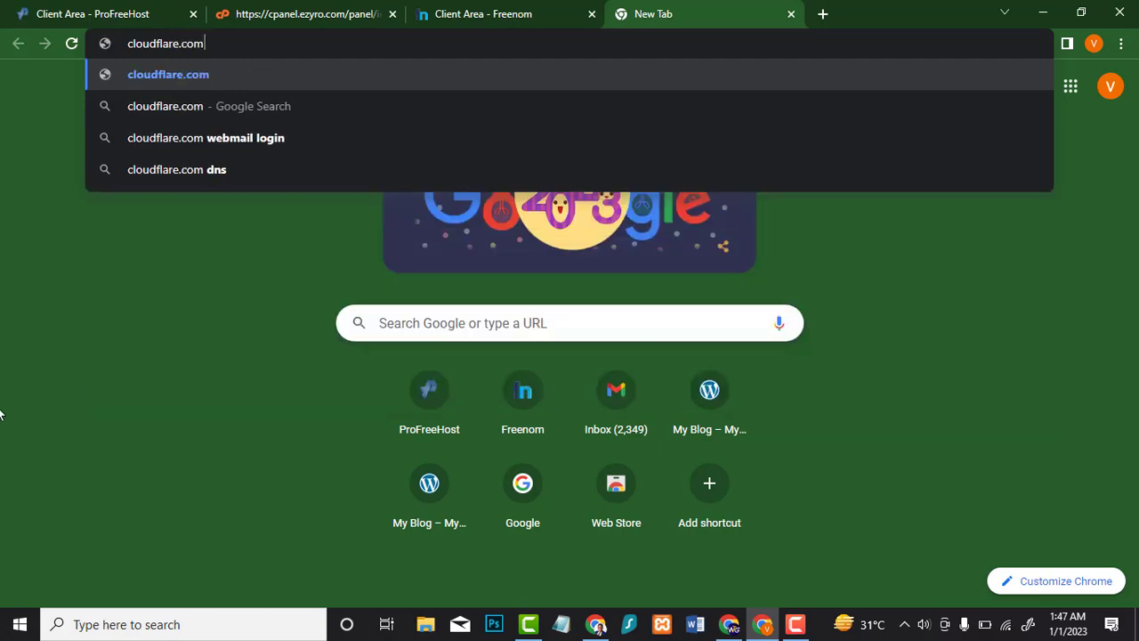
{"action": "key", "text": "Return"}
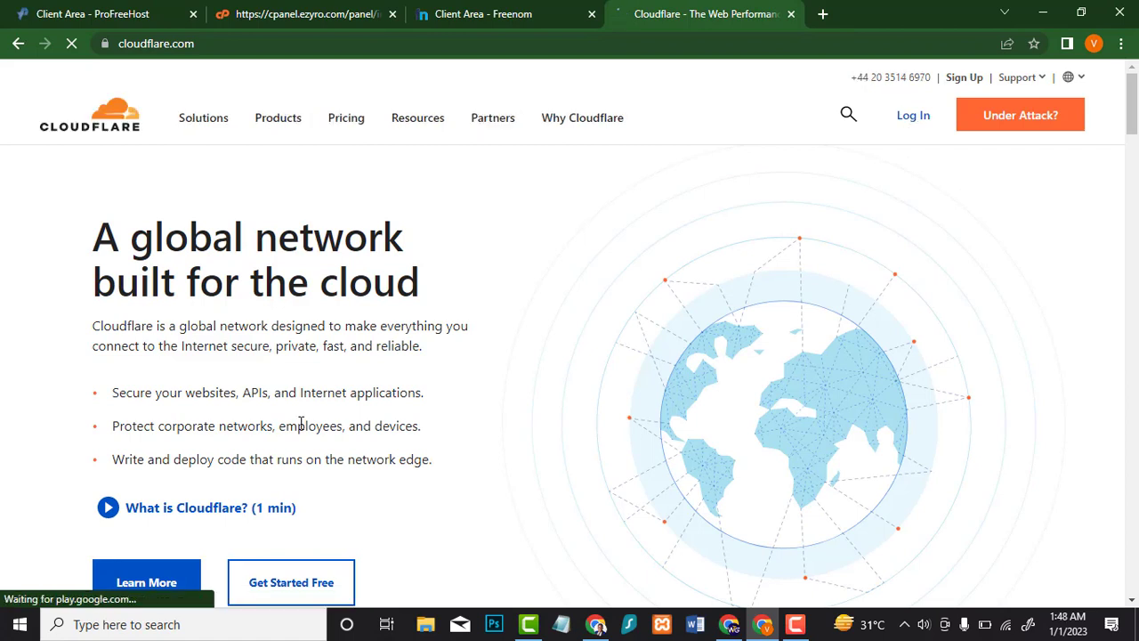
{"action": "left_click", "coordinate": [322, 582]}
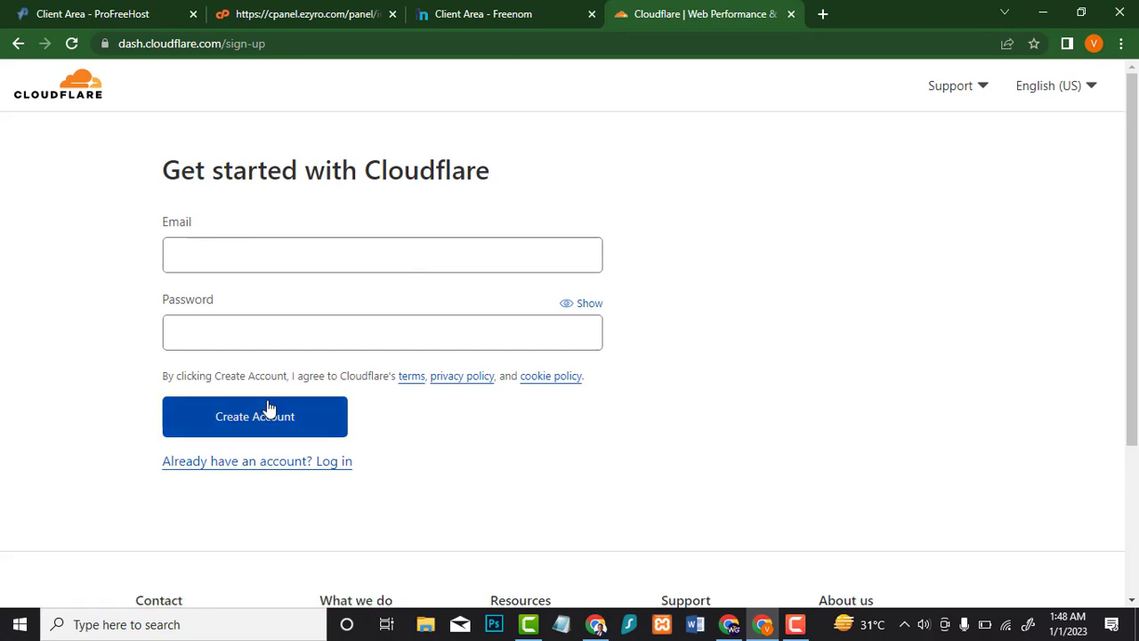
Step: Create the Cloudflare account with the user's e-mail and a password, saving it in Chrome
{"action": "left_click", "coordinate": [369, 258]}
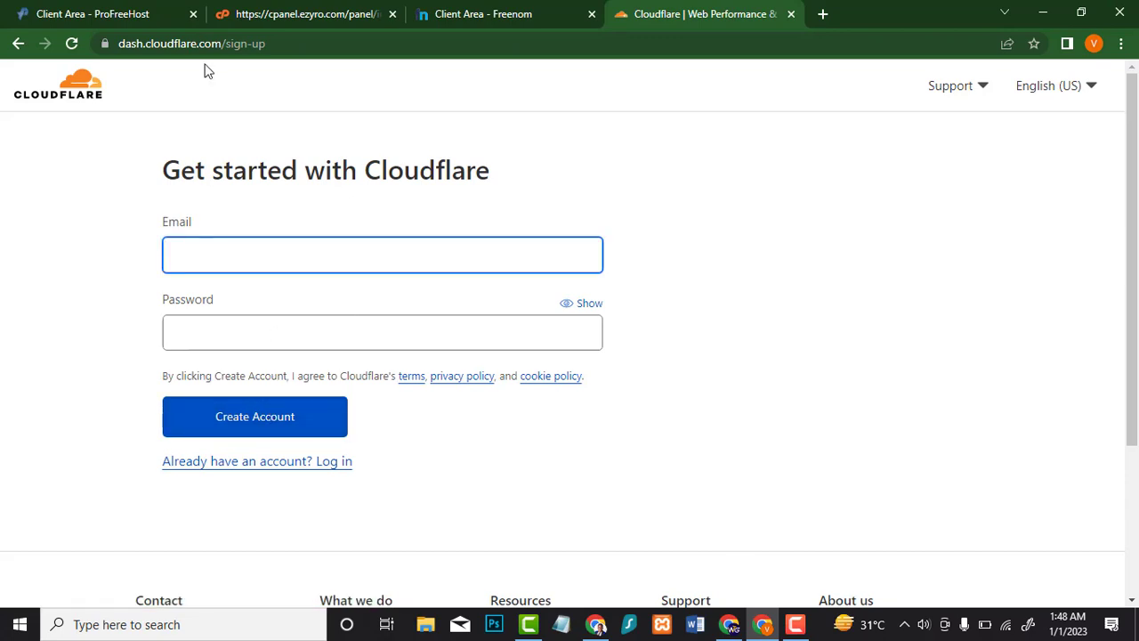
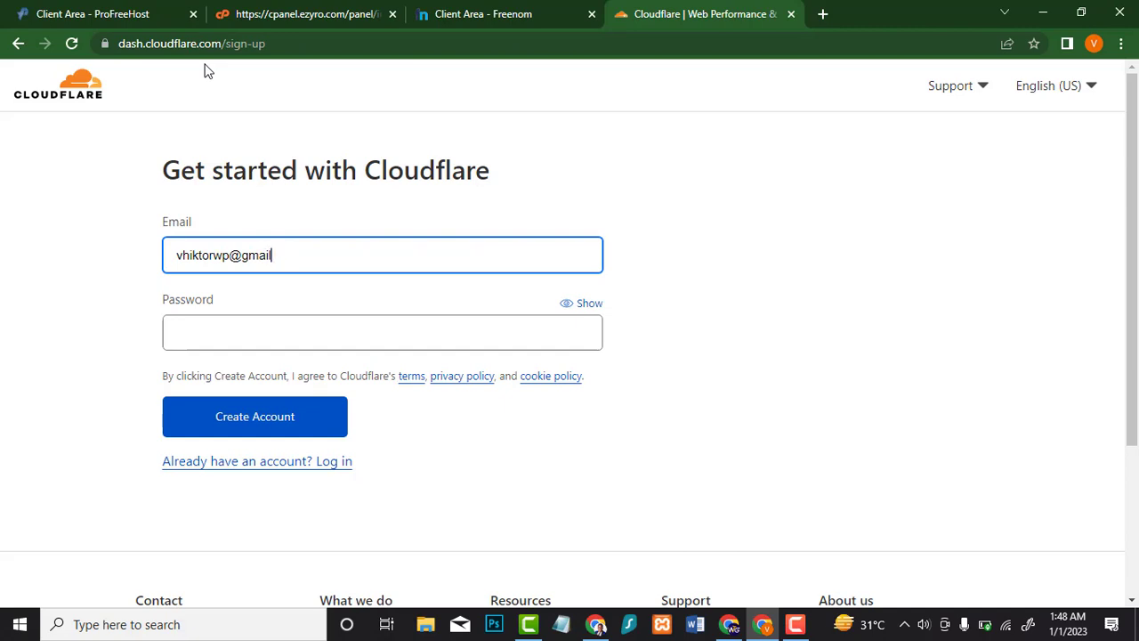
{"action": "left_click", "coordinate": [234, 331]}
{"action": "key", "text": "ctrl+v"}
{"action": "left_click", "coordinate": [240, 547]}
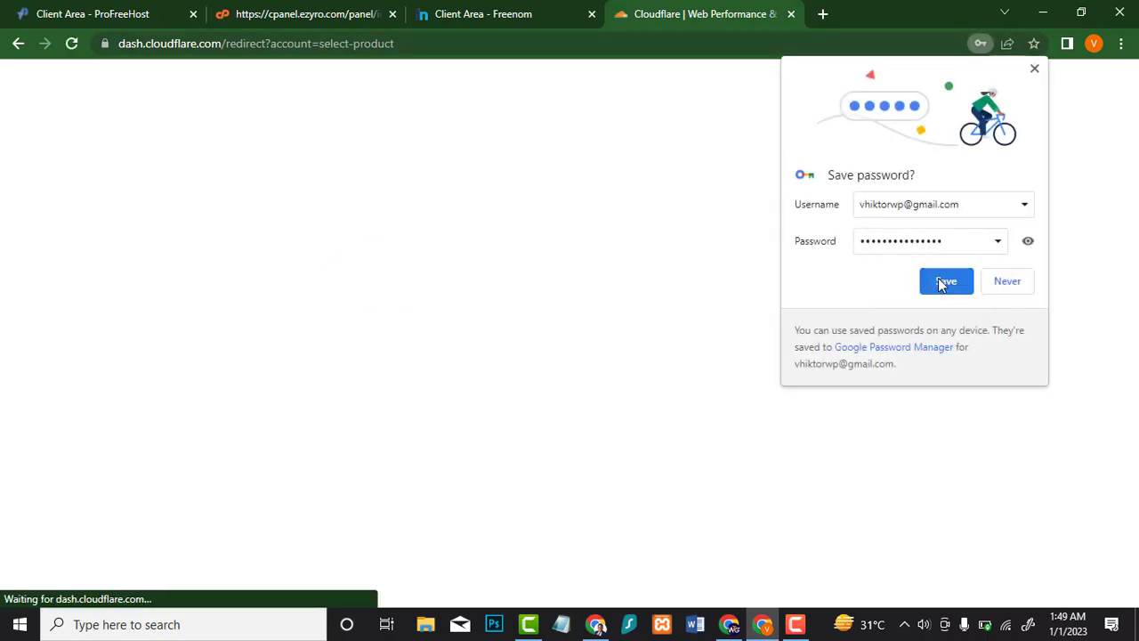
{"action": "left_click", "coordinate": [944, 285]}
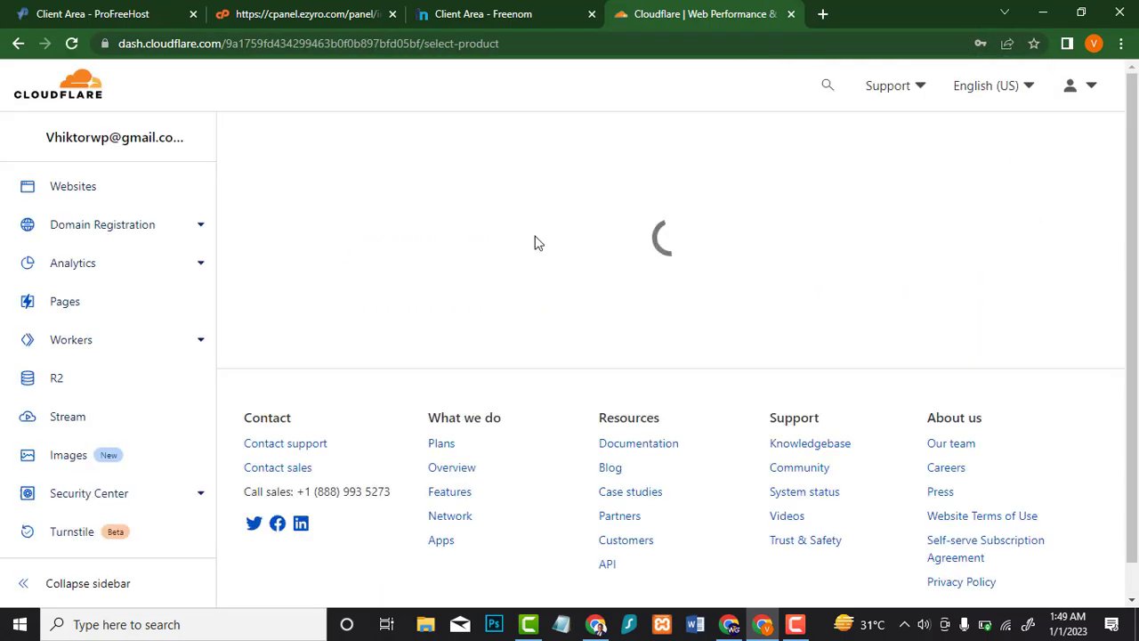
Step: Load gmail.com in a new tab
{"action": "left_click", "coordinate": [826, 14]}
{"action": "type", "text": "gm"}
{"action": "key", "text": "Return"}
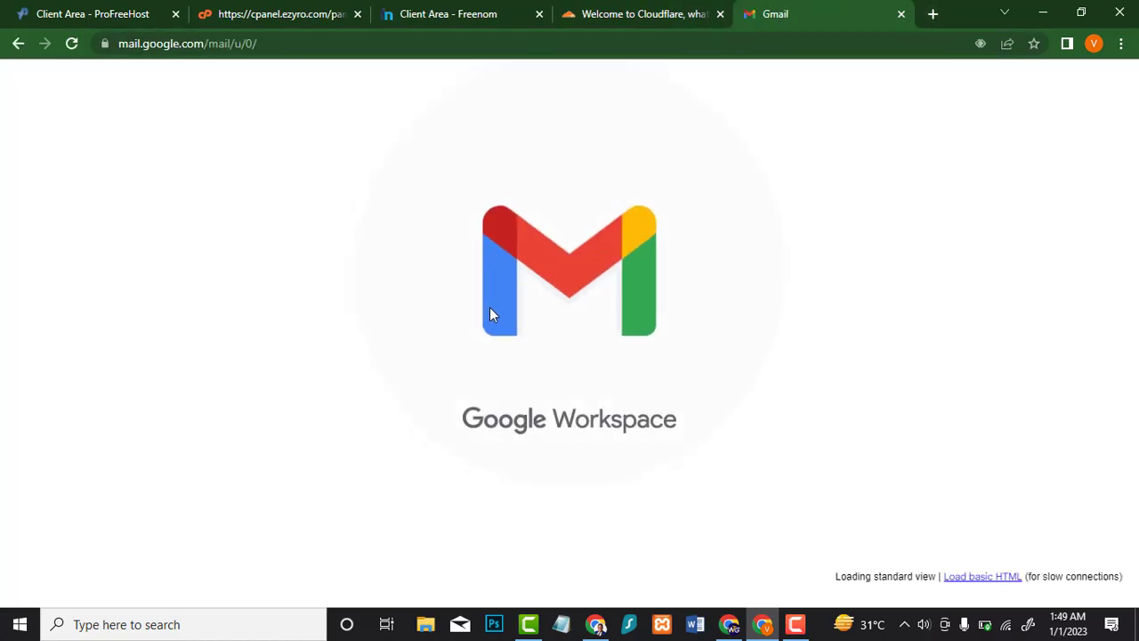
Step: Open Cloudflare's 'Please verify your email address' message, follow the link, and continue to the dashboard
{"action": "left_click", "coordinate": [552, 221]}
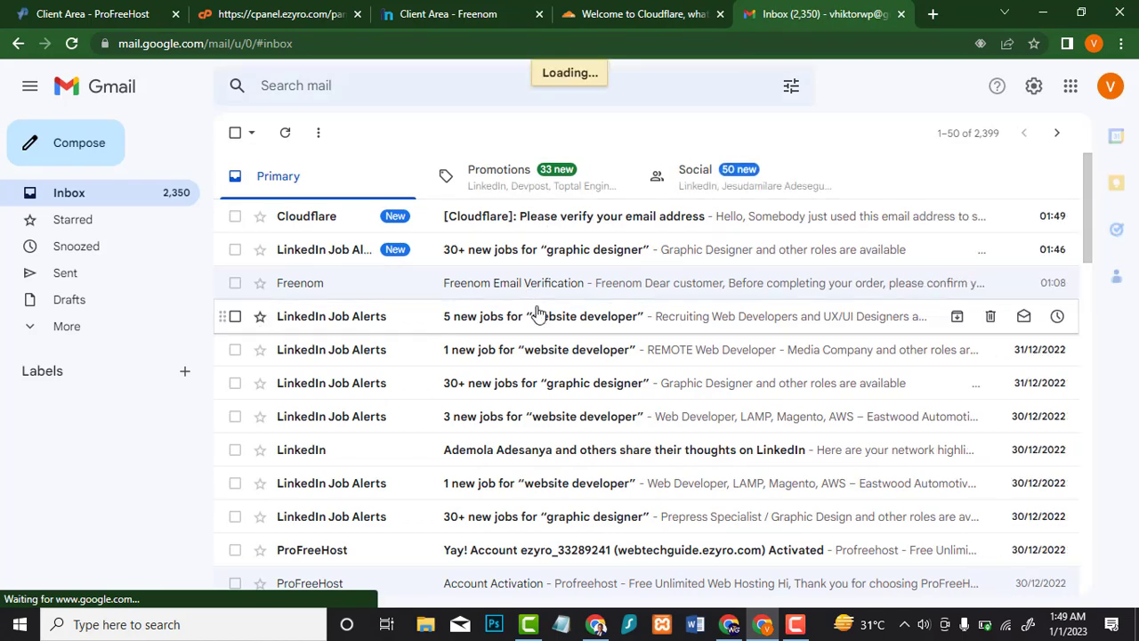
{"action": "left_click", "coordinate": [468, 371]}
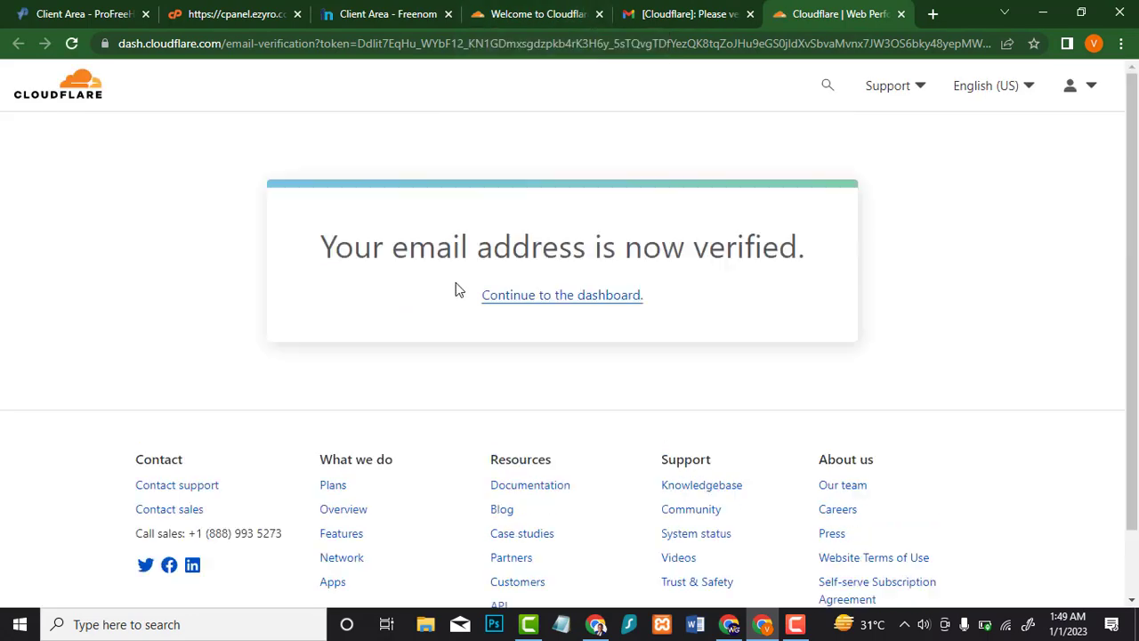
{"action": "left_click", "coordinate": [505, 296]}
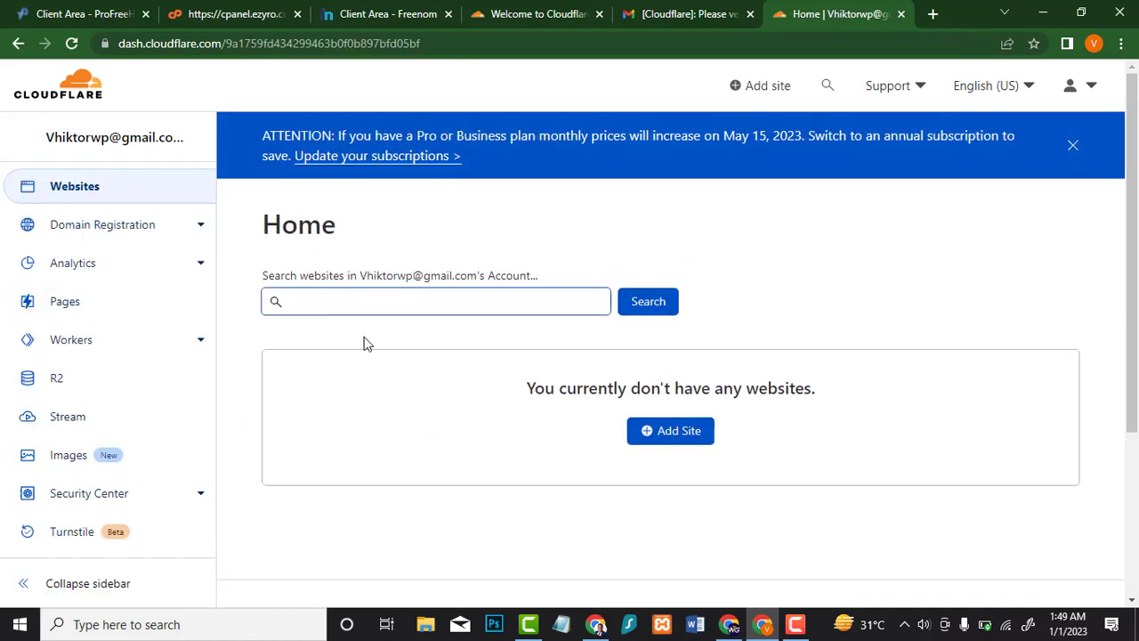
Step: Copy webtechguide.ml from Freenom and add it as a new Cloudflare site
{"action": "left_click", "coordinate": [681, 436]}
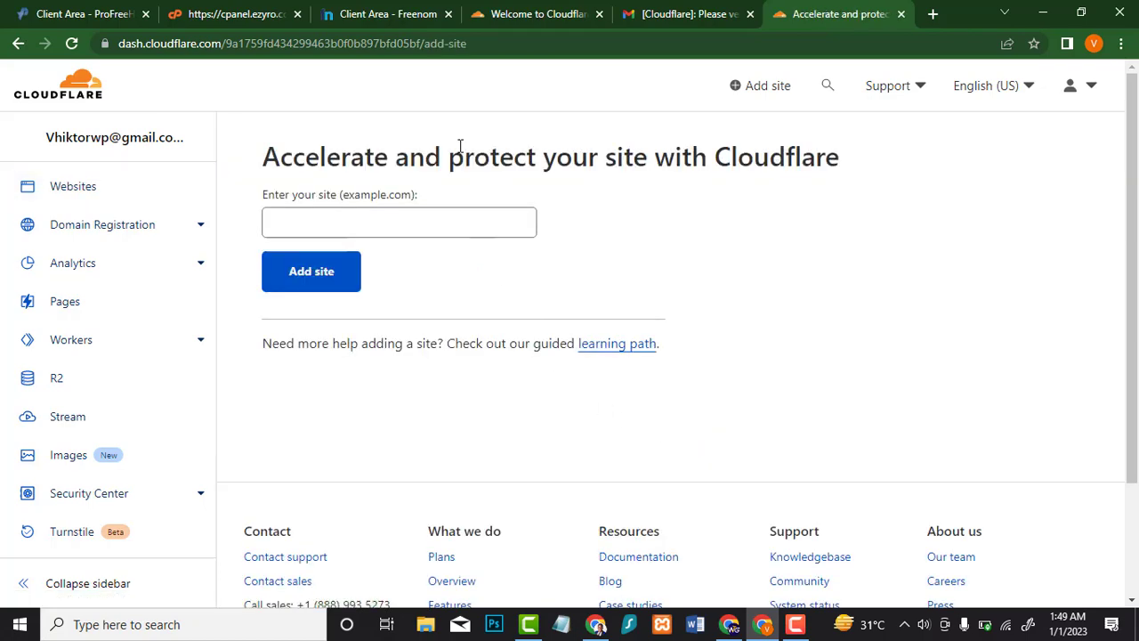
{"action": "left_click", "coordinate": [391, 12]}
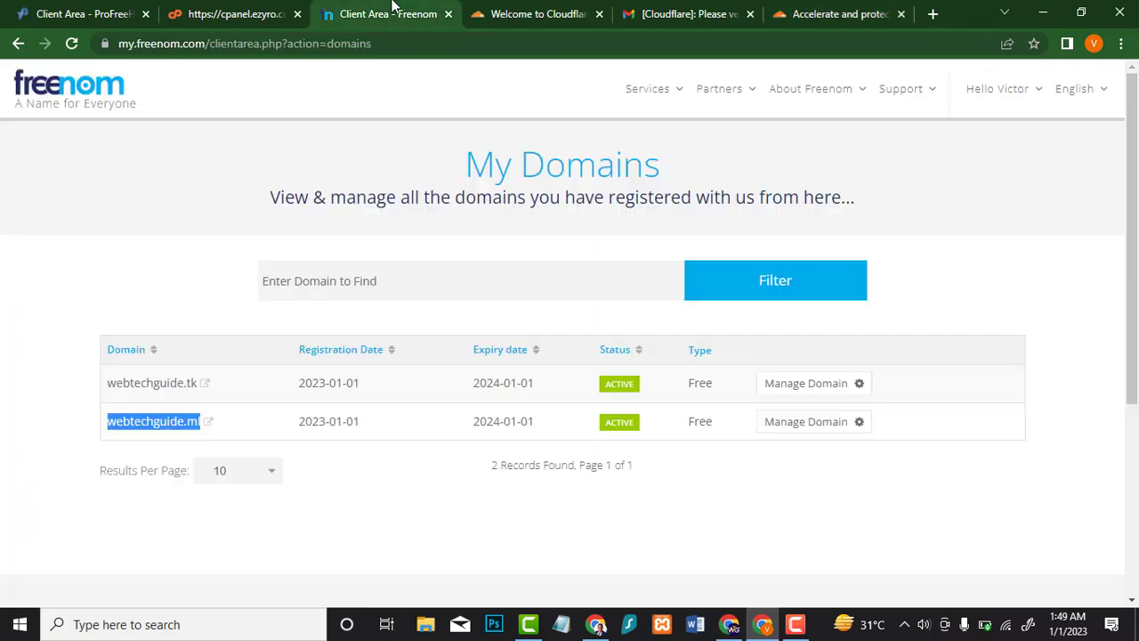
{"action": "right_click", "coordinate": [179, 419]}
{"action": "left_click", "coordinate": [260, 345]}
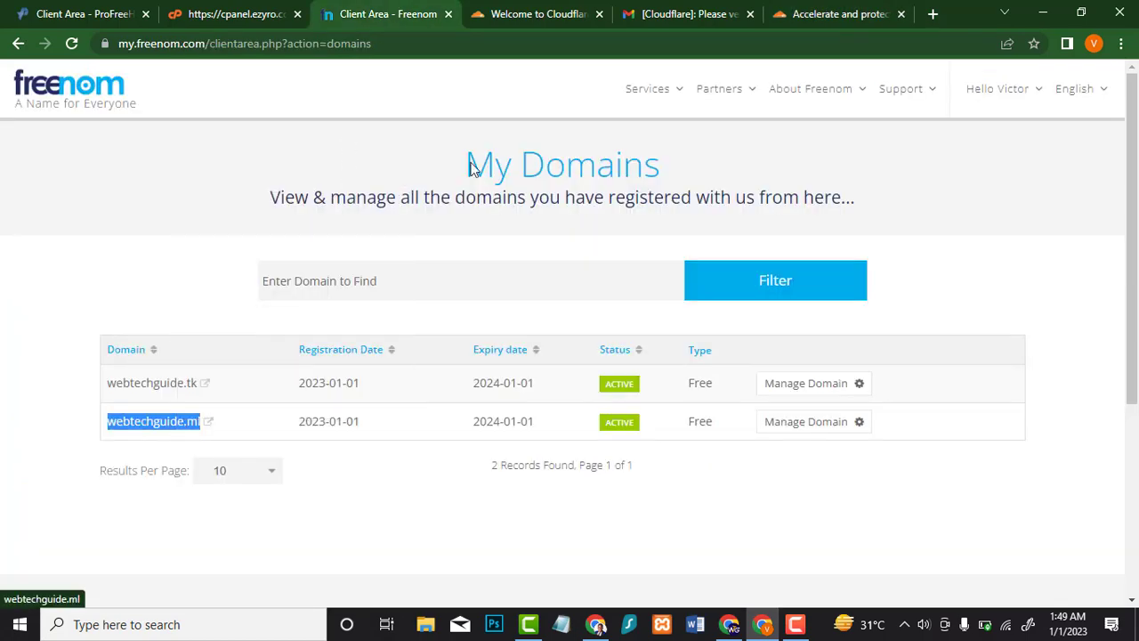
{"action": "left_click", "coordinate": [835, 14]}
{"action": "left_click", "coordinate": [325, 228]}
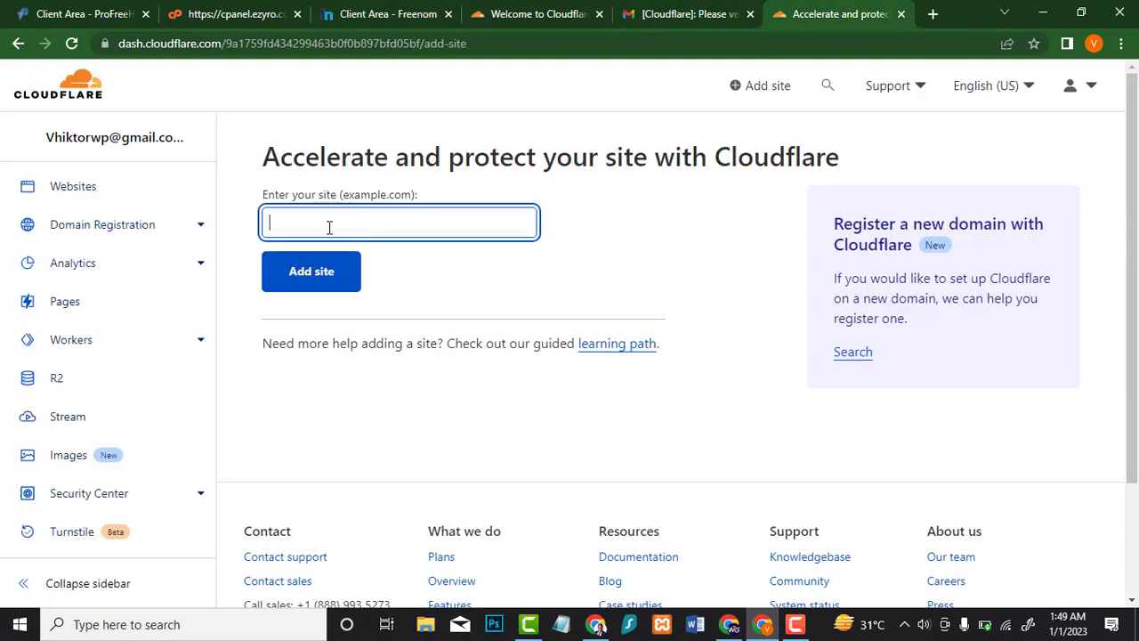
{"action": "key", "text": "ctrl+v"}
{"action": "left_click", "coordinate": [316, 272]}
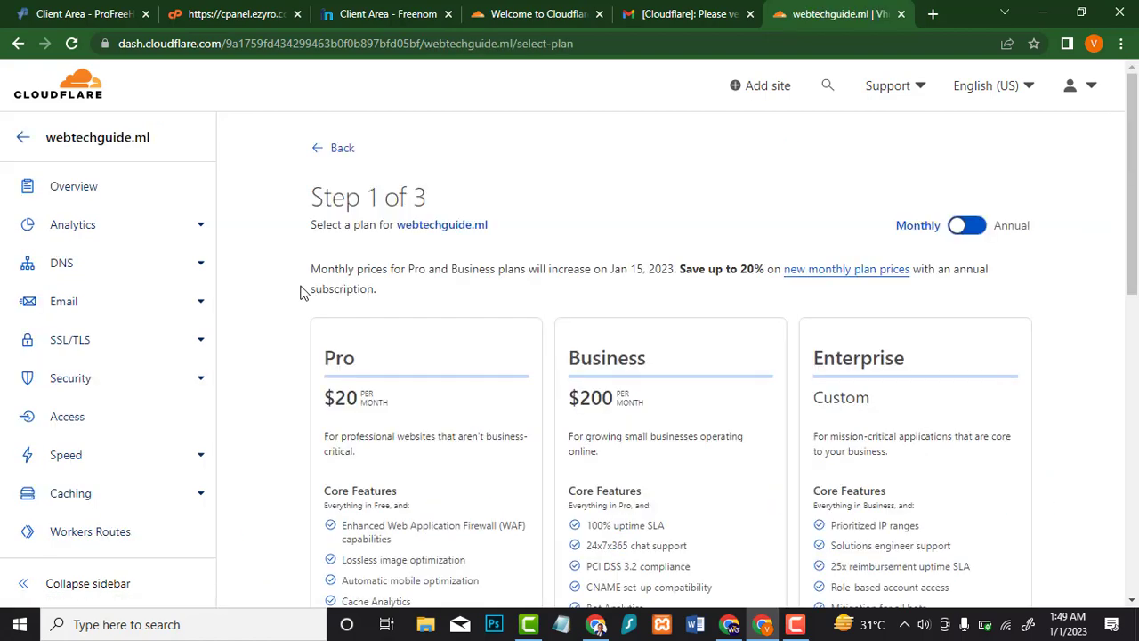
Step: Select the Free plan and continue to the DNS records review
{"action": "scroll", "coordinate": [414, 285], "scroll_direction": "down", "scroll_amount": 6}
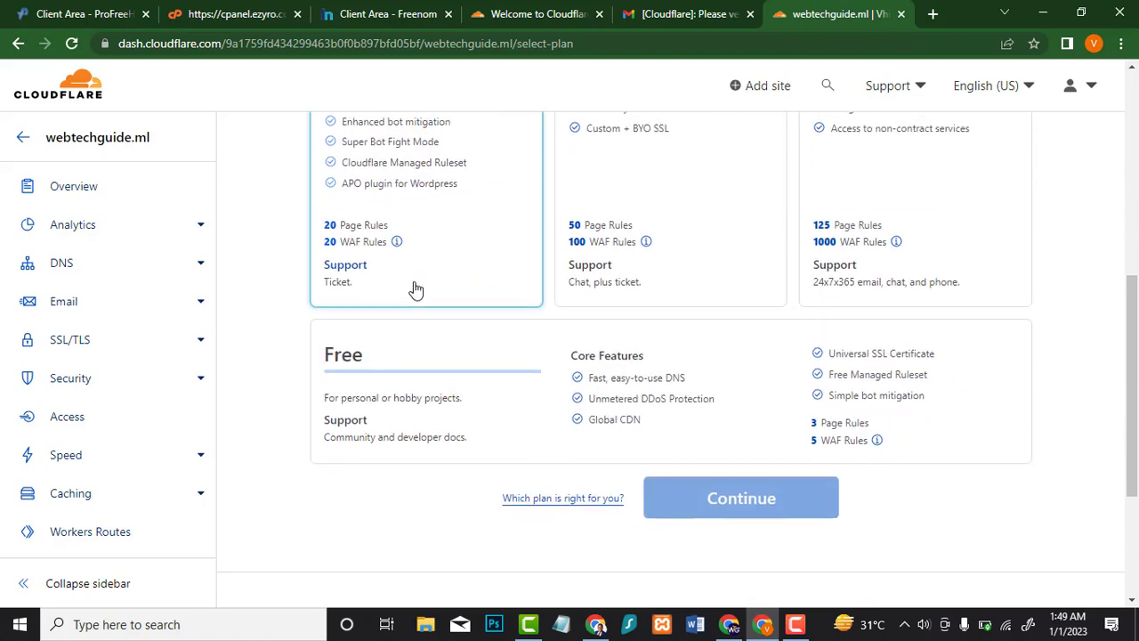
{"action": "left_click", "coordinate": [628, 324]}
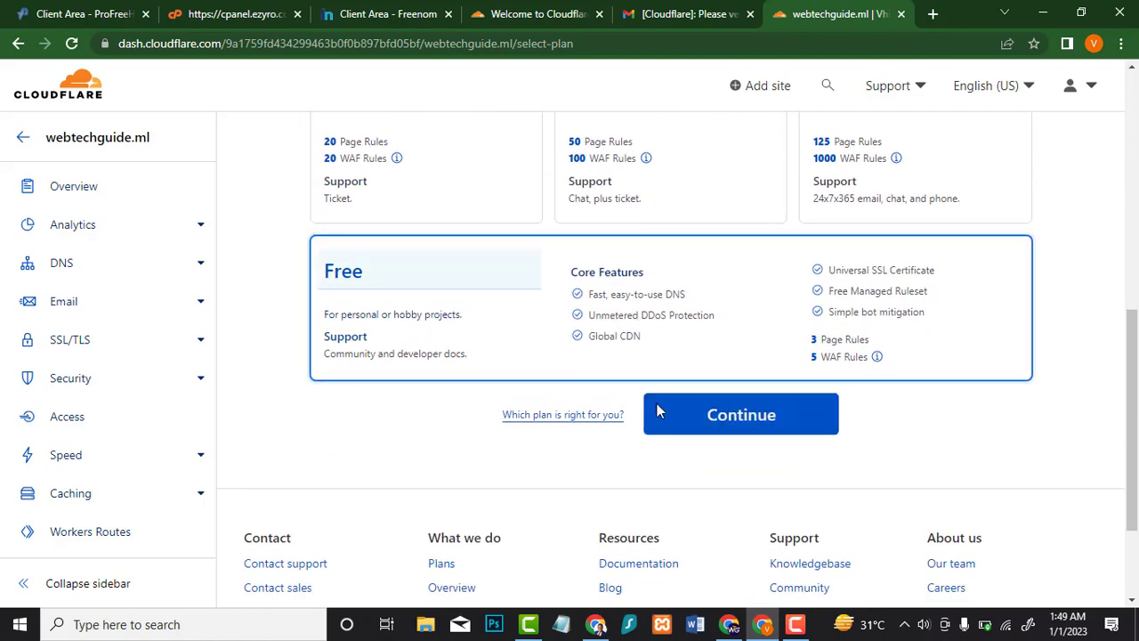
{"action": "left_click", "coordinate": [694, 423]}
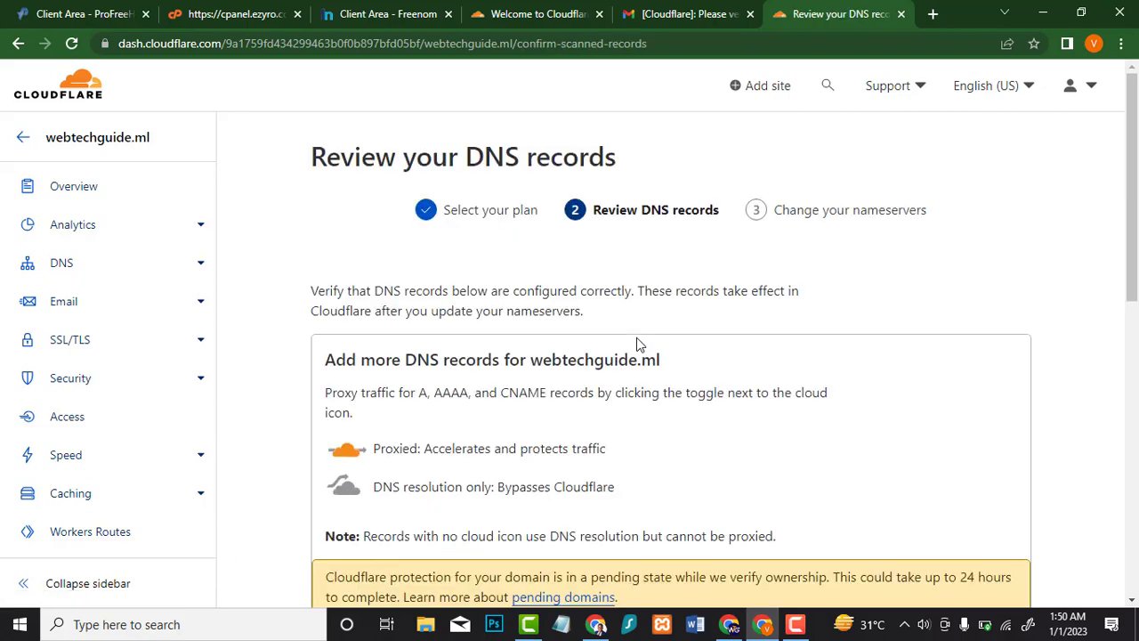
Step: Accept the scanned DNS records and copy the first nameserver, aron.ns.cloudflare.com
{"action": "scroll", "coordinate": [636, 342], "scroll_direction": "down", "scroll_amount": 4}
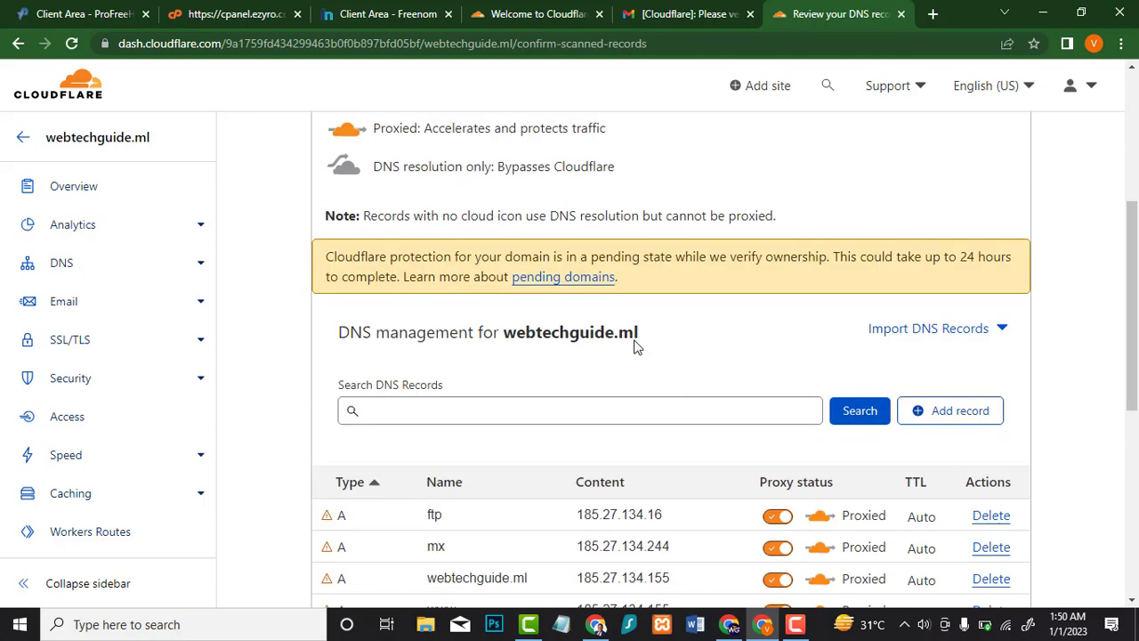
{"action": "scroll", "coordinate": [591, 378], "scroll_direction": "down", "scroll_amount": 4}
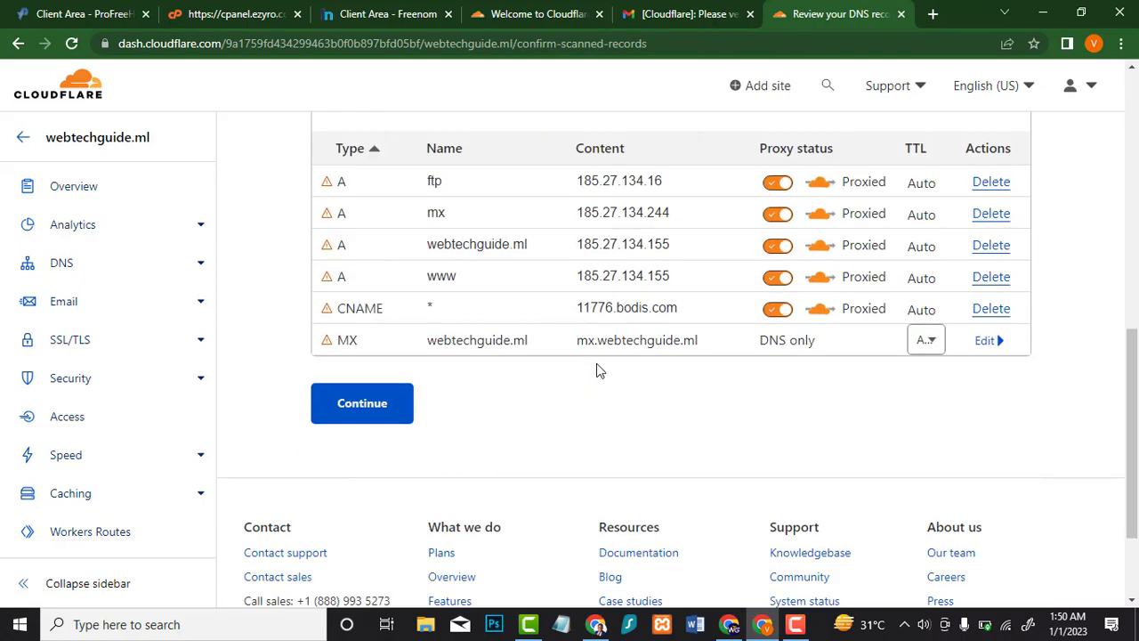
{"action": "left_click", "coordinate": [369, 411]}
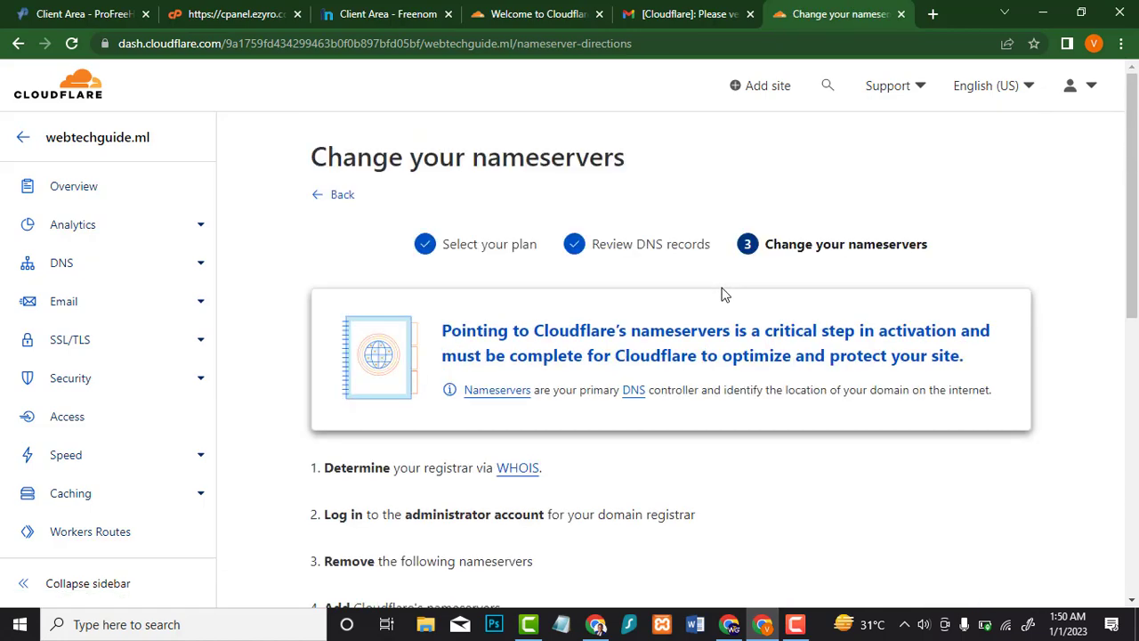
{"action": "scroll", "coordinate": [676, 302], "scroll_direction": "down", "scroll_amount": 3}
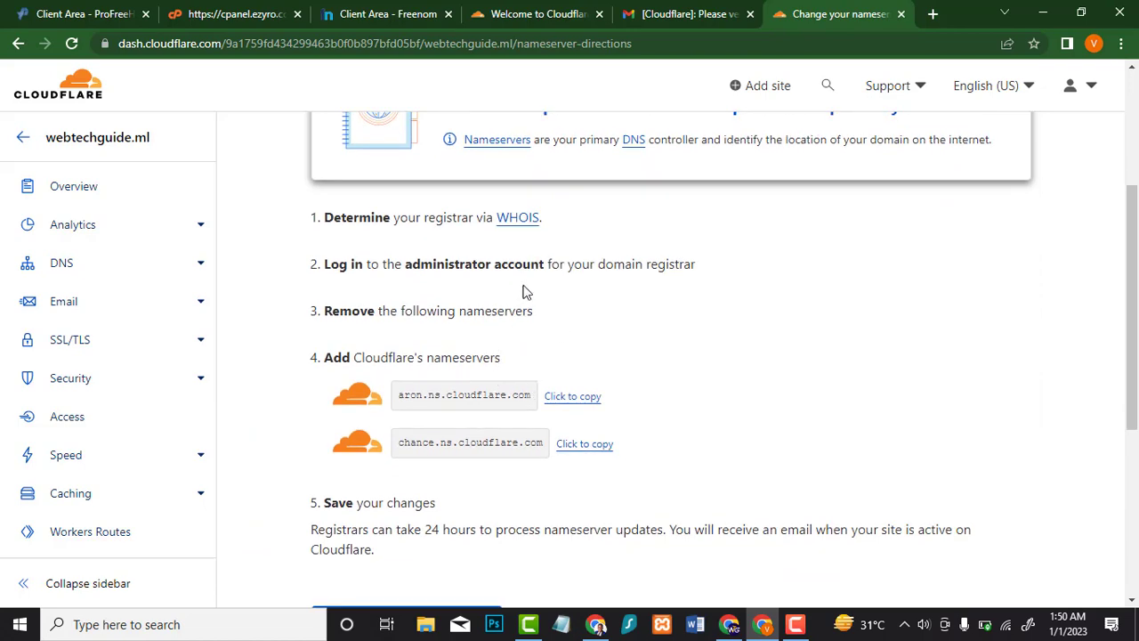
{"action": "scroll", "coordinate": [526, 258], "scroll_direction": "up", "scroll_amount": 1}
{"action": "scroll", "coordinate": [533, 313], "scroll_direction": "down", "scroll_amount": 1}
{"action": "left_click", "coordinate": [572, 397]}
{"action": "left_click", "coordinate": [385, 7]}
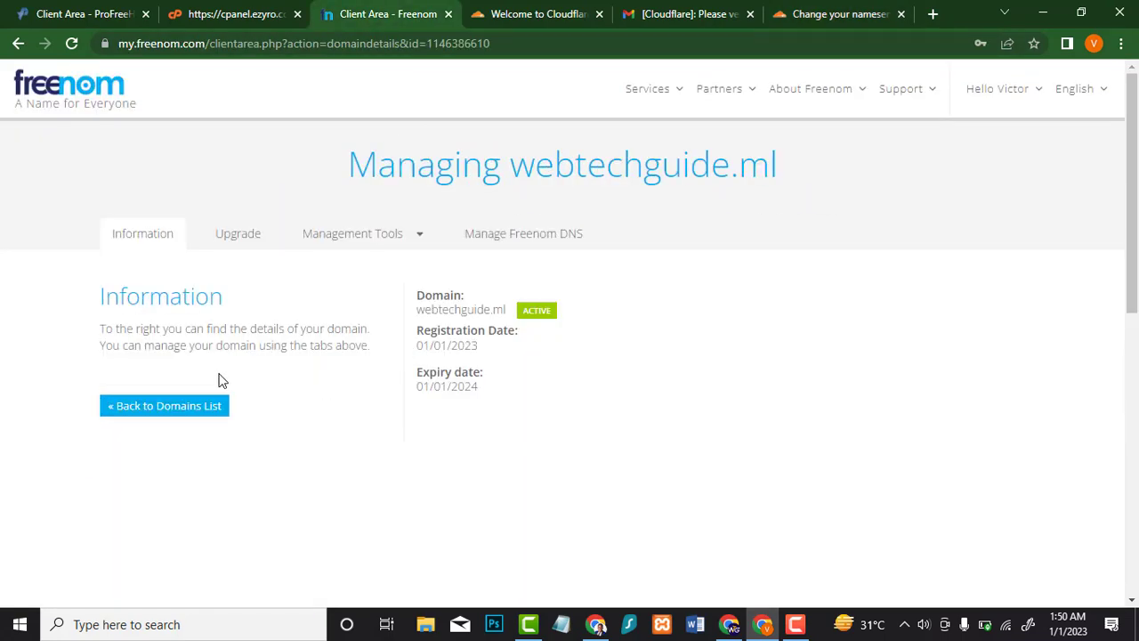
Step: Replace Freenom's Nameserver 1 for webtechguide.ml with aron.ns.cloudflare.com
{"action": "left_click", "coordinate": [331, 237]}
{"action": "left_click", "coordinate": [333, 274]}
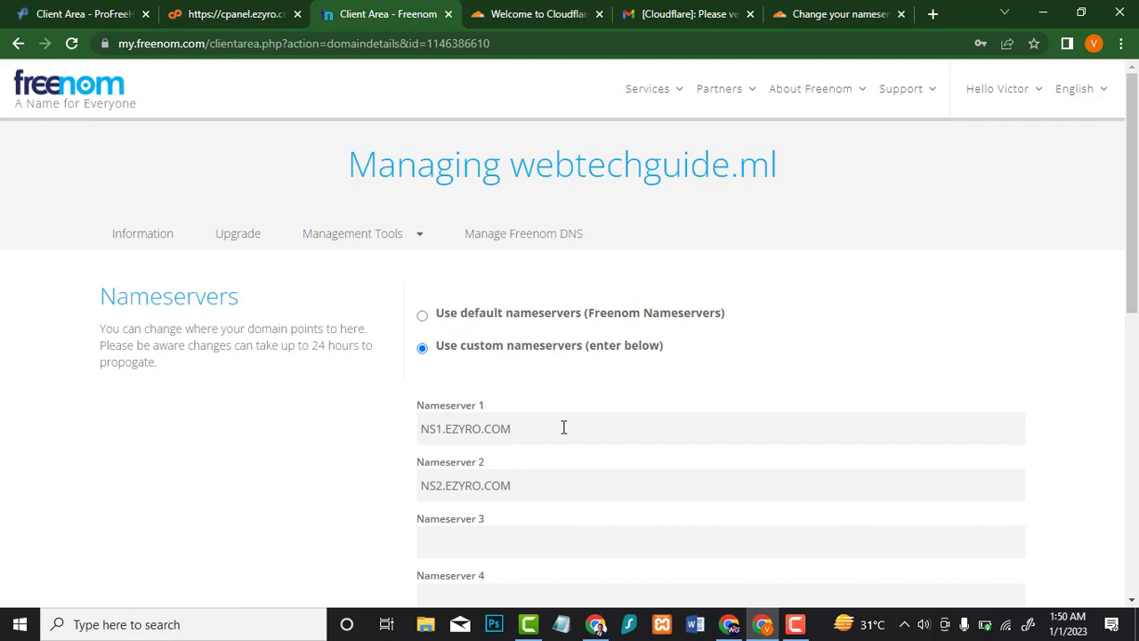
{"action": "key", "text": "ctrl+a"}
{"action": "key", "text": "ctrl+v"}
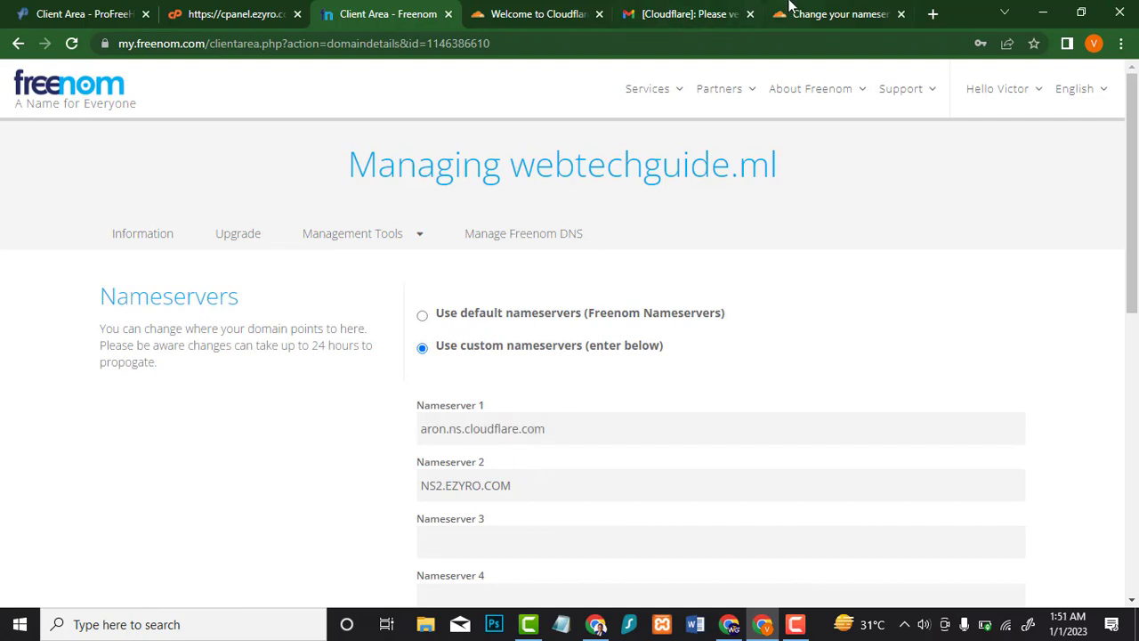
Step: Put chance.ns.cloudflare.com into Nameserver 2 and save the nameserver change
{"action": "left_click", "coordinate": [794, 10]}
{"action": "left_click", "coordinate": [578, 445]}
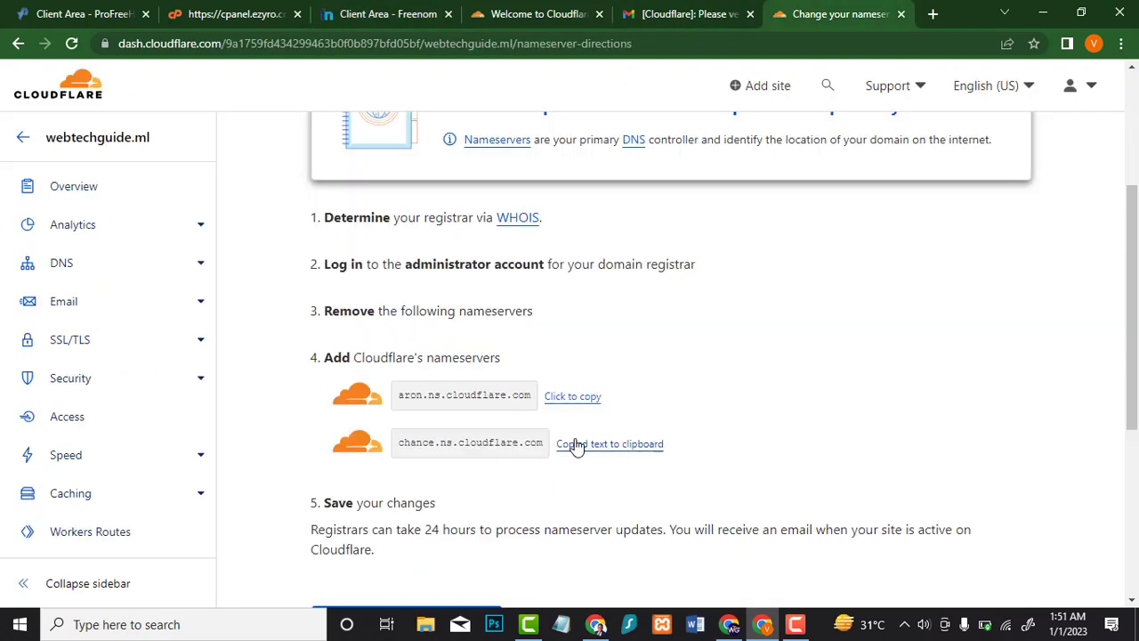
{"action": "left_click", "coordinate": [370, 14]}
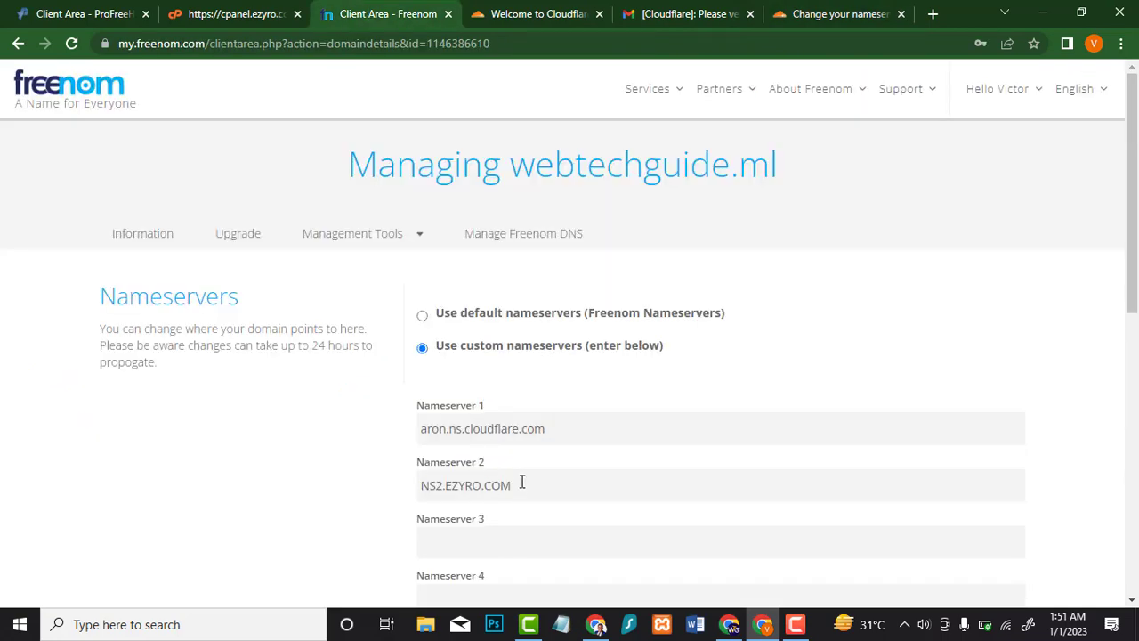
{"action": "left_click", "coordinate": [523, 482]}
{"action": "key", "text": "ctrl+a"}
{"action": "key", "text": "ctrl+v"}
{"action": "scroll", "coordinate": [516, 472], "scroll_direction": "down", "scroll_amount": 5}
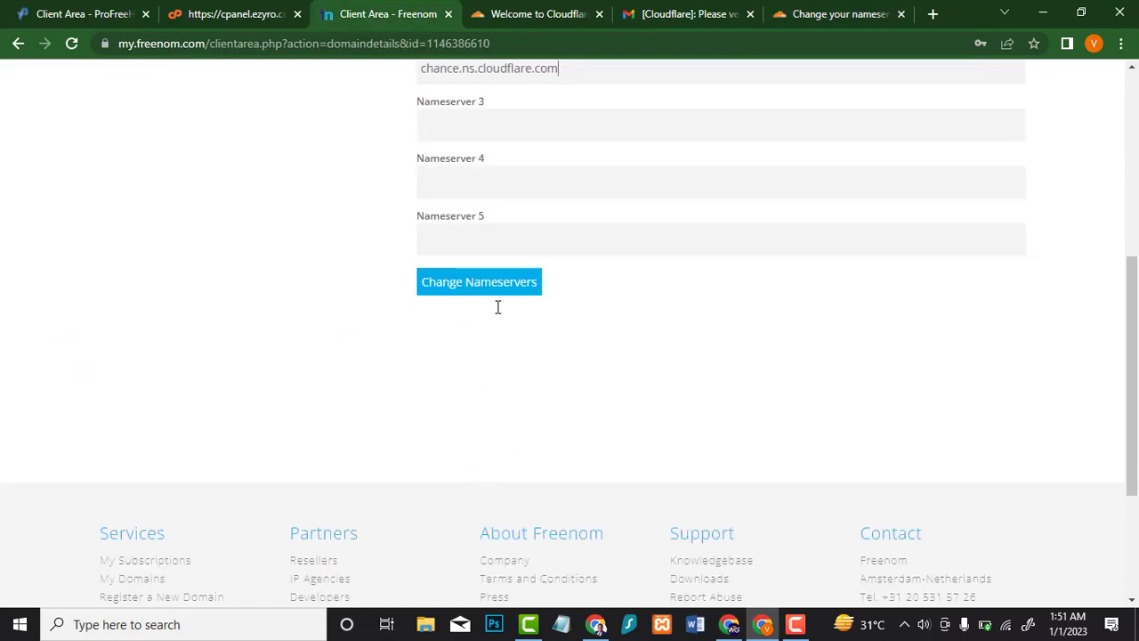
{"action": "left_click", "coordinate": [508, 282]}
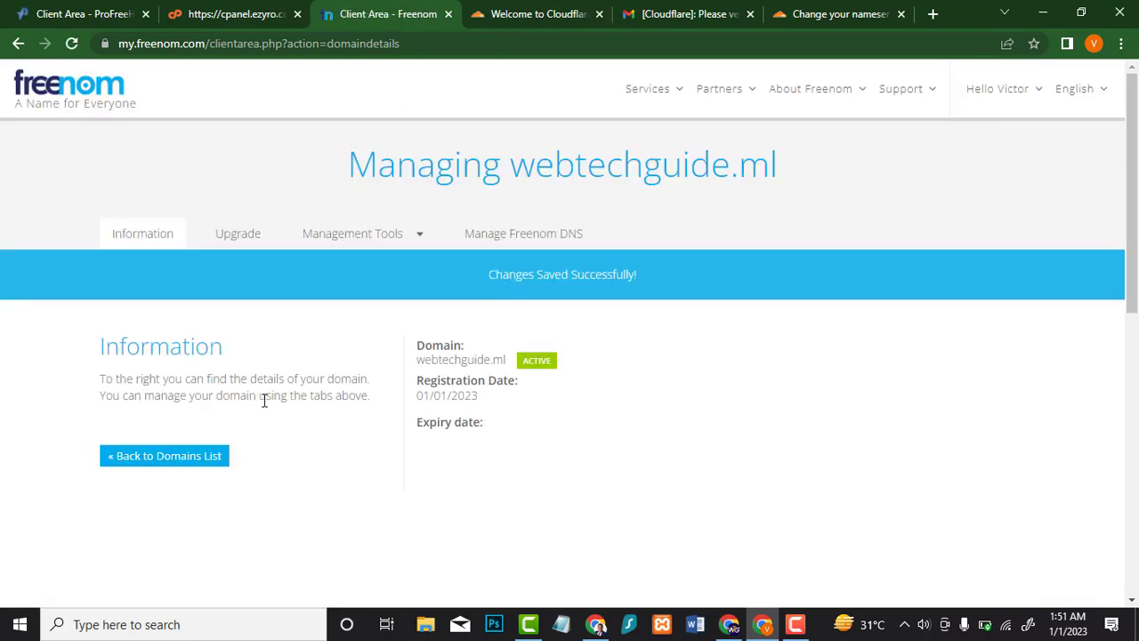
{"action": "left_click", "coordinate": [810, 11]}
{"action": "scroll", "coordinate": [525, 382], "scroll_direction": "down", "scroll_amount": 2}
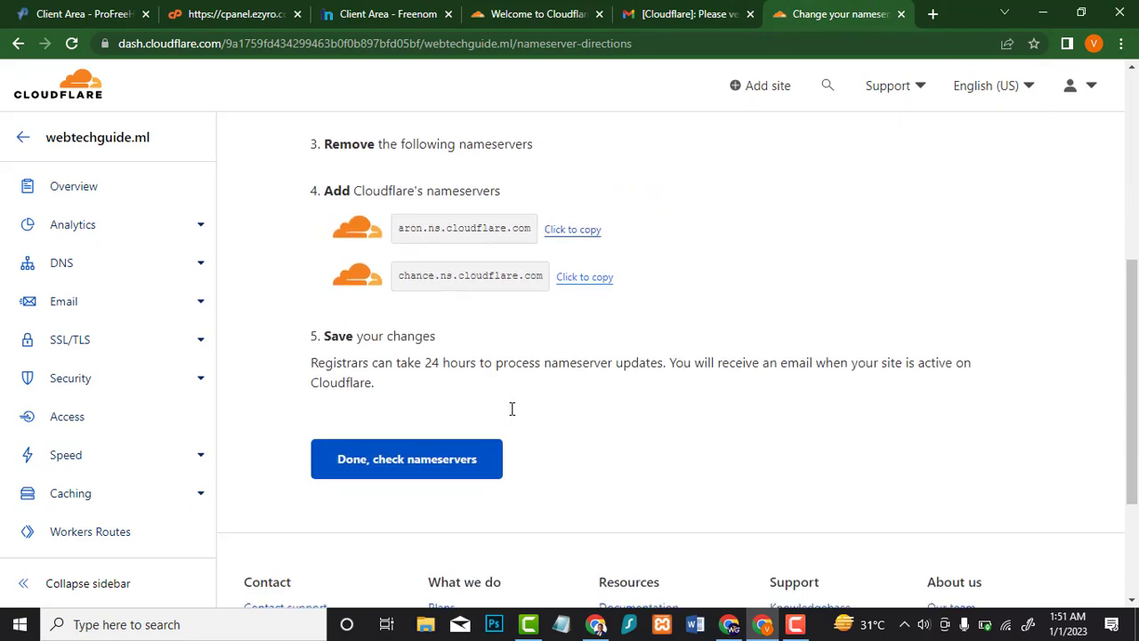
Step: Confirm the nameservers, start the Quick Start Guide, and save Automatic HTTPS Rewrites
{"action": "left_click", "coordinate": [459, 452]}
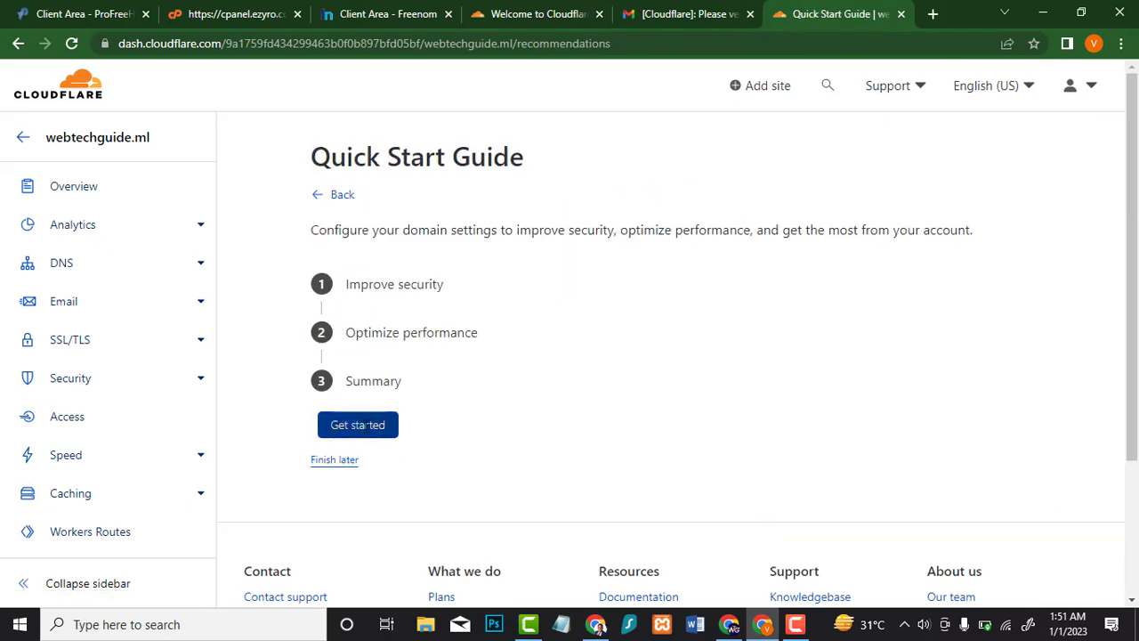
{"action": "left_click", "coordinate": [368, 426]}
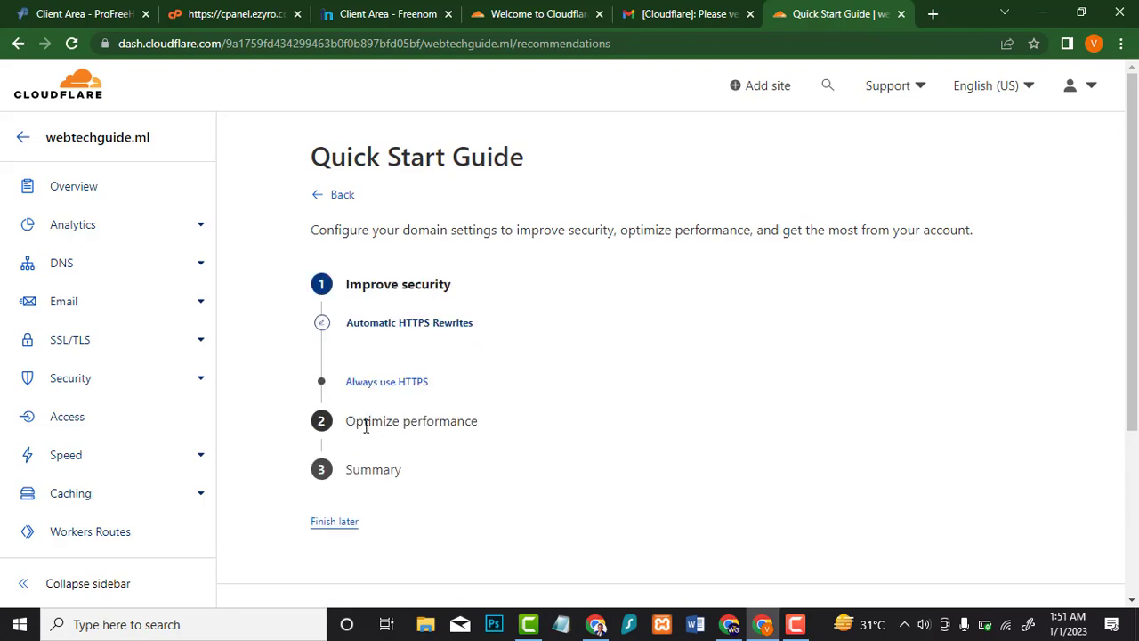
{"action": "scroll", "coordinate": [507, 285], "scroll_direction": "down", "scroll_amount": 1}
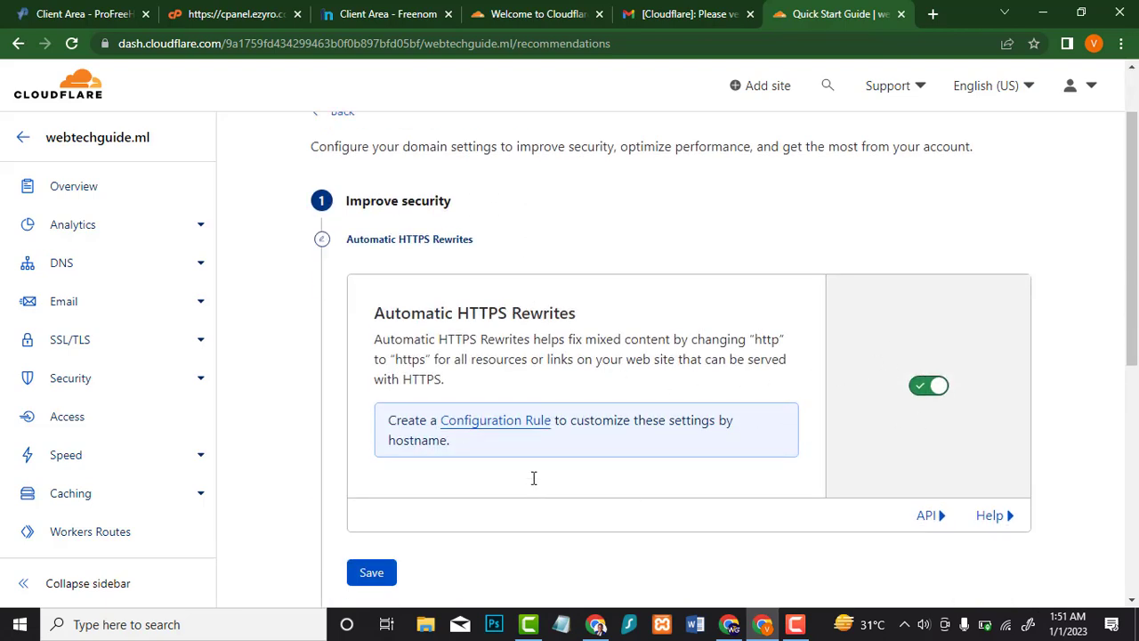
{"action": "scroll", "coordinate": [534, 477], "scroll_direction": "down", "scroll_amount": 2}
{"action": "left_click", "coordinate": [373, 403]}
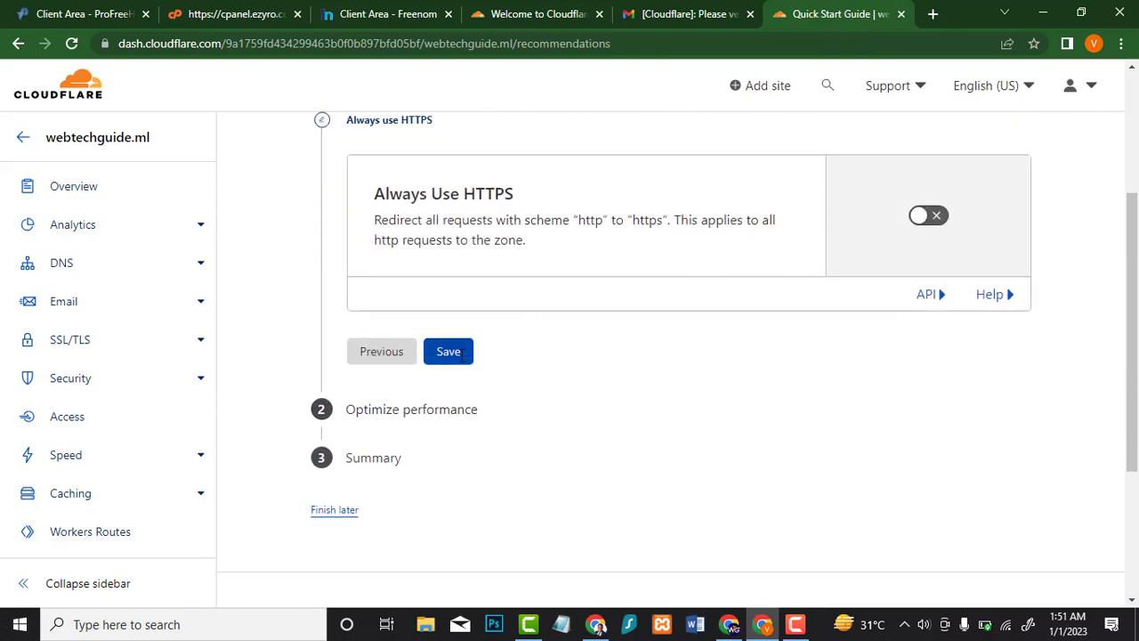
Step: Turn Always Use HTTPS on, save Auto Minify as none and Brotli, then finish the guide
{"action": "scroll", "coordinate": [623, 312], "scroll_direction": "up", "scroll_amount": 1}
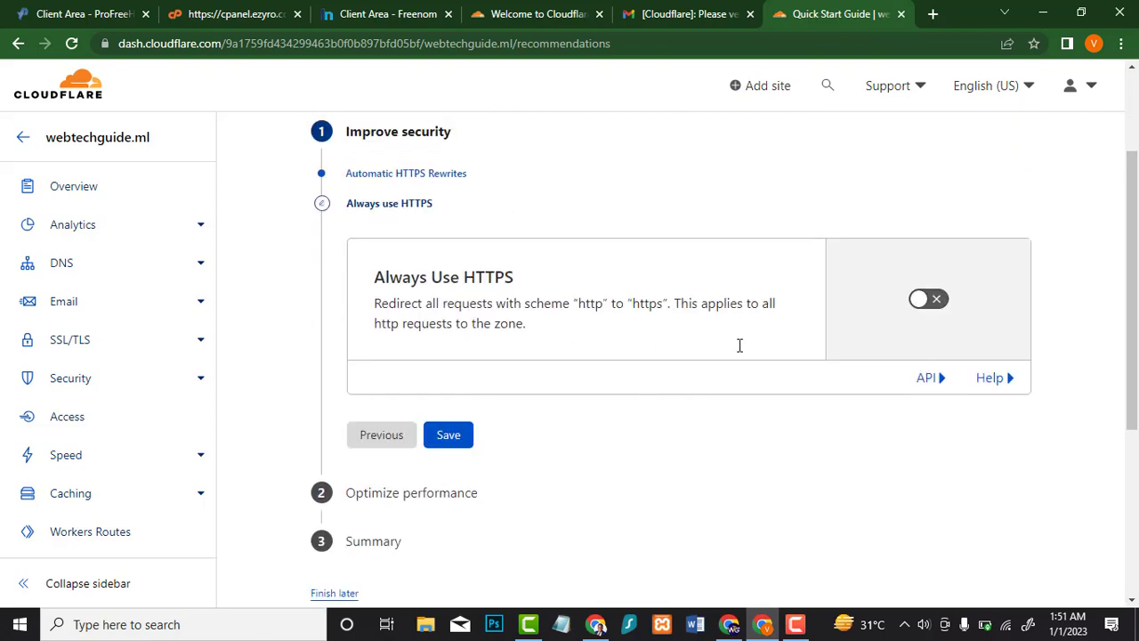
{"action": "left_click", "coordinate": [931, 297]}
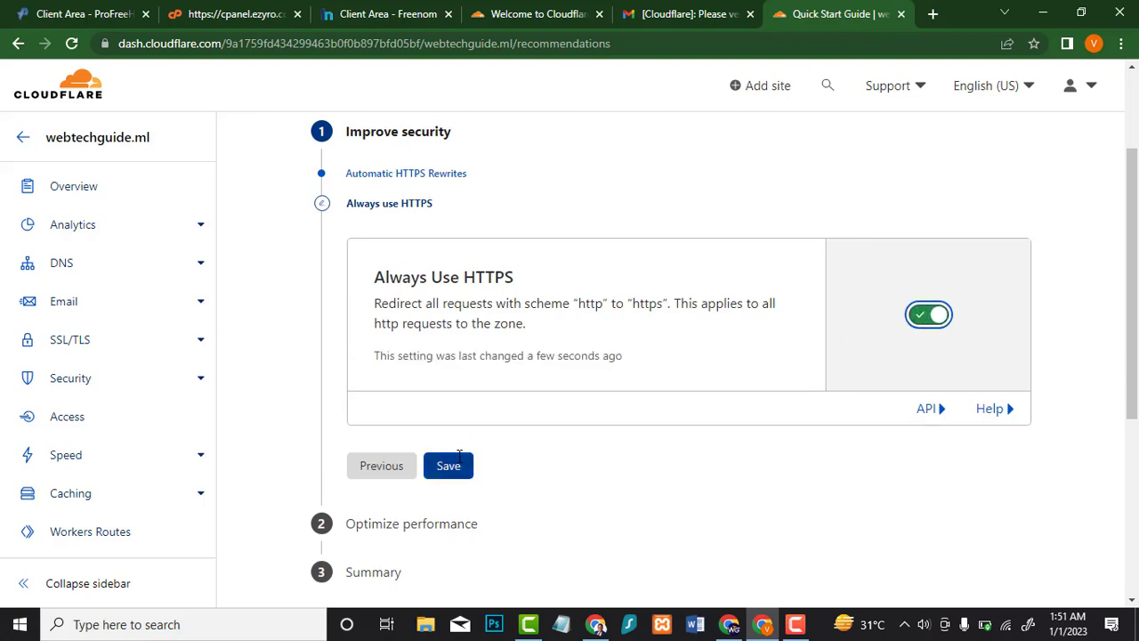
{"action": "left_click", "coordinate": [455, 462]}
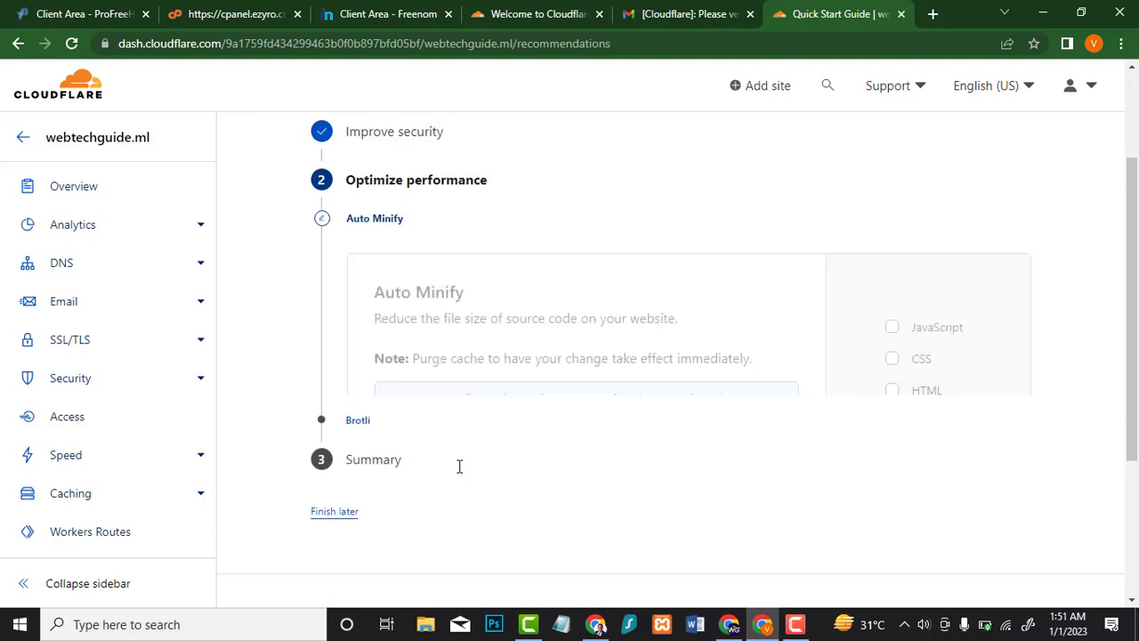
{"action": "scroll", "coordinate": [506, 475], "scroll_direction": "down", "scroll_amount": 4}
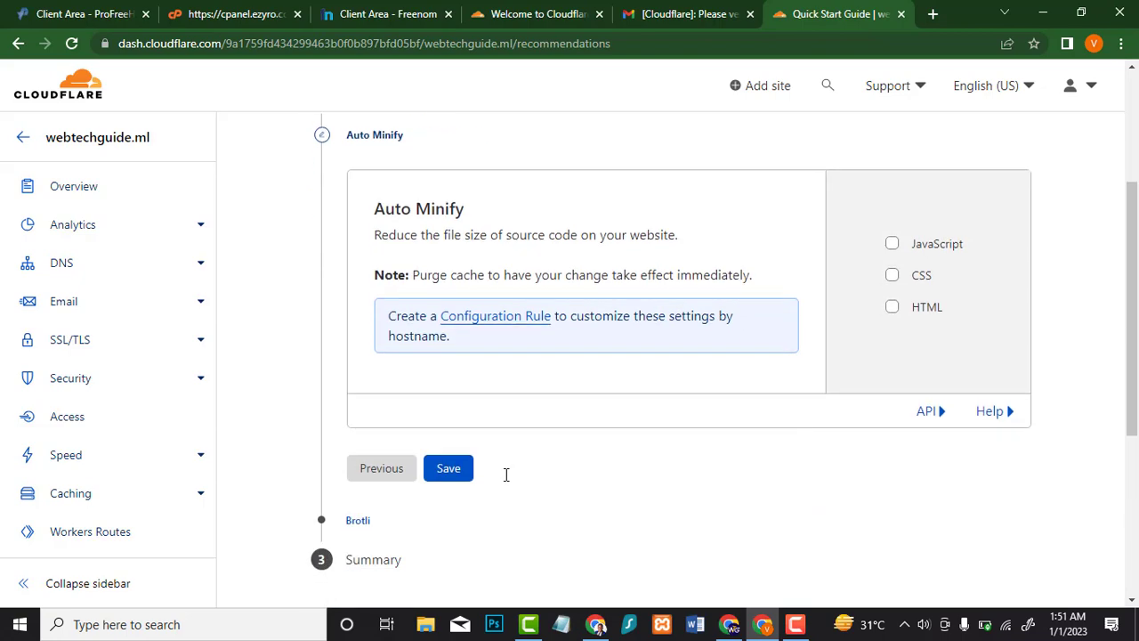
{"action": "left_click", "coordinate": [462, 224]}
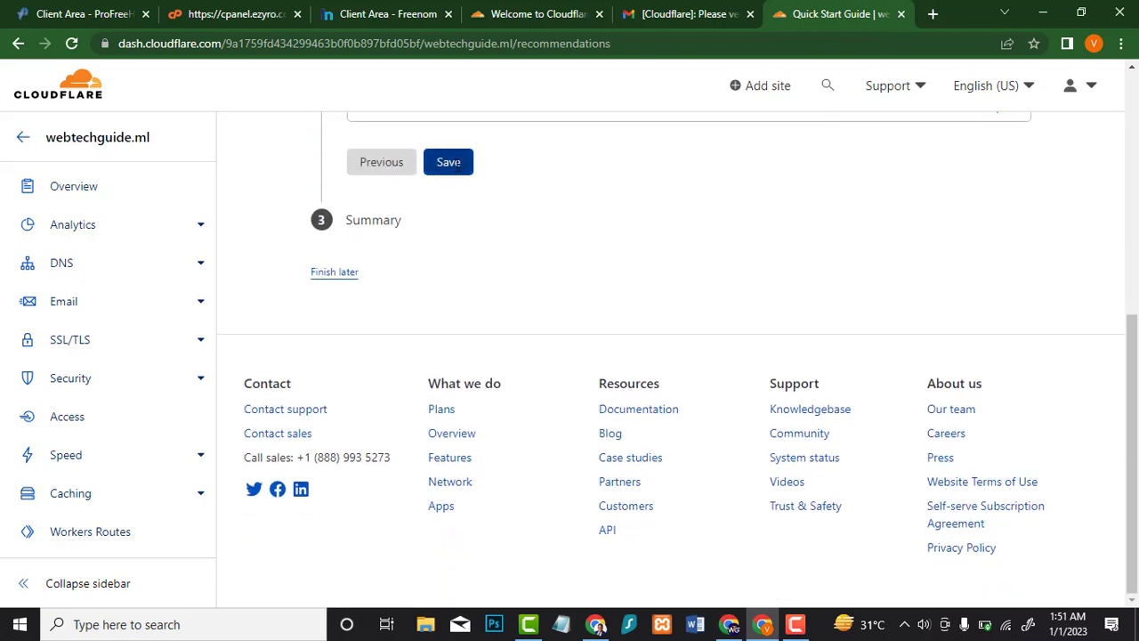
{"action": "left_click", "coordinate": [456, 172]}
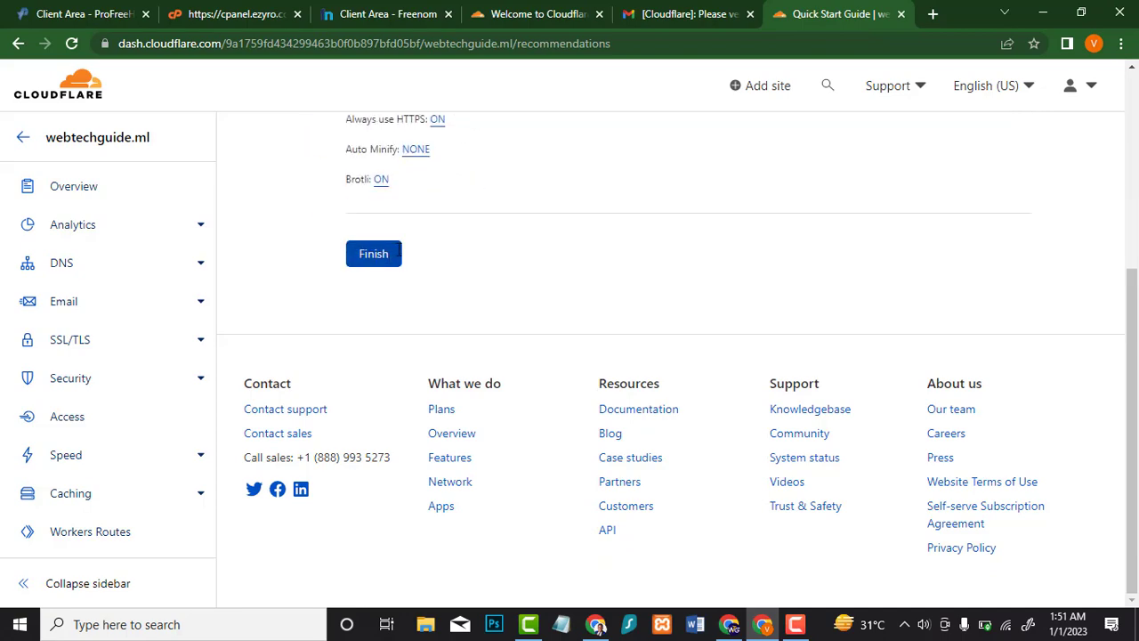
{"action": "left_click", "coordinate": [374, 257]}
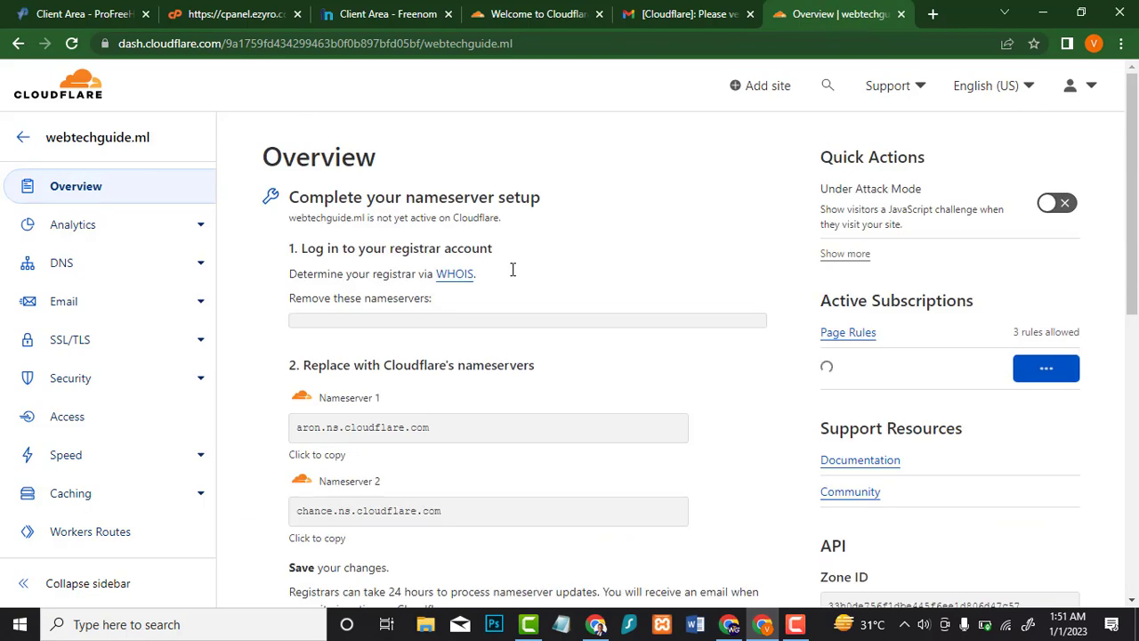
Step: Recheck nameservers and reload the Overview until Cloudflare reports it is protecting webtechguide.ml
{"action": "scroll", "coordinate": [514, 267], "scroll_direction": "down", "scroll_amount": 4}
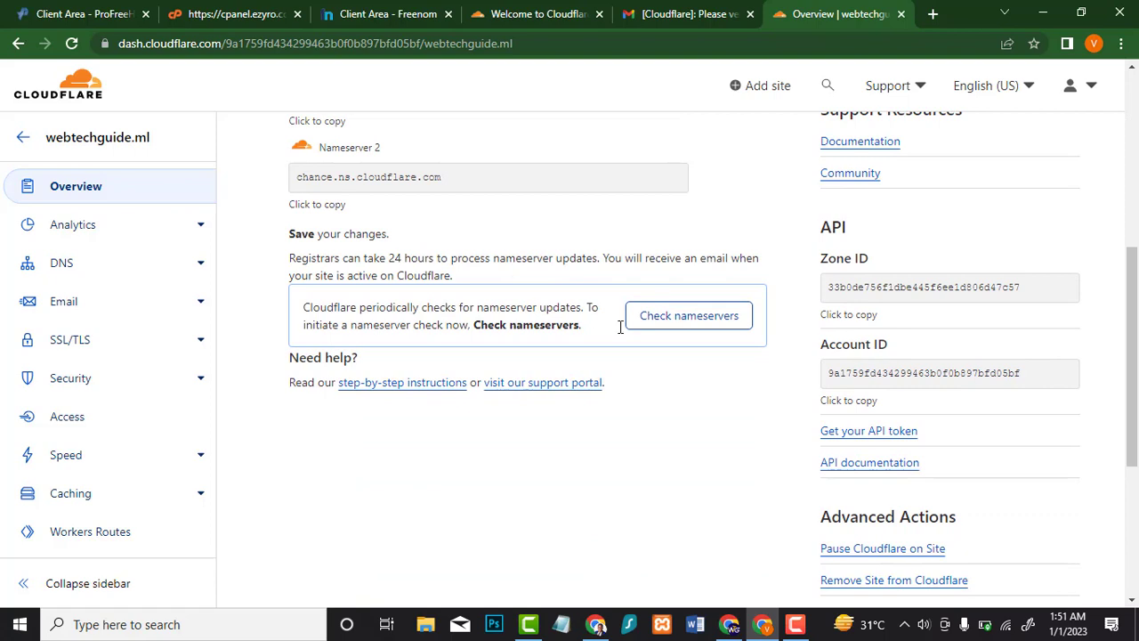
{"action": "left_click", "coordinate": [676, 310]}
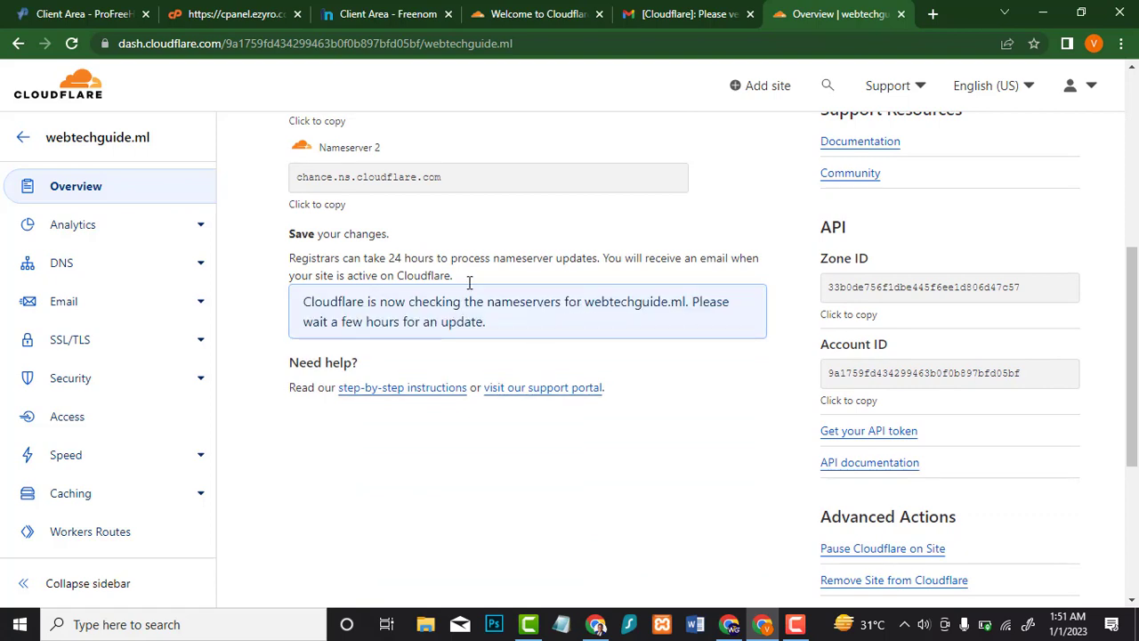
{"action": "left_click", "coordinate": [375, 6]}
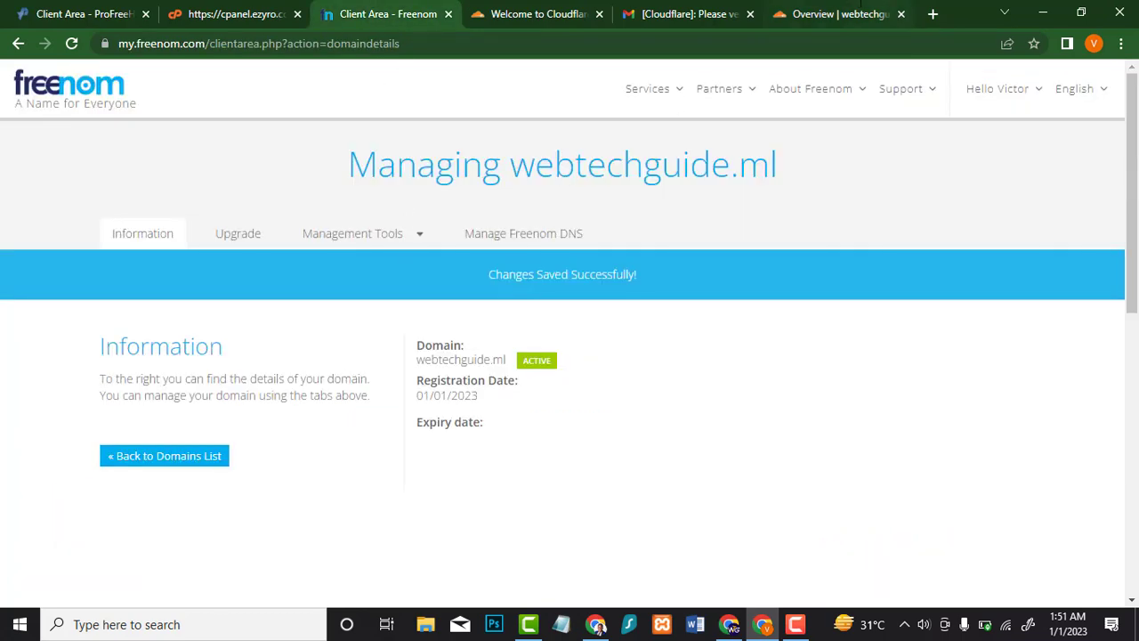
{"action": "left_click", "coordinate": [831, 14]}
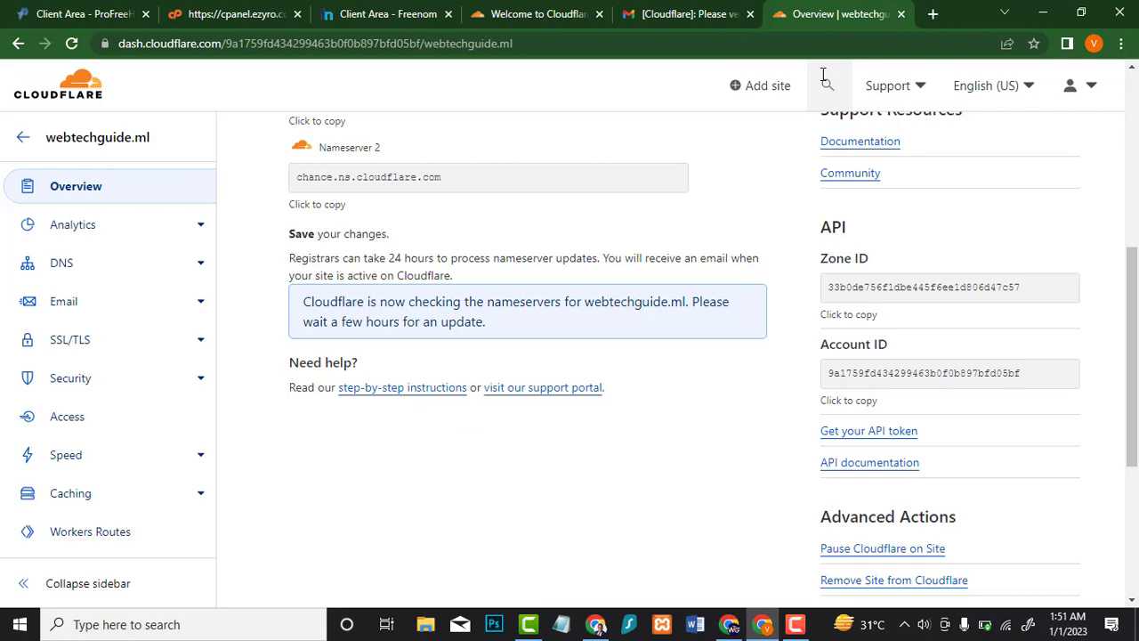
{"action": "right_click", "coordinate": [475, 238]}
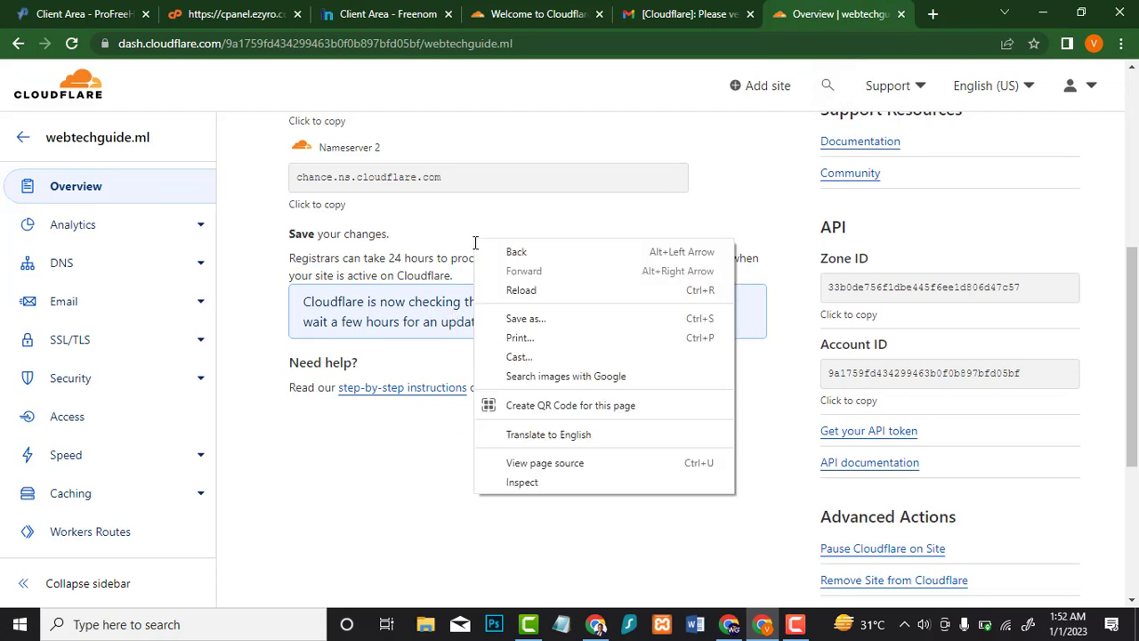
{"action": "left_click", "coordinate": [508, 288]}
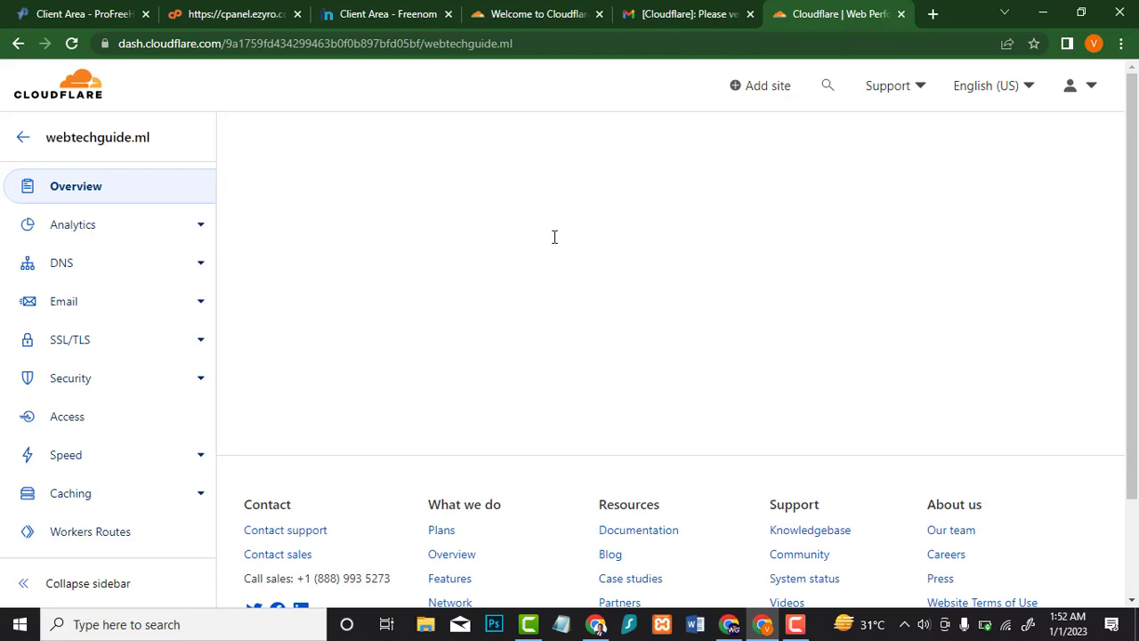
{"action": "scroll", "coordinate": [539, 267], "scroll_direction": "down", "scroll_amount": 1}
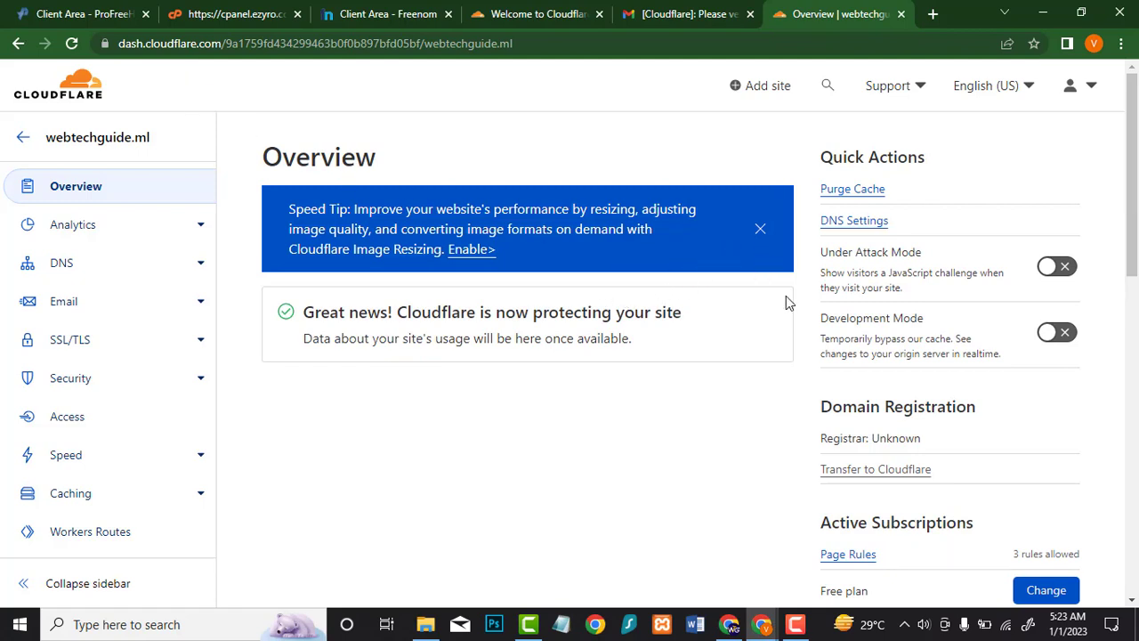
Step: Confirm Active Subscriptions shows the Free plan and the 'Great news' protection message, then open a new tab
{"action": "scroll", "coordinate": [786, 301], "scroll_direction": "down", "scroll_amount": 3}
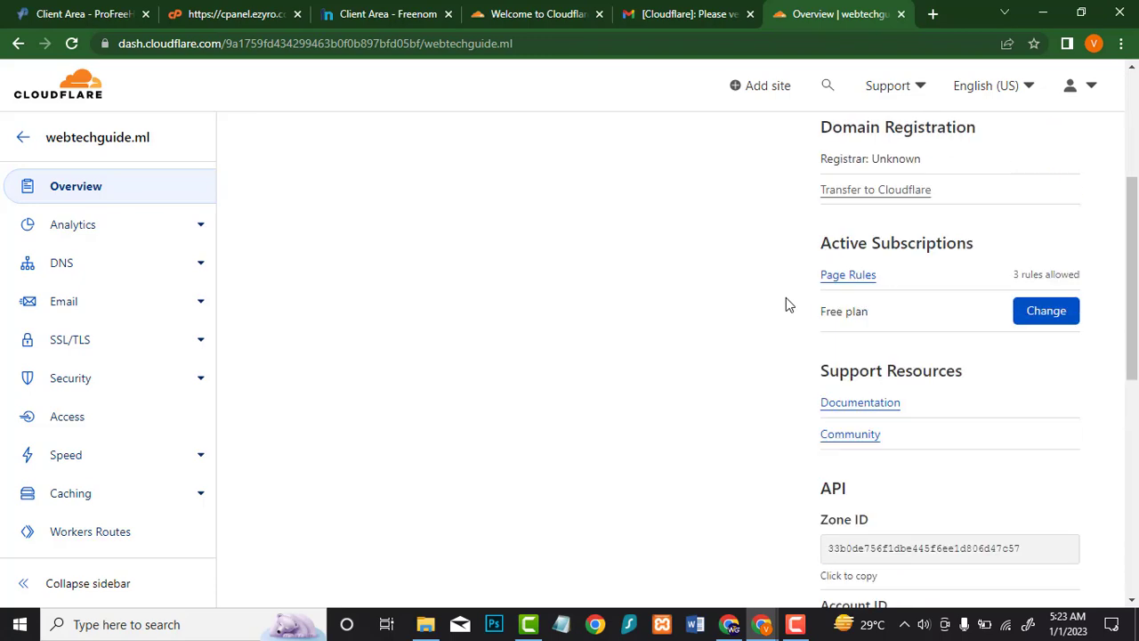
{"action": "scroll", "coordinate": [785, 305], "scroll_direction": "up", "scroll_amount": 3}
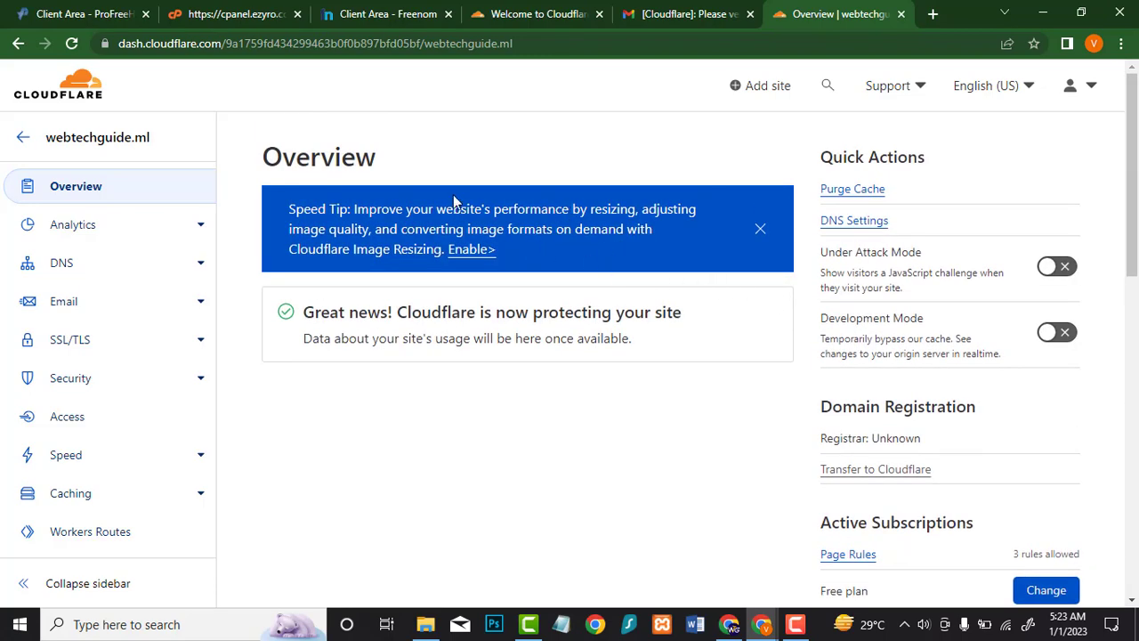
{"action": "left_click_drag", "start_coordinate": [301, 322], "coordinate": [615, 371]}
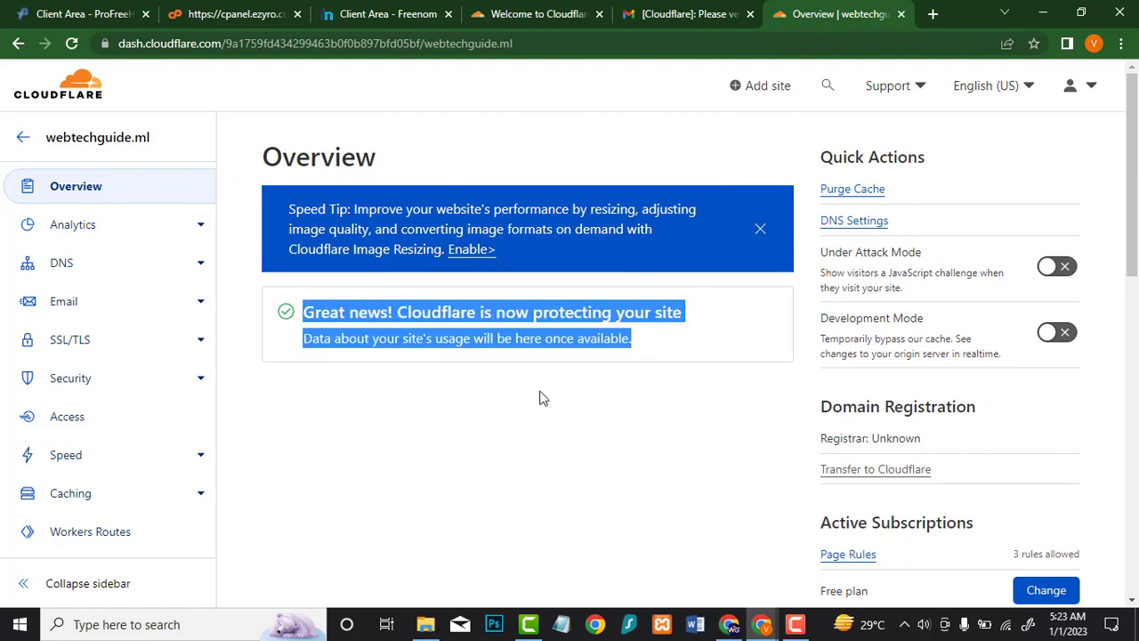
{"action": "left_click", "coordinate": [450, 406]}
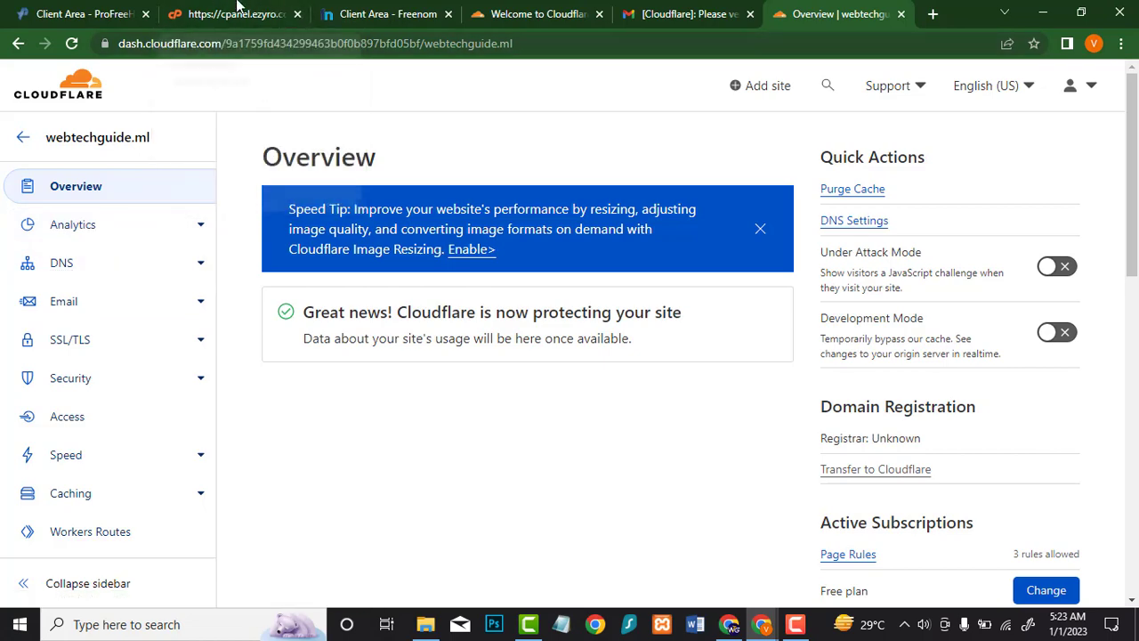
{"action": "left_click", "coordinate": [932, 13]}
Step: Load webtechguide.ml and verify the padlock shows a secure HTTPS connection
{"action": "type", "text": "w"}
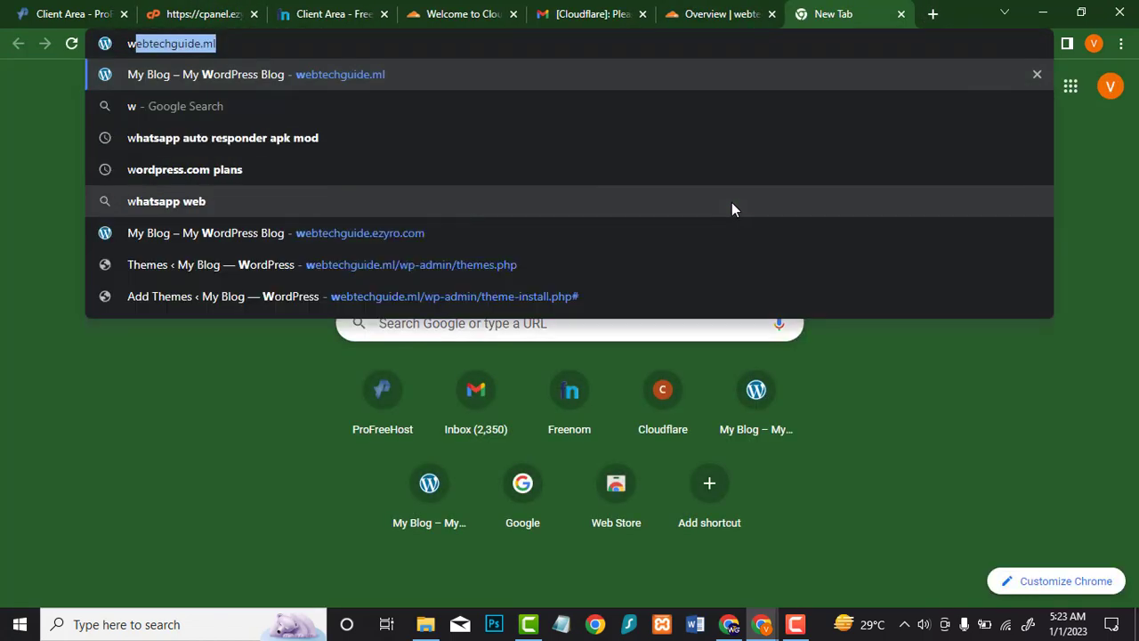
{"action": "key", "text": "Return"}
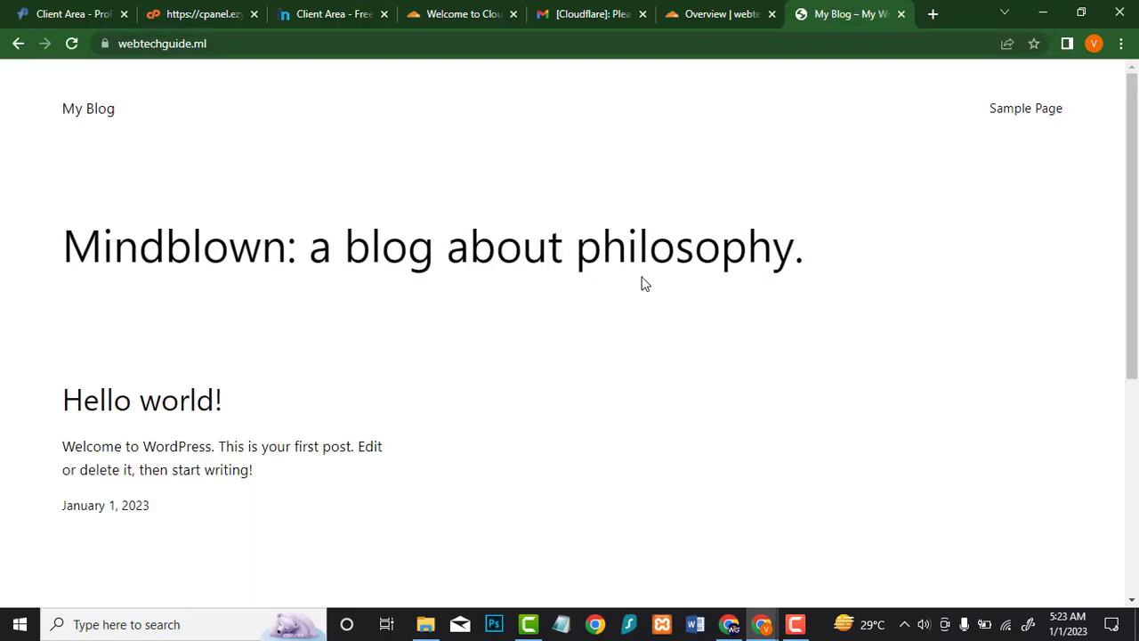
{"action": "left_click", "coordinate": [650, 43]}
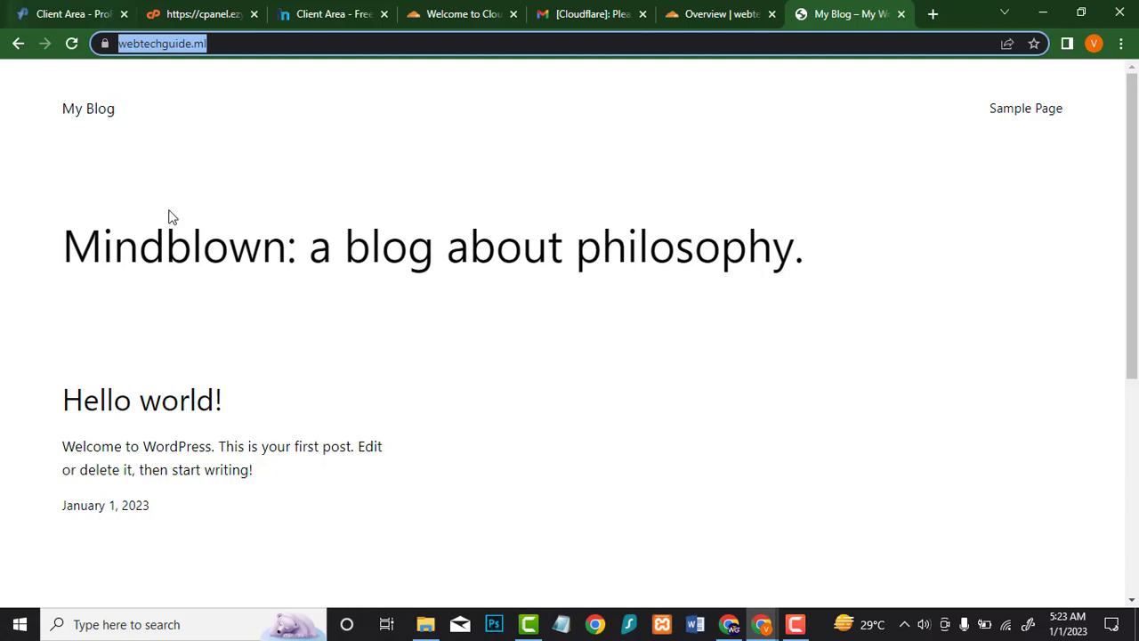
{"action": "left_click", "coordinate": [292, 198]}
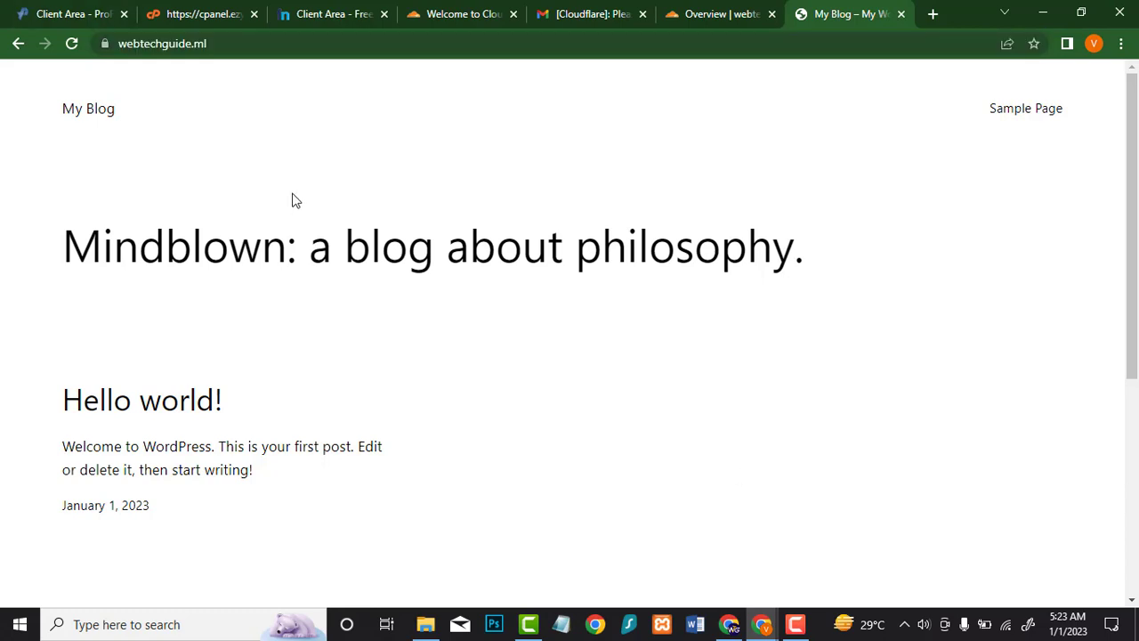
{"action": "left_click", "coordinate": [106, 41]}
{"action": "left_click", "coordinate": [106, 39]}
{"action": "left_click", "coordinate": [232, 44]}
{"action": "key", "text": "End"}
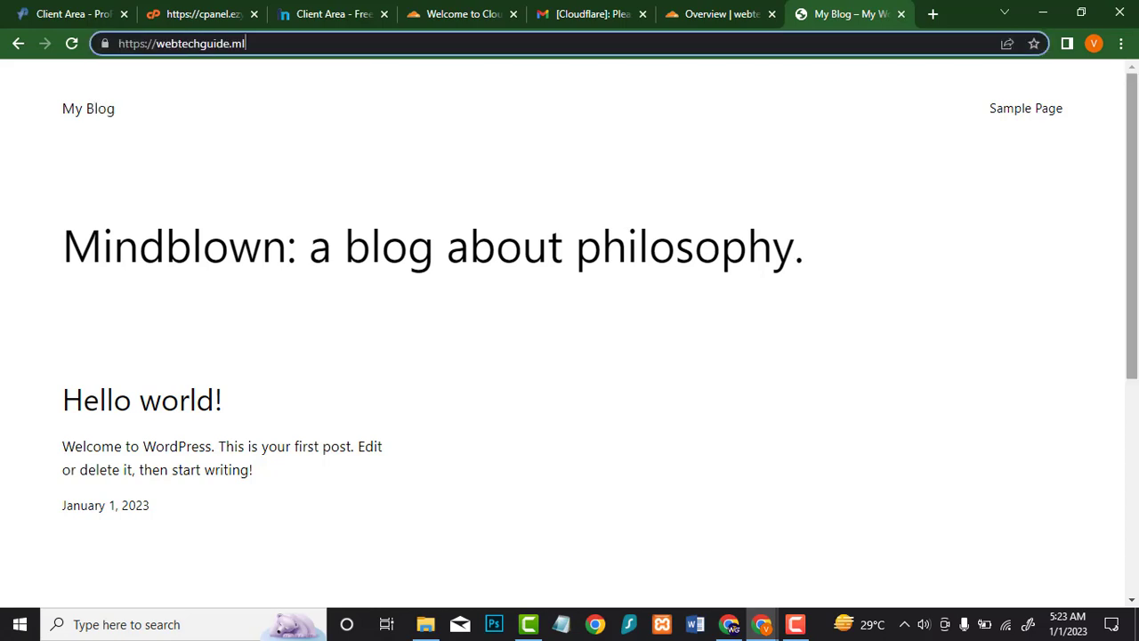
{"action": "type", "text": "/w"}
{"action": "type", "text": "p"}
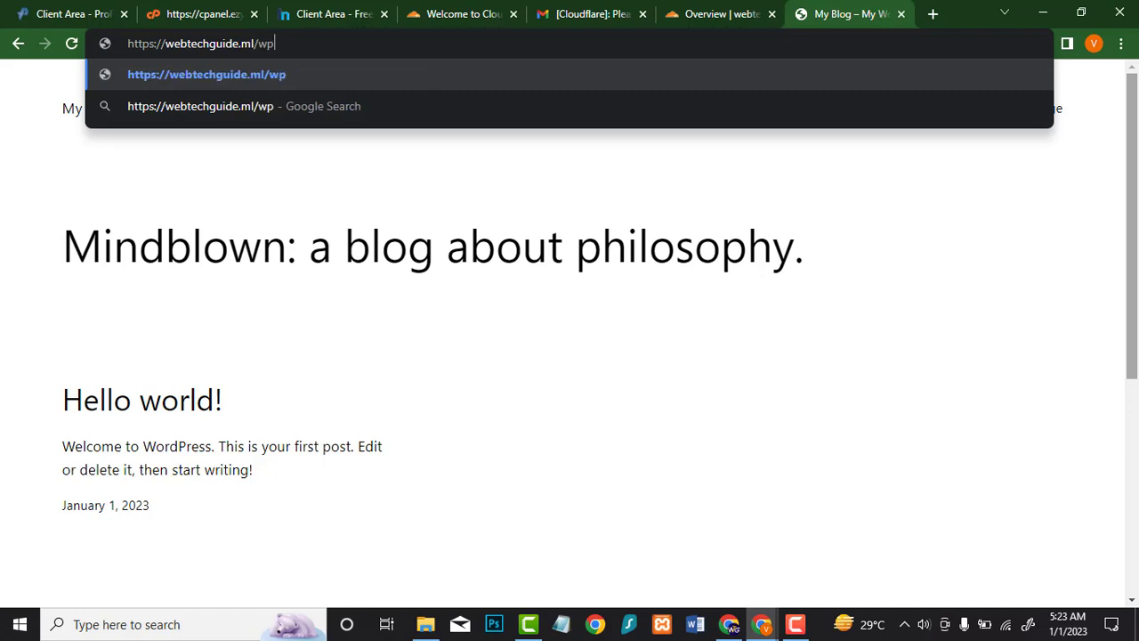
{"action": "type", "text": "-admin"}
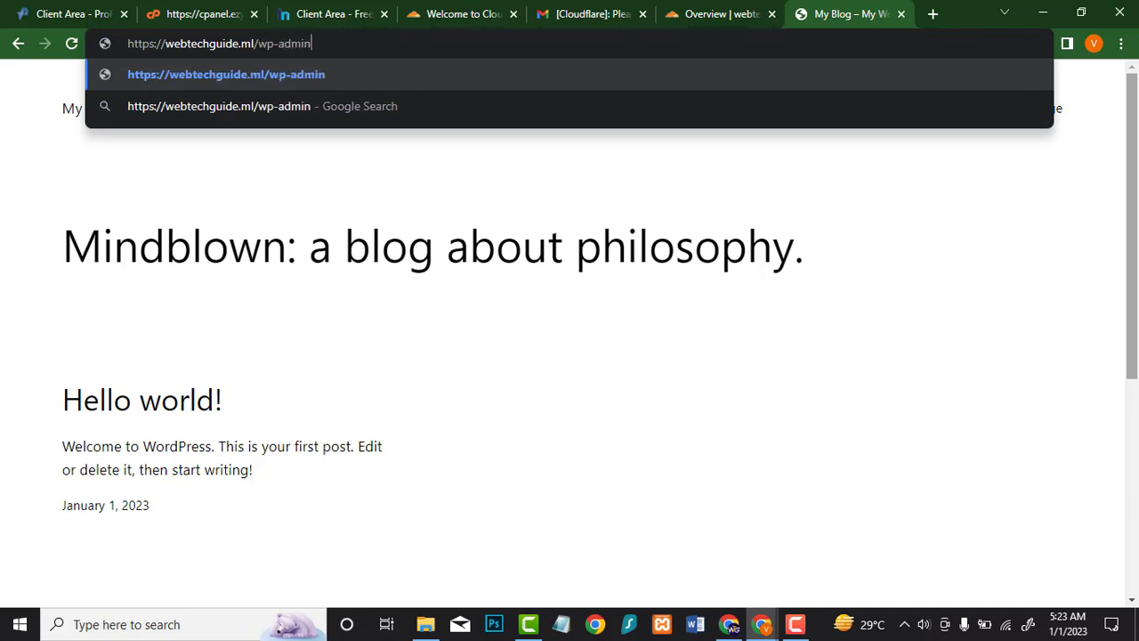
{"action": "key", "text": "Return"}
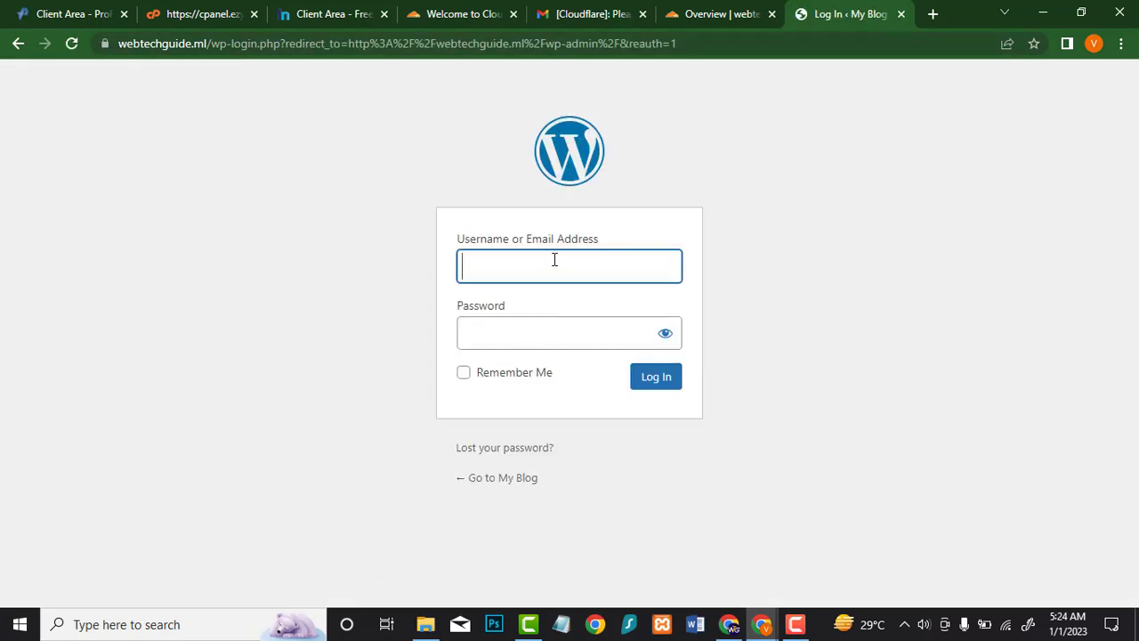
Step: Log in with the saved autofill credentials, with Remember Me ticked
{"action": "left_click", "coordinate": [554, 259]}
{"action": "left_click", "coordinate": [635, 322]}
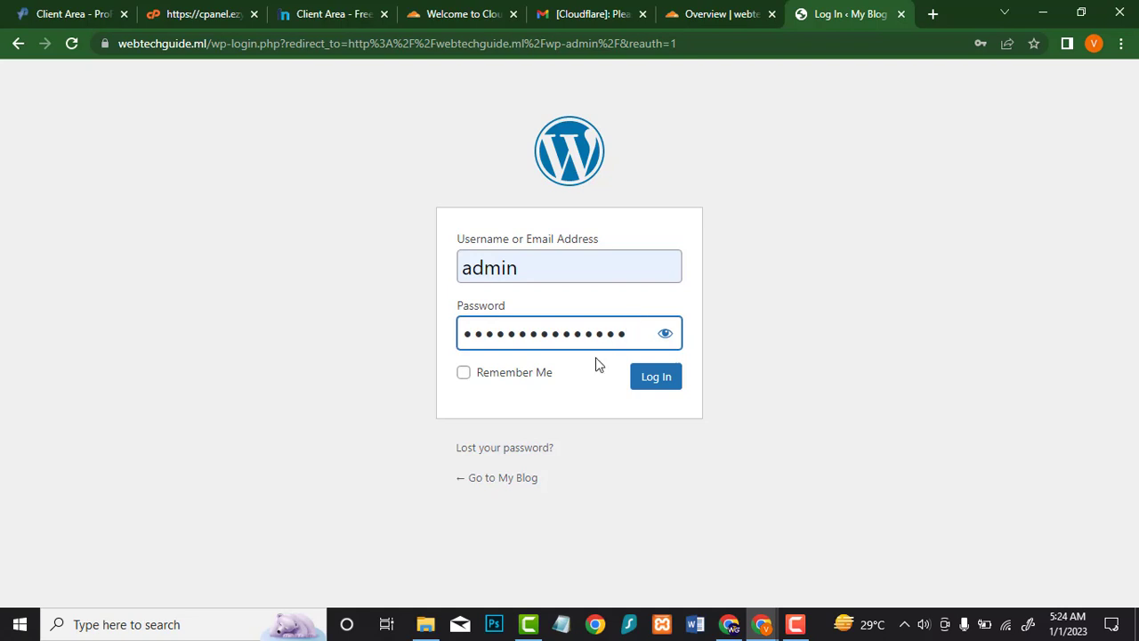
{"action": "left_click", "coordinate": [463, 372]}
{"action": "left_click", "coordinate": [671, 384]}
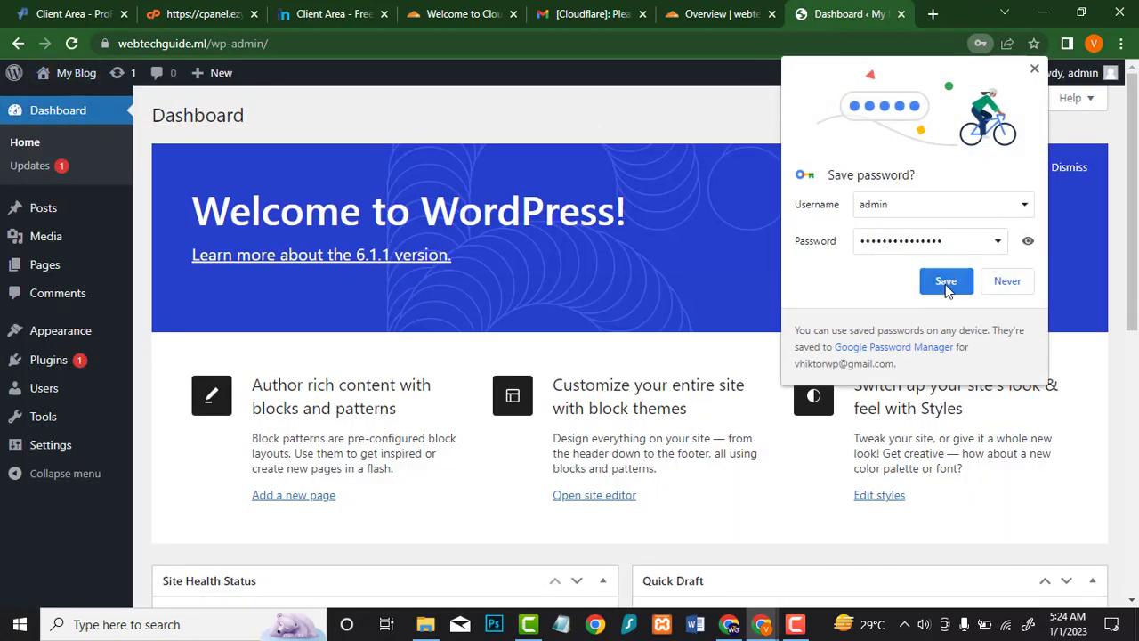
Step: Decline saving the password and confirm the Dashboard connection is secure
{"action": "left_click", "coordinate": [945, 281]}
{"action": "left_click", "coordinate": [104, 43]}
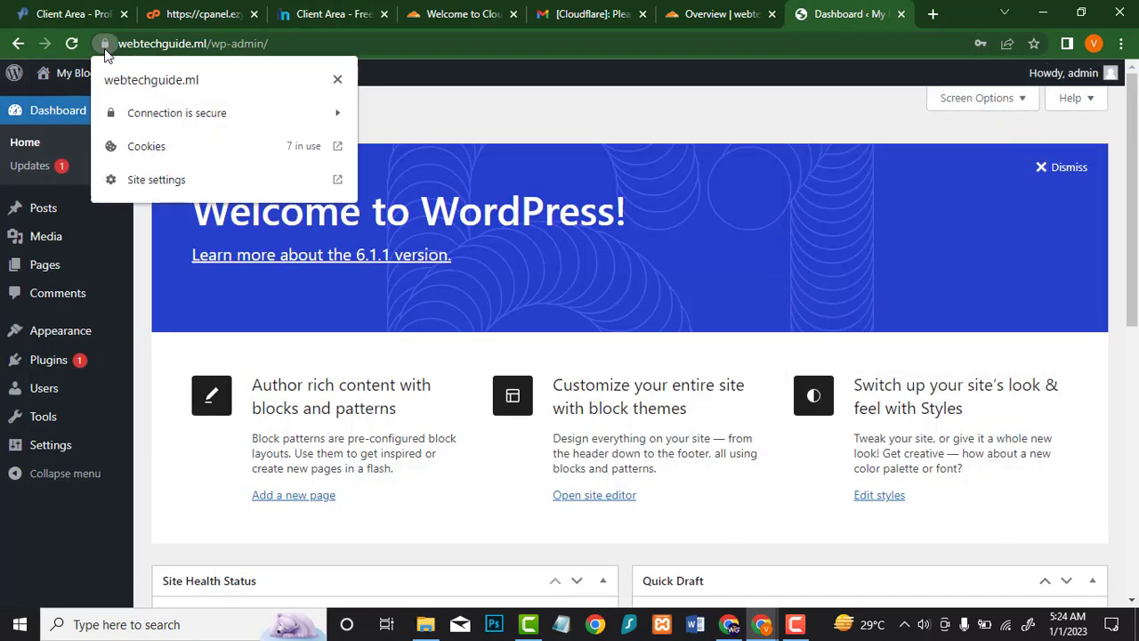
{"action": "left_click", "coordinate": [339, 80]}
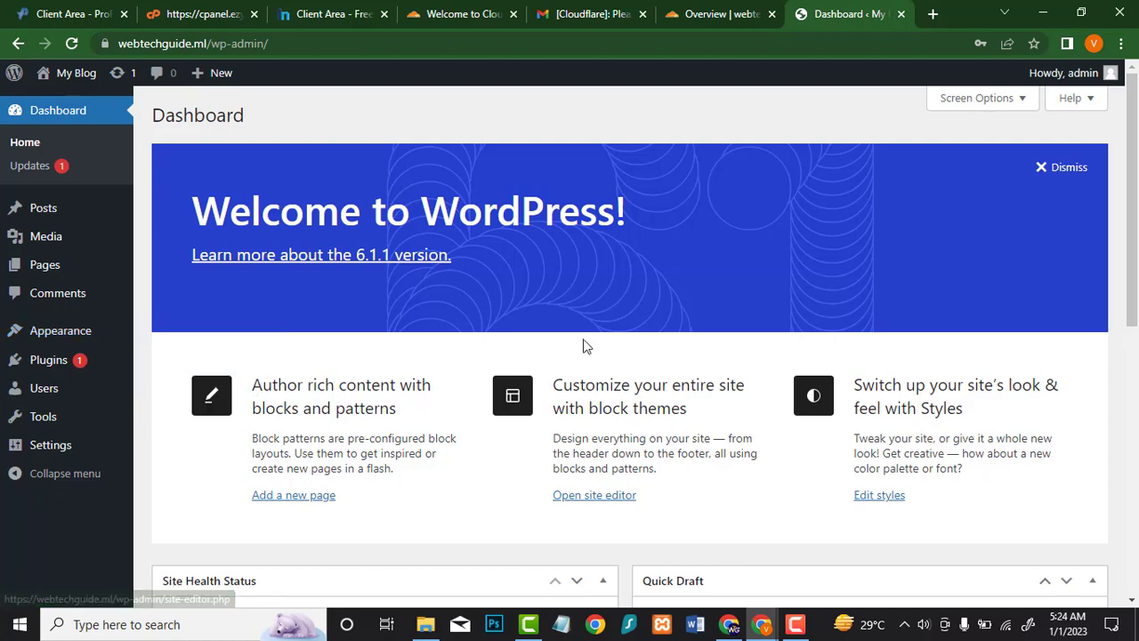
{"action": "scroll", "coordinate": [585, 346], "scroll_direction": "down", "scroll_amount": 6}
{"action": "scroll", "coordinate": [583, 318], "scroll_direction": "up", "scroll_amount": 5}
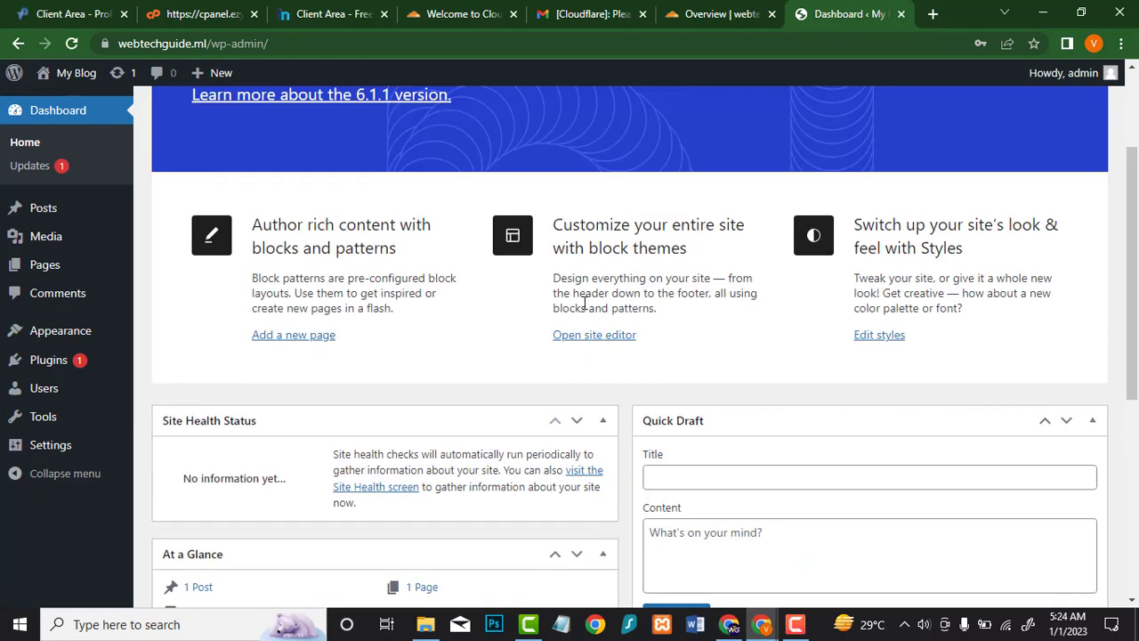
{"action": "scroll", "coordinate": [583, 303], "scroll_direction": "up", "scroll_amount": 2}
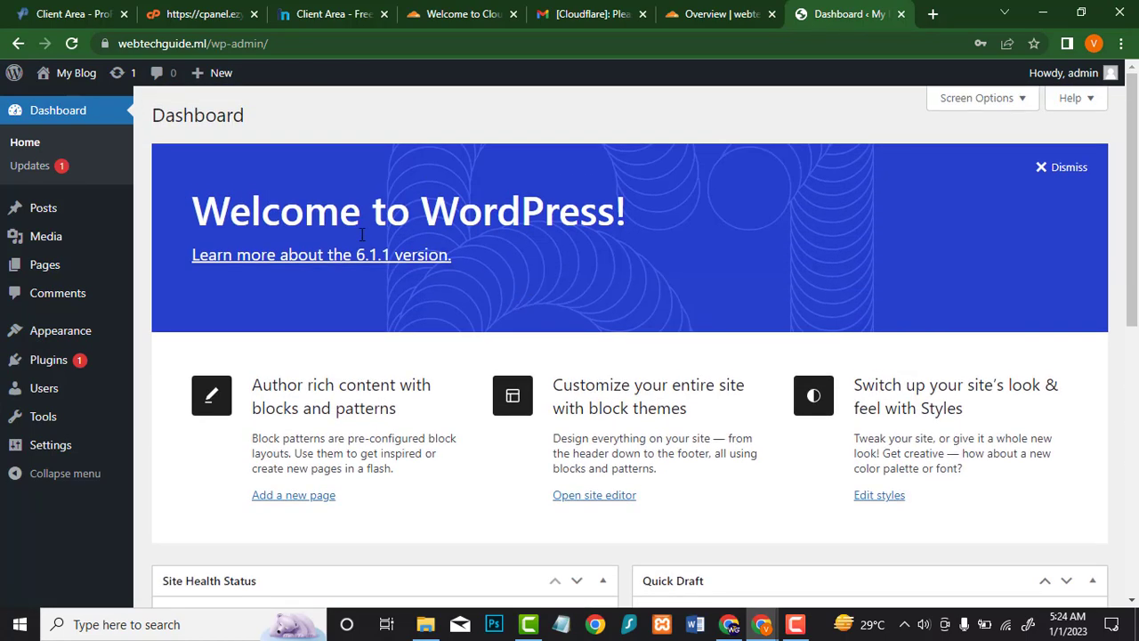